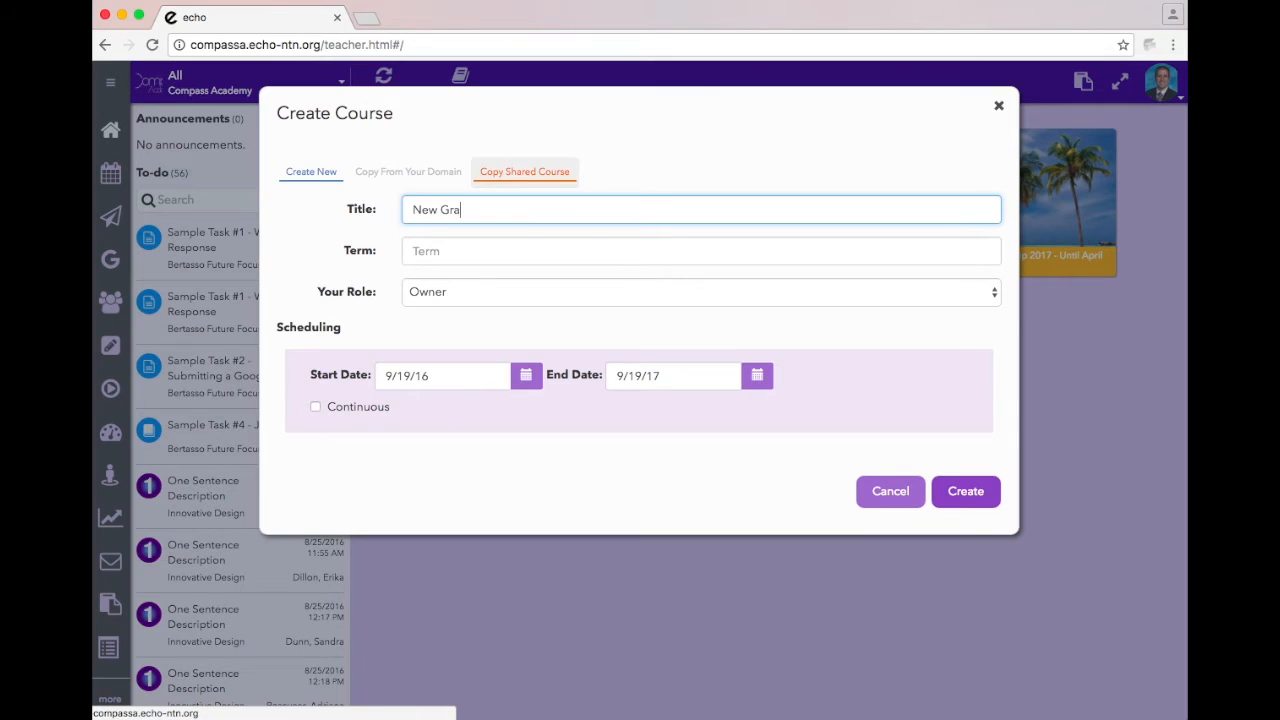
Step: Fill in the new course's details with title New Grading Practices, term Sem 1 and end date 10/19/16
{"action": "key", "text": "Tab"}
{"action": "type", "text": "Sem 1"}
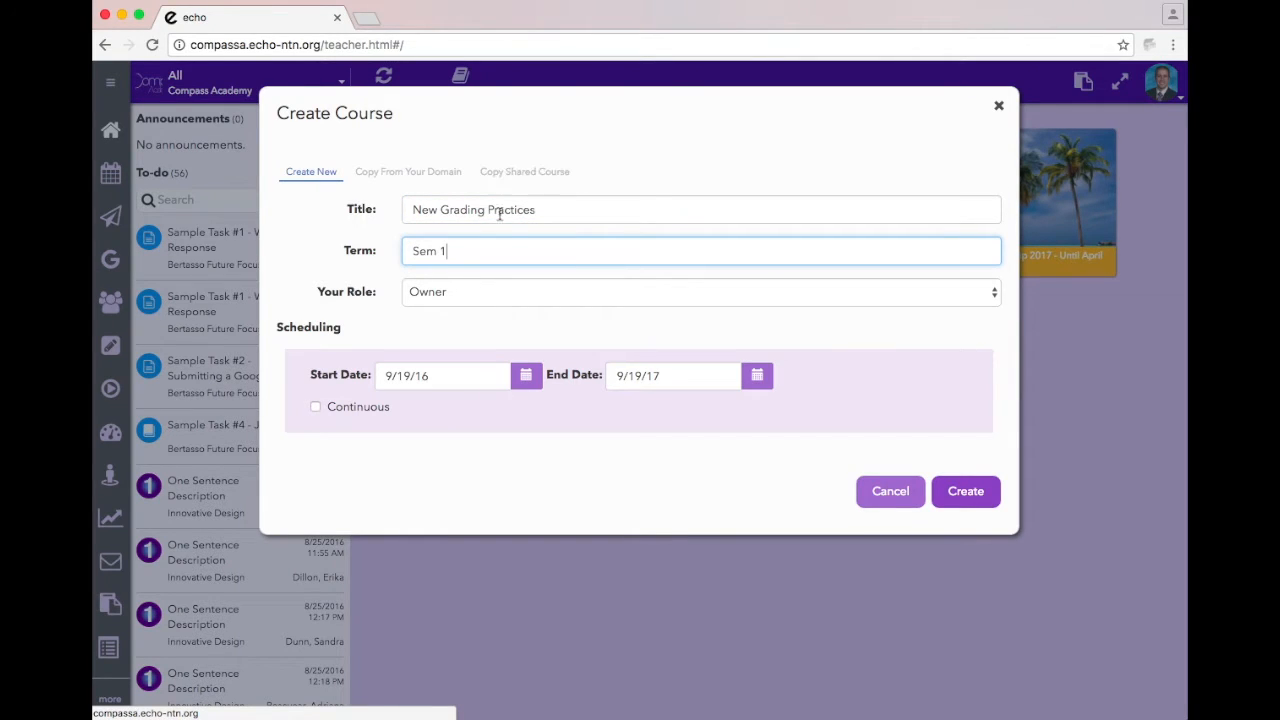
{"action": "left_click", "coordinate": [622, 375]}
{"action": "key", "text": "BackSpace"}
{"action": "type", "text": "10"}
{"action": "key", "text": "BackSpace"}
{"action": "type", "text": "6"}
{"action": "left_click", "coordinate": [686, 458]}
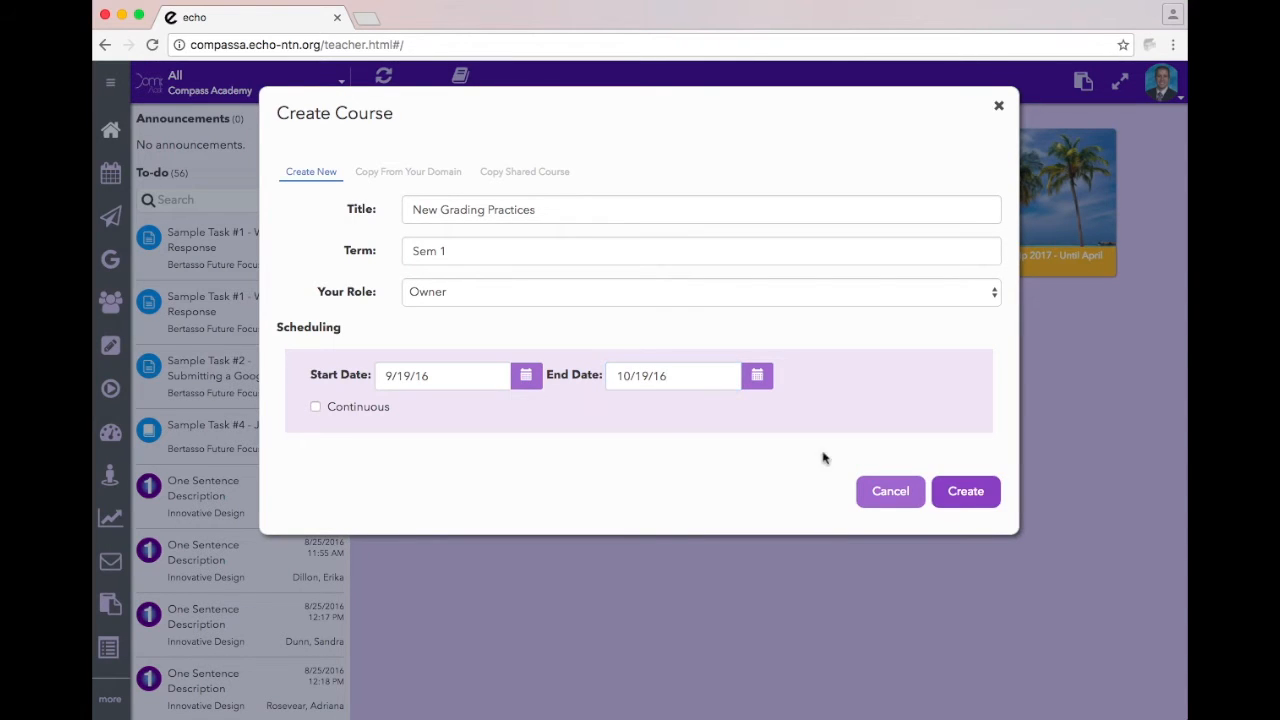
Step: Create the New Grading Practices course and open it in the course editor
{"action": "left_click", "coordinate": [966, 493]}
{"action": "left_click", "coordinate": [880, 282]}
{"action": "left_click", "coordinate": [110, 345]}
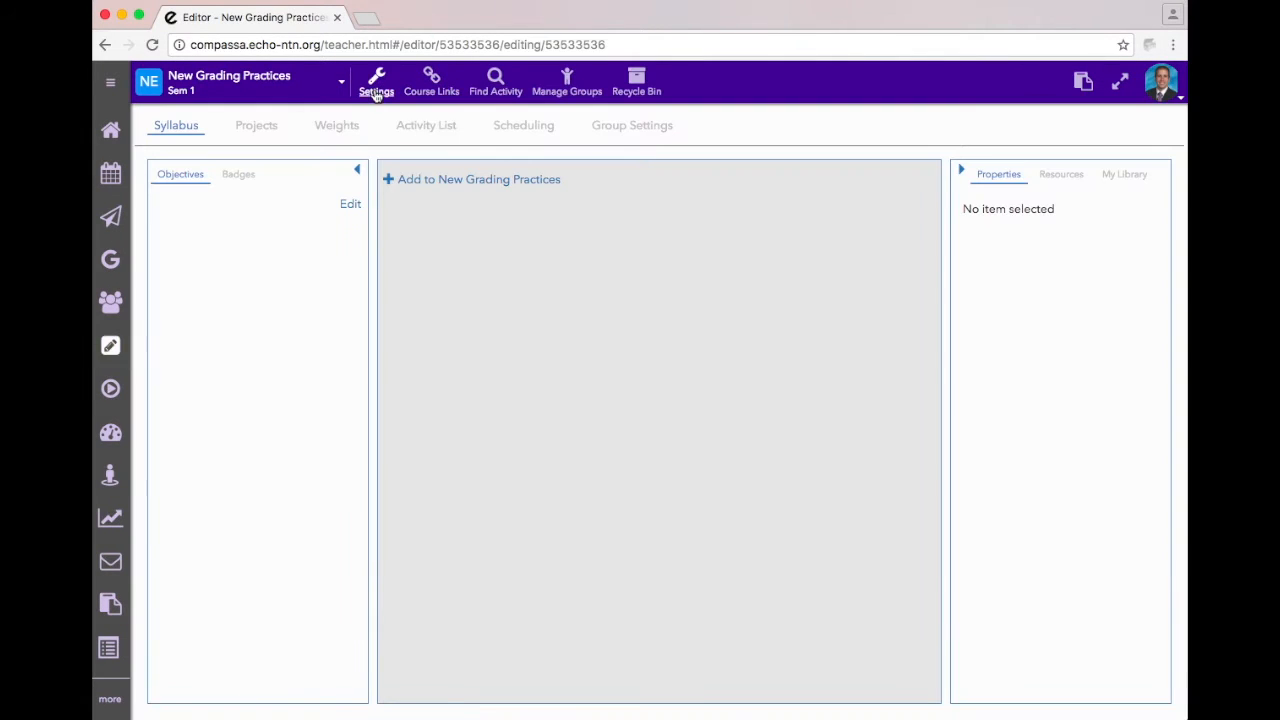
Step: Enable multi-outcome scoring in the course settings and import all five listed scoring outcomes
{"action": "left_click", "coordinate": [376, 88]}
{"action": "left_click", "coordinate": [545, 175]}
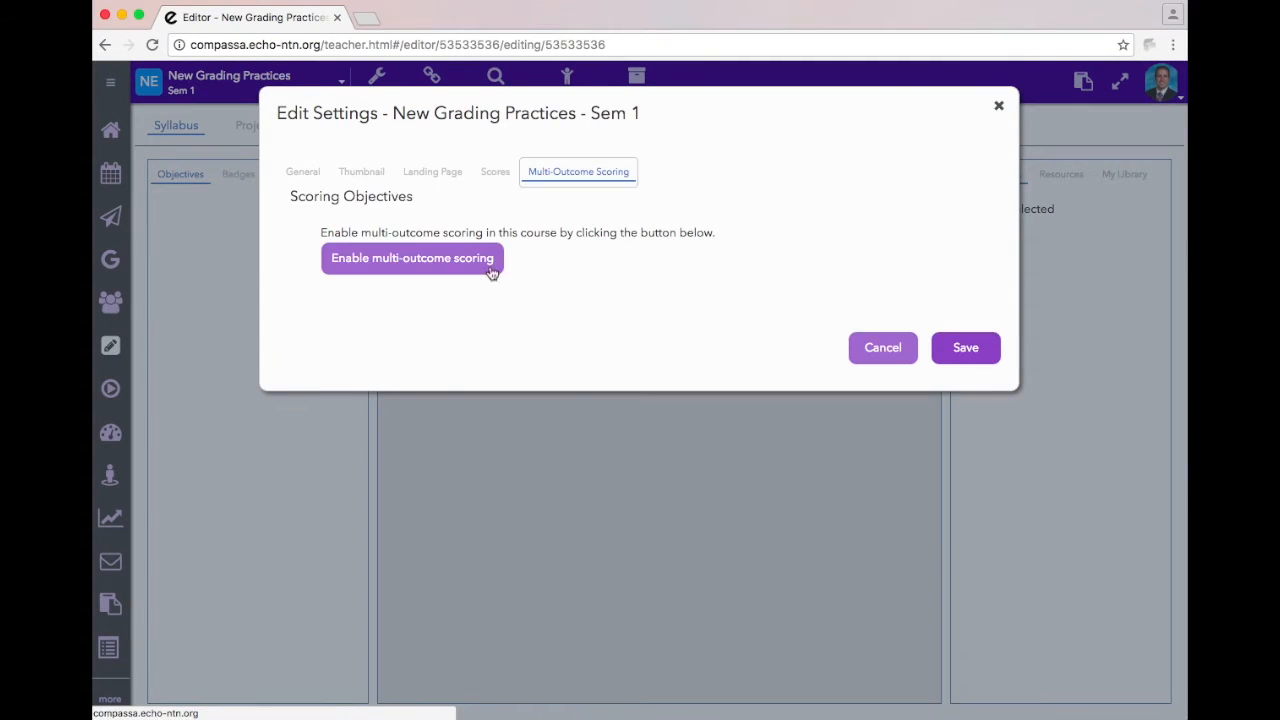
{"action": "left_click", "coordinate": [446, 262]}
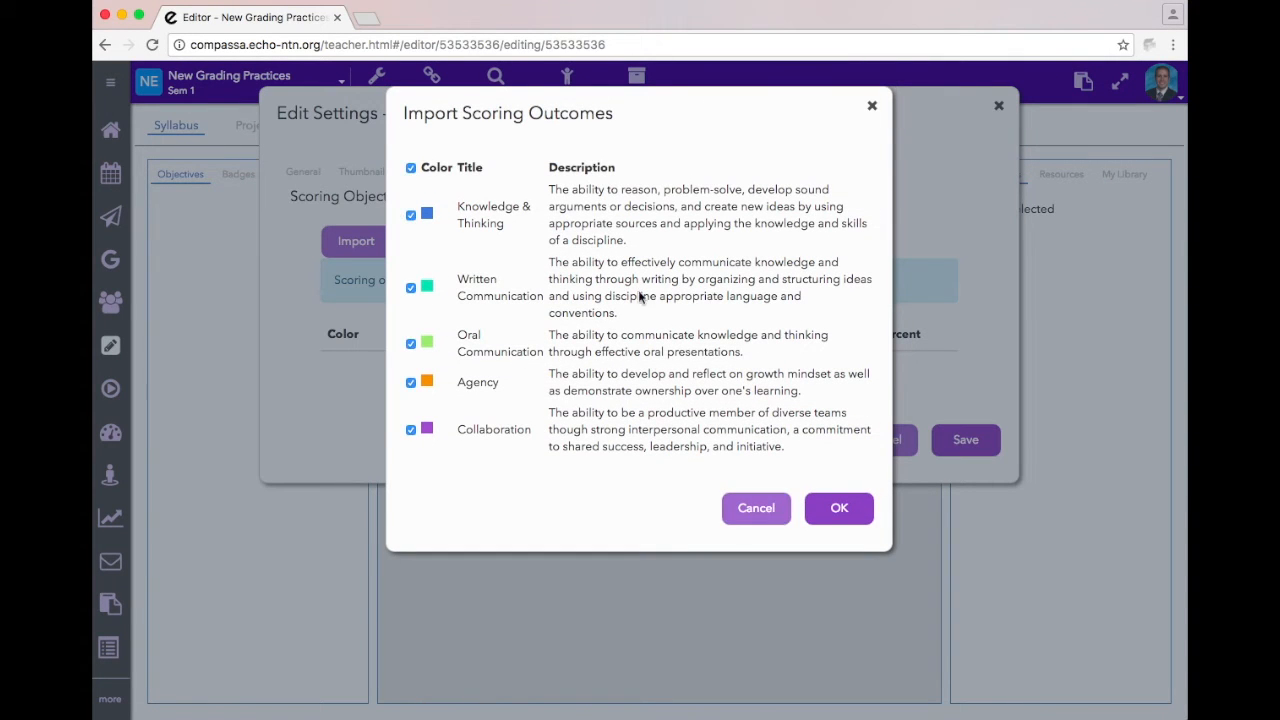
{"action": "left_click", "coordinate": [845, 515]}
Step: Add a scoring objective titled Feedback with description "Just for Feedback" and weight 0, and save the course settings
{"action": "left_click", "coordinate": [430, 243]}
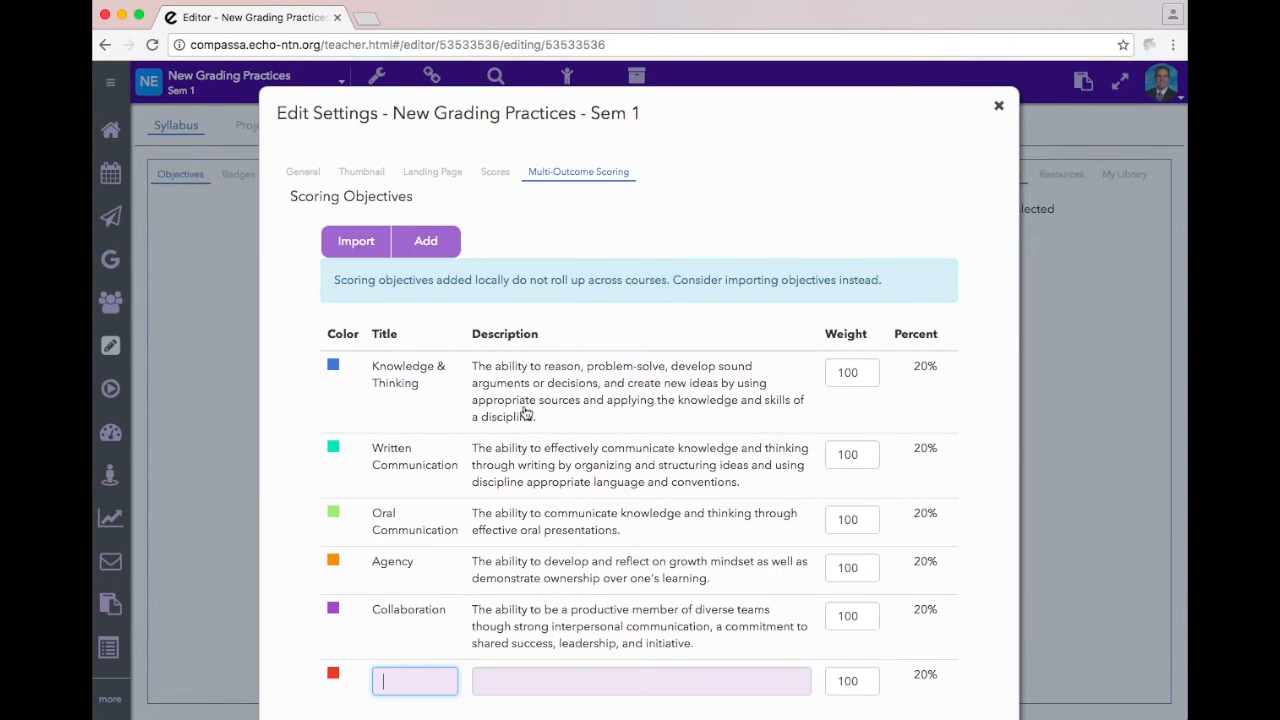
{"action": "type", "text": "Feedback"}
{"action": "key", "text": "Tab"}
{"action": "type", "text": "Just "}
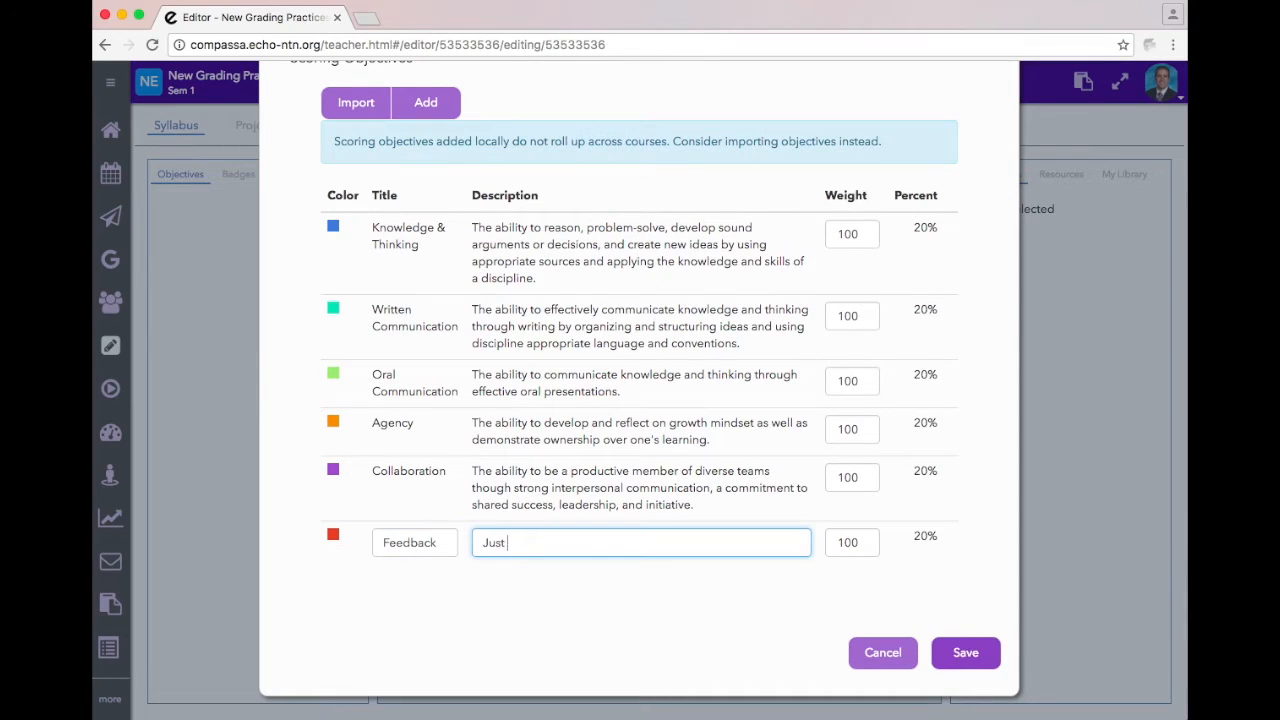
{"action": "type", "text": "for Feedback"}
{"action": "key", "text": "Tab"}
{"action": "key", "text": "BackSpace"}
{"action": "key", "text": "BackSpace"}
{"action": "key", "text": "BackSpace"}
{"action": "type", "text": "0"}
{"action": "left_click", "coordinate": [972, 656]}
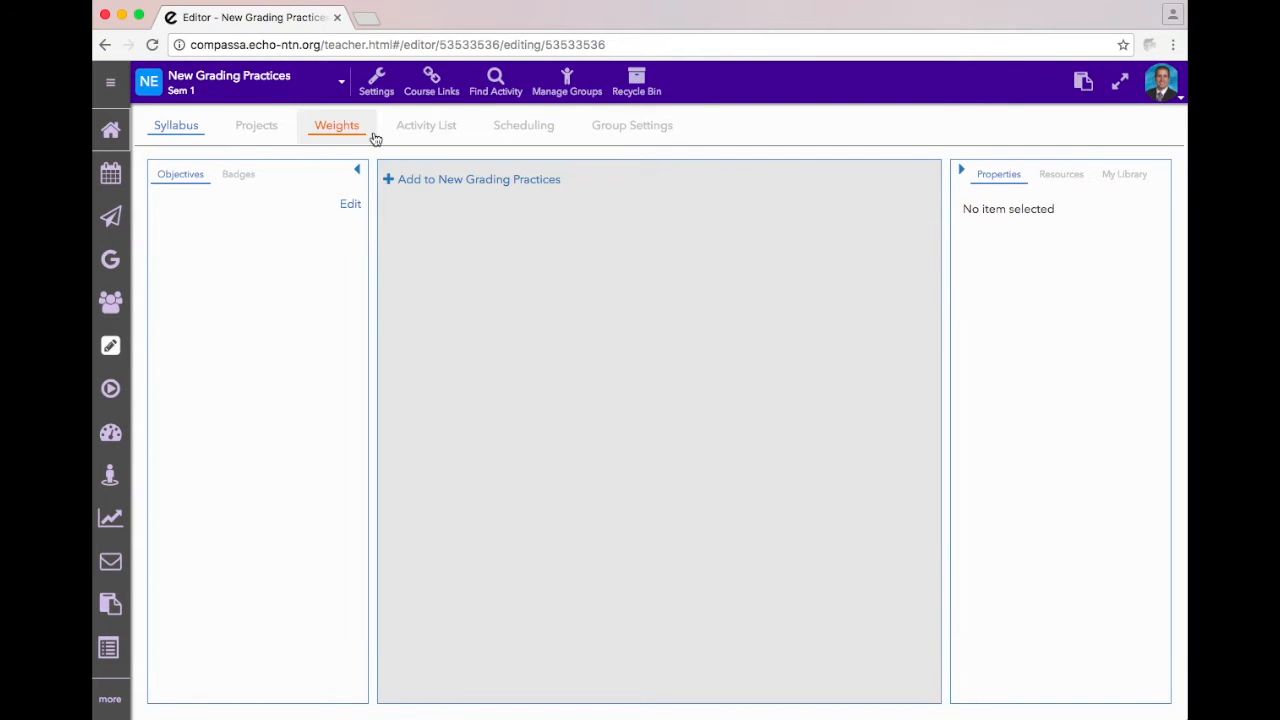
Step: Start a new grade scale named "Feedback and Rubric" in the course's score settings
{"action": "left_click", "coordinate": [377, 80]}
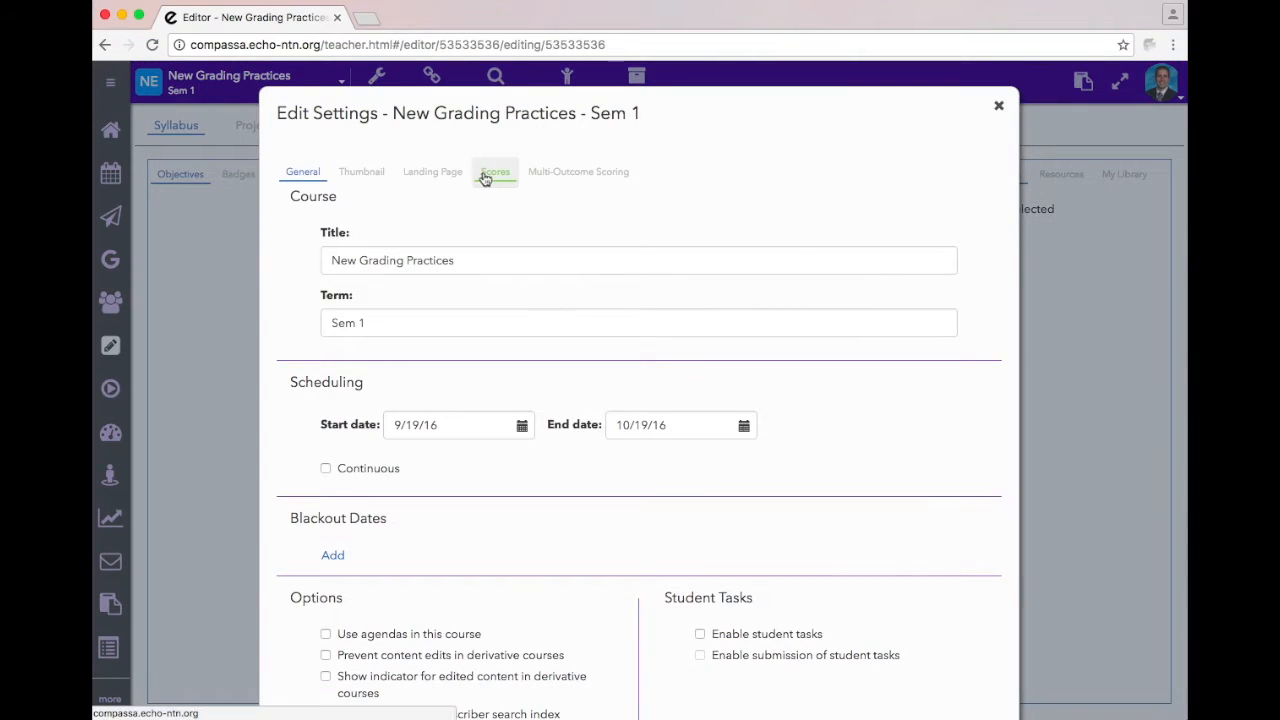
{"action": "left_click", "coordinate": [490, 175]}
{"action": "left_click", "coordinate": [363, 494]}
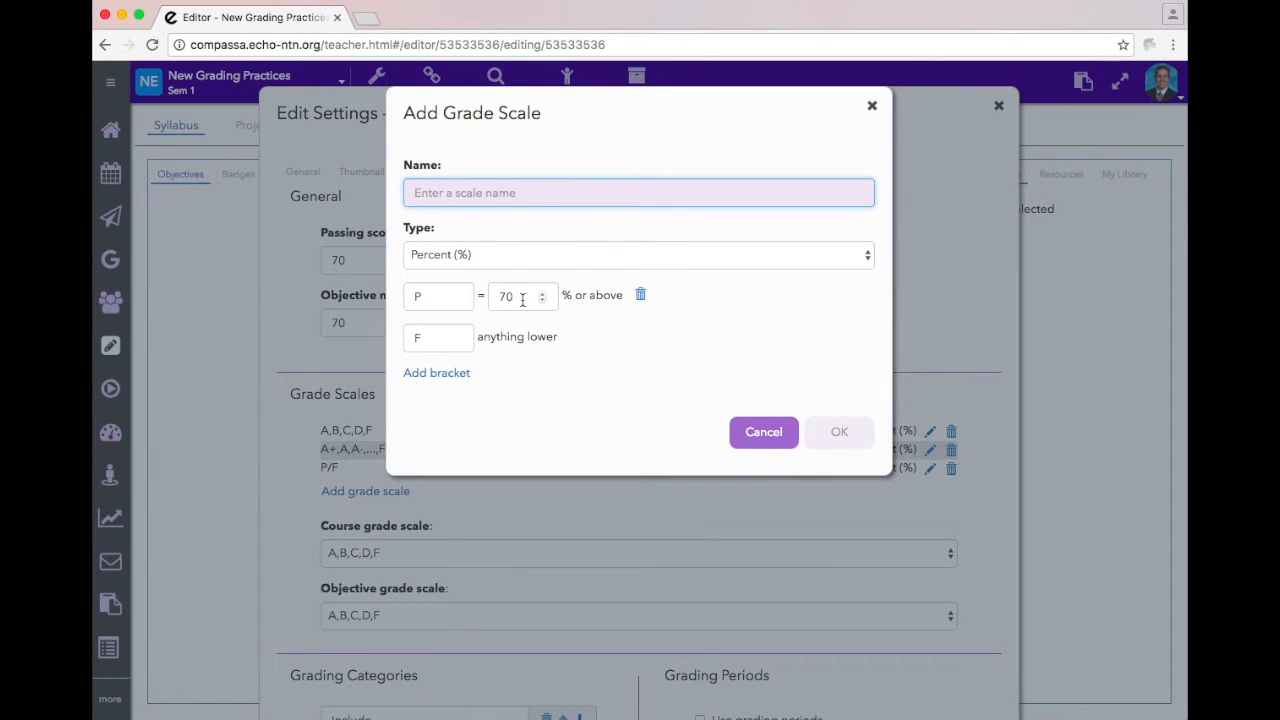
{"action": "type", "text": "Feedbacka nd"}
{"action": "key", "text": "BackSpace"}
{"action": "key", "text": "BackSpace"}
{"action": "type", "text": "and "}
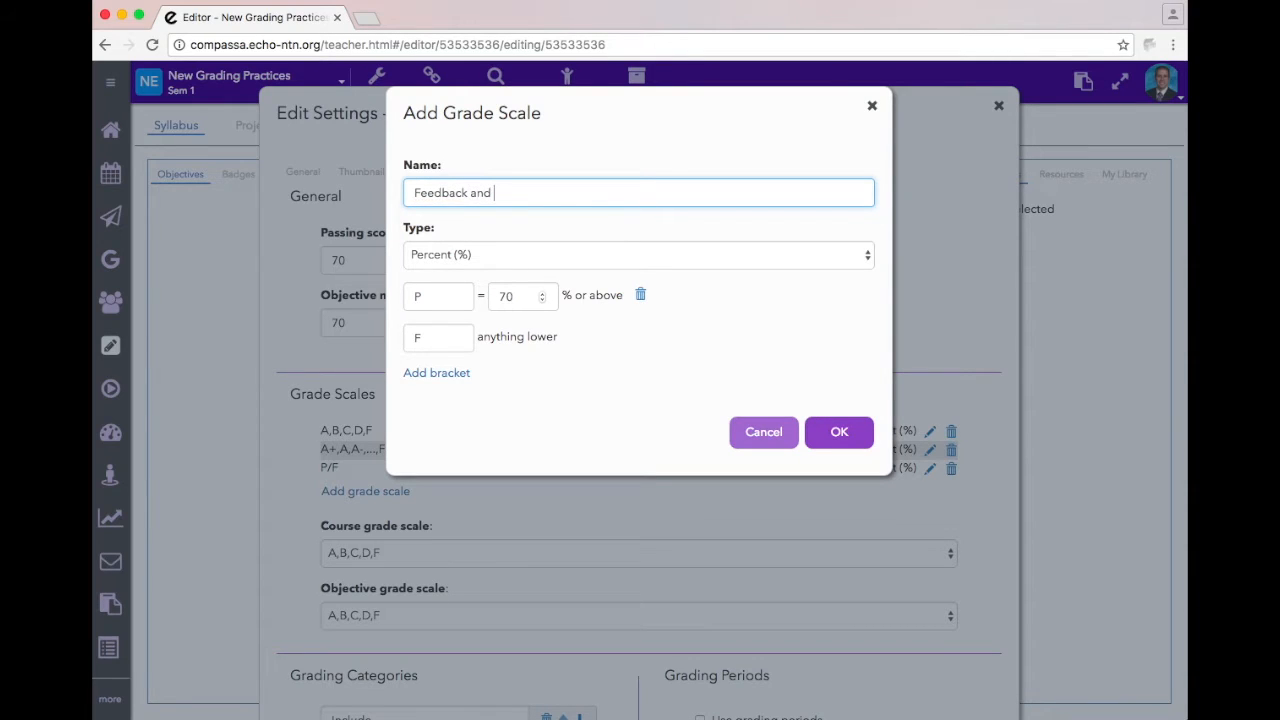
{"action": "type", "text": "Rubric"}
Step: Set the scale's highest bracket to Ad at 76% or above
{"action": "double_click", "coordinate": [428, 296]}
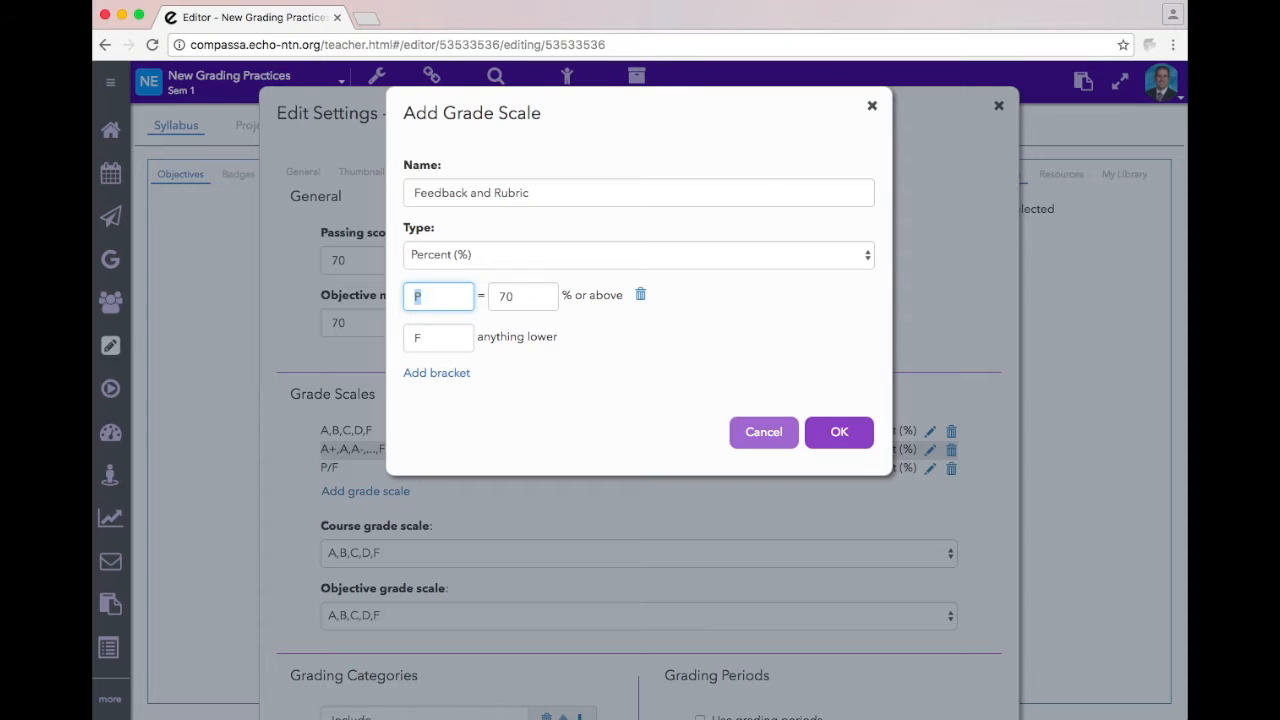
{"action": "key", "text": "BackSpace"}
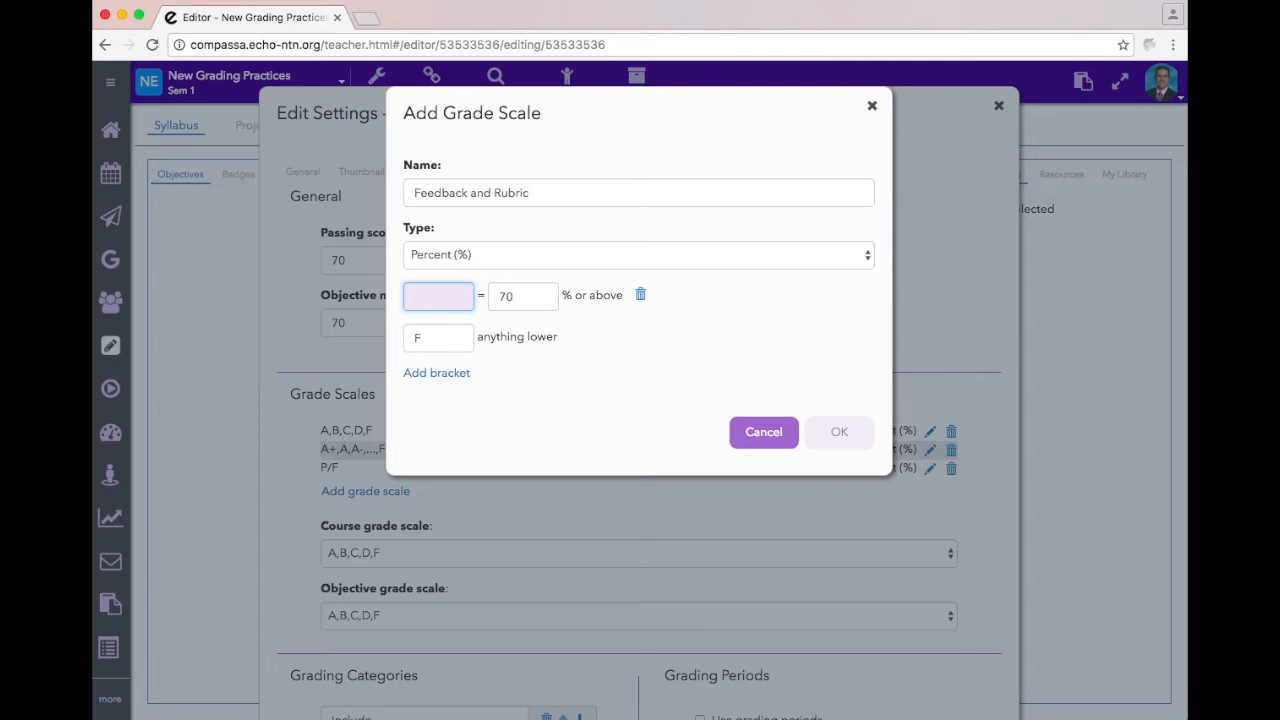
{"action": "type", "text": "Ad"}
{"action": "left_click", "coordinate": [517, 297]}
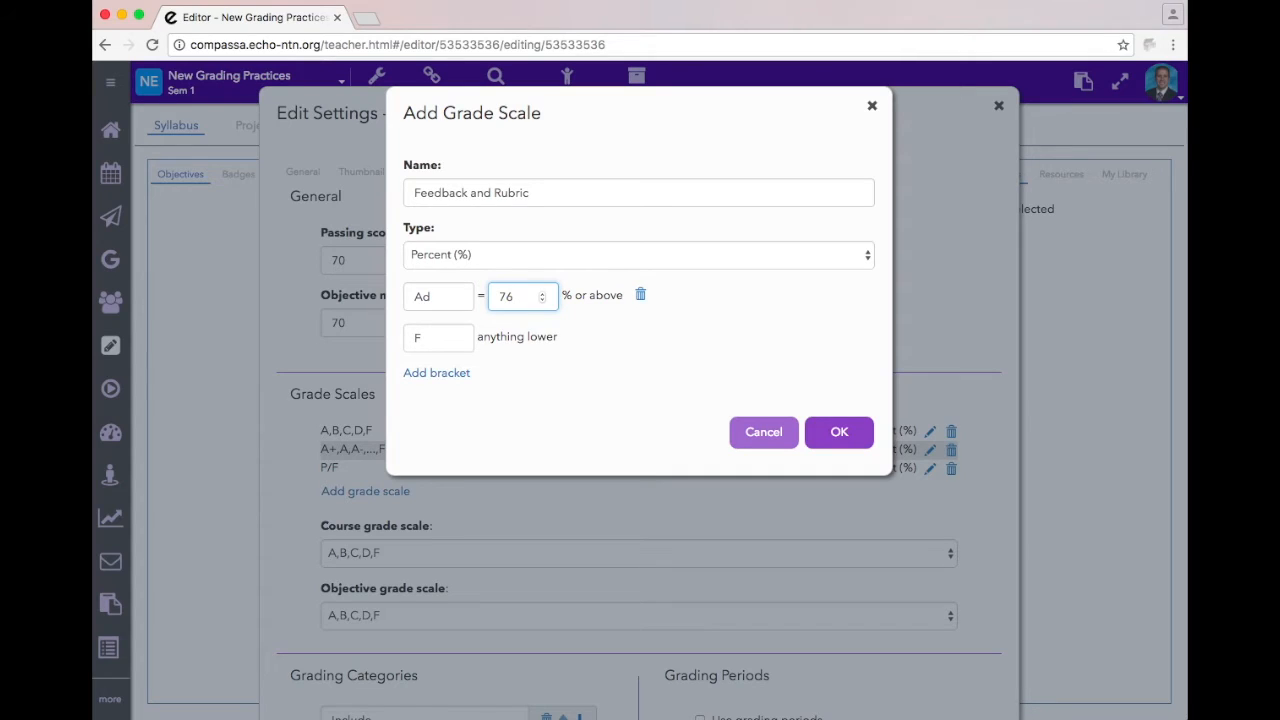
Step: Add a second bracket labelled Pr at 51% or above
{"action": "left_click", "coordinate": [418, 376]}
{"action": "left_click", "coordinate": [430, 340]}
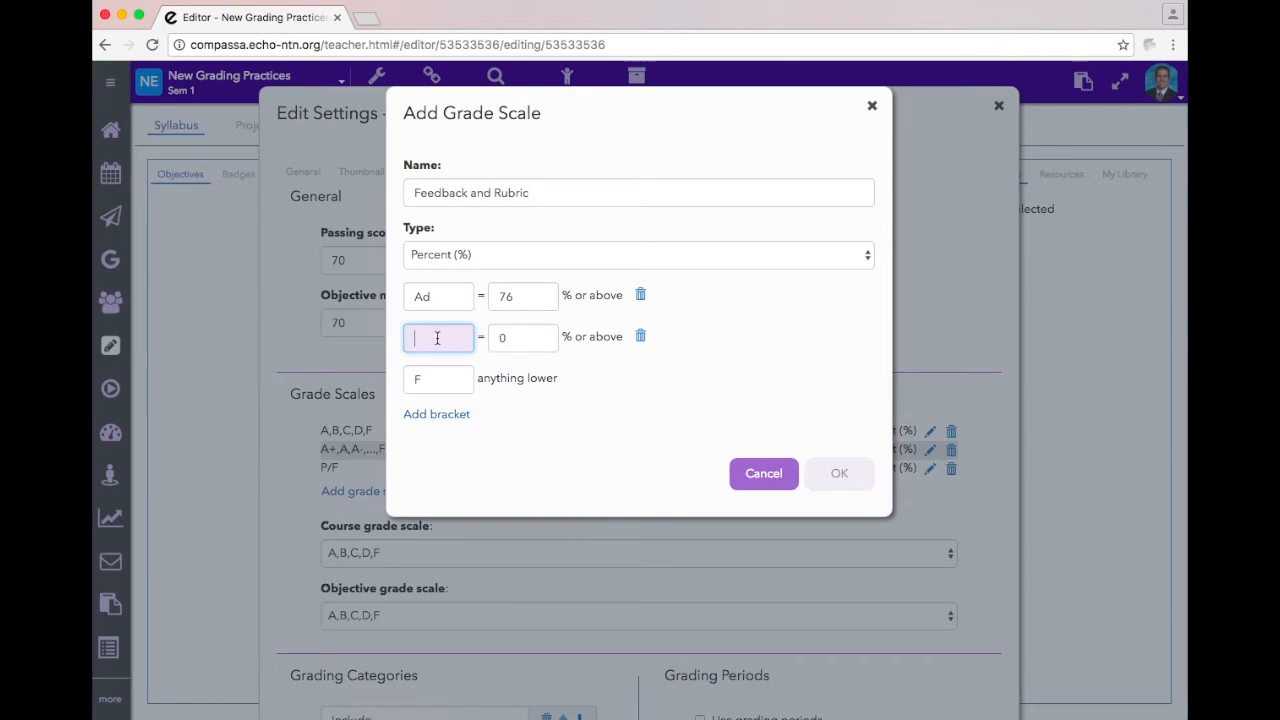
{"action": "type", "text": "Pr"}
{"action": "left_click", "coordinate": [518, 338]}
{"action": "type", "text": "51"}
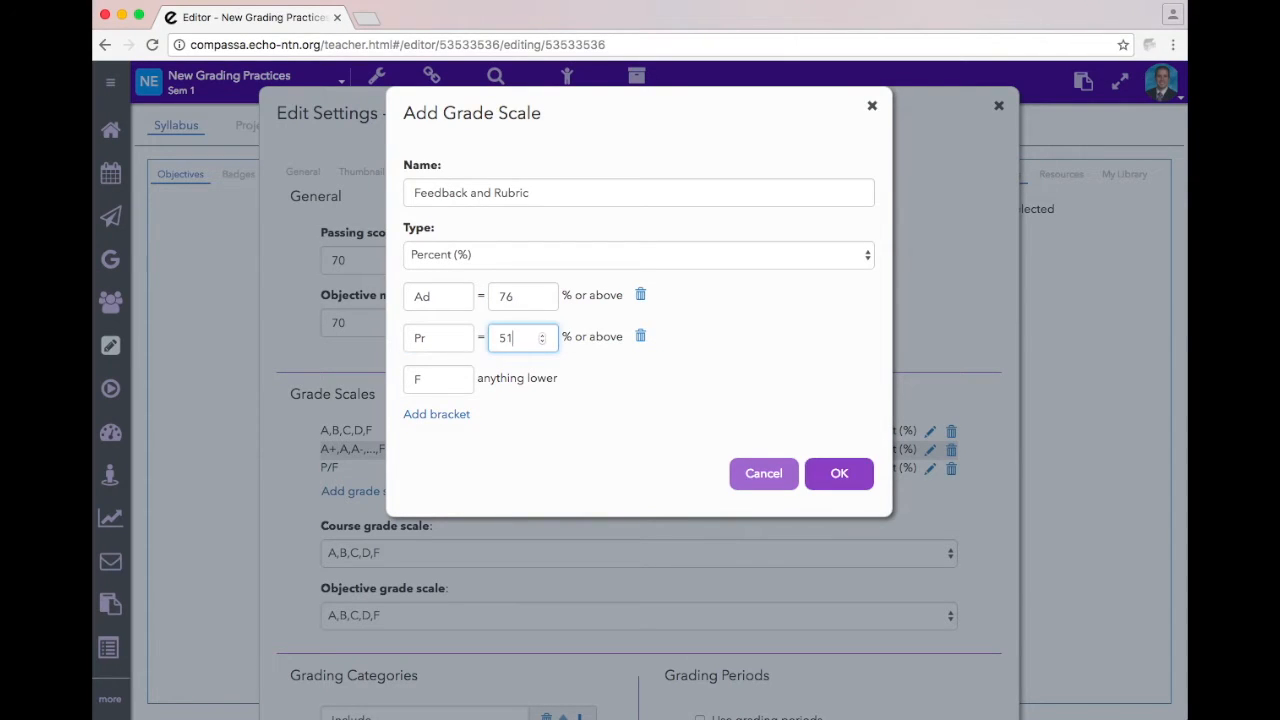
Step: Add a third bracket labelled De at 26% or above
{"action": "left_click", "coordinate": [437, 414]}
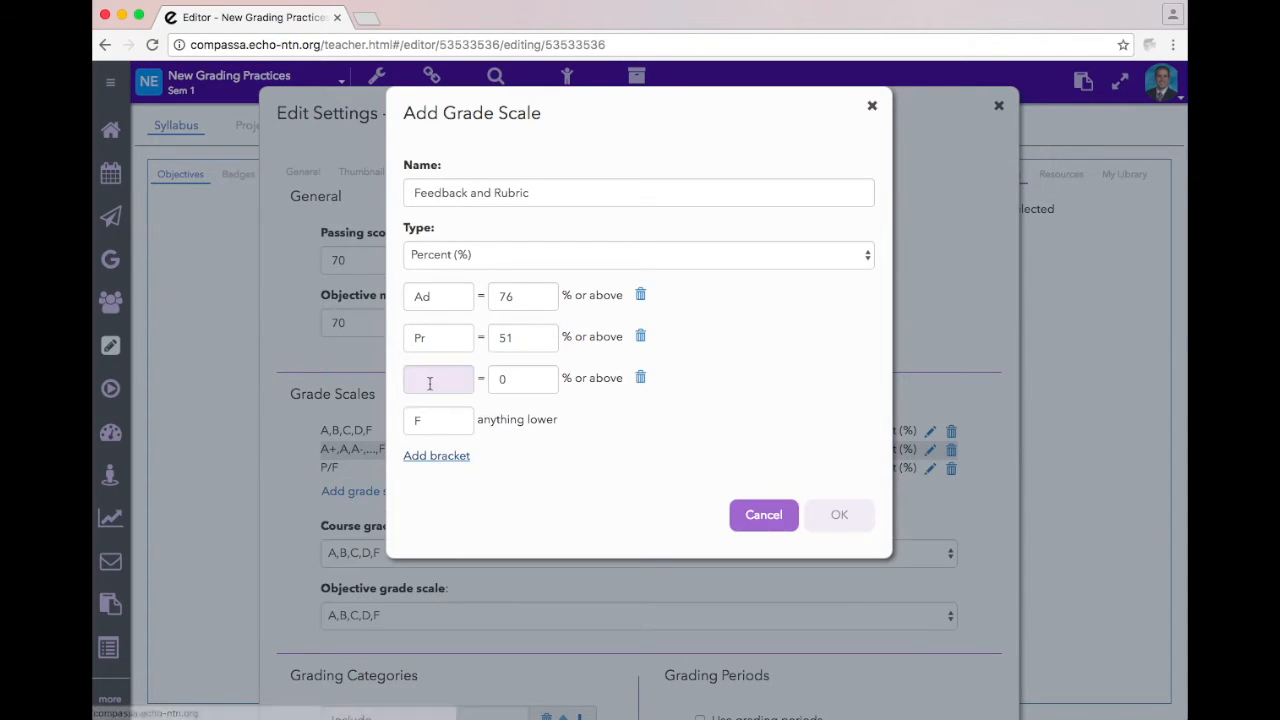
{"action": "left_click", "coordinate": [429, 380]}
{"action": "type", "text": "De"}
{"action": "left_click", "coordinate": [520, 379]}
{"action": "type", "text": "26"}
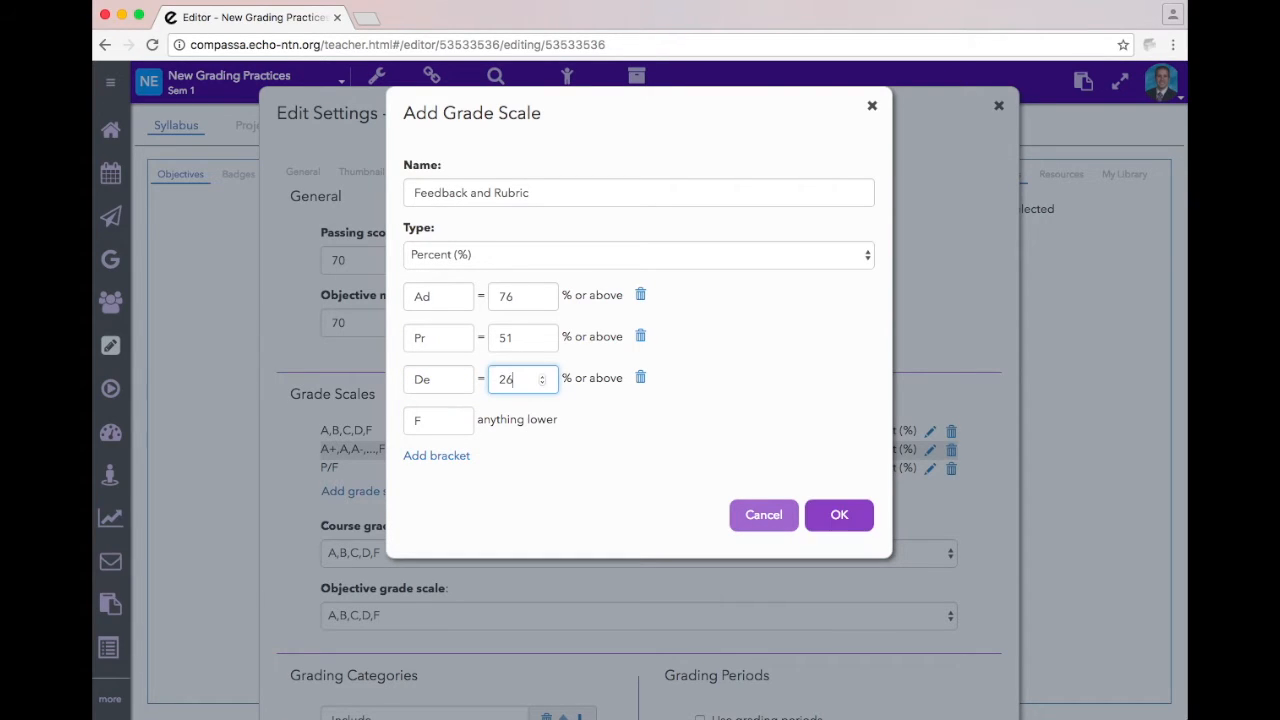
Step: Add a fourth bracket labelled Em at 5% or above
{"action": "left_click", "coordinate": [449, 455]}
{"action": "left_click", "coordinate": [419, 420]}
{"action": "type", "text": "Em"}
{"action": "left_click", "coordinate": [520, 420]}
{"action": "key", "text": "BackSpace"}
{"action": "type", "text": "5"}
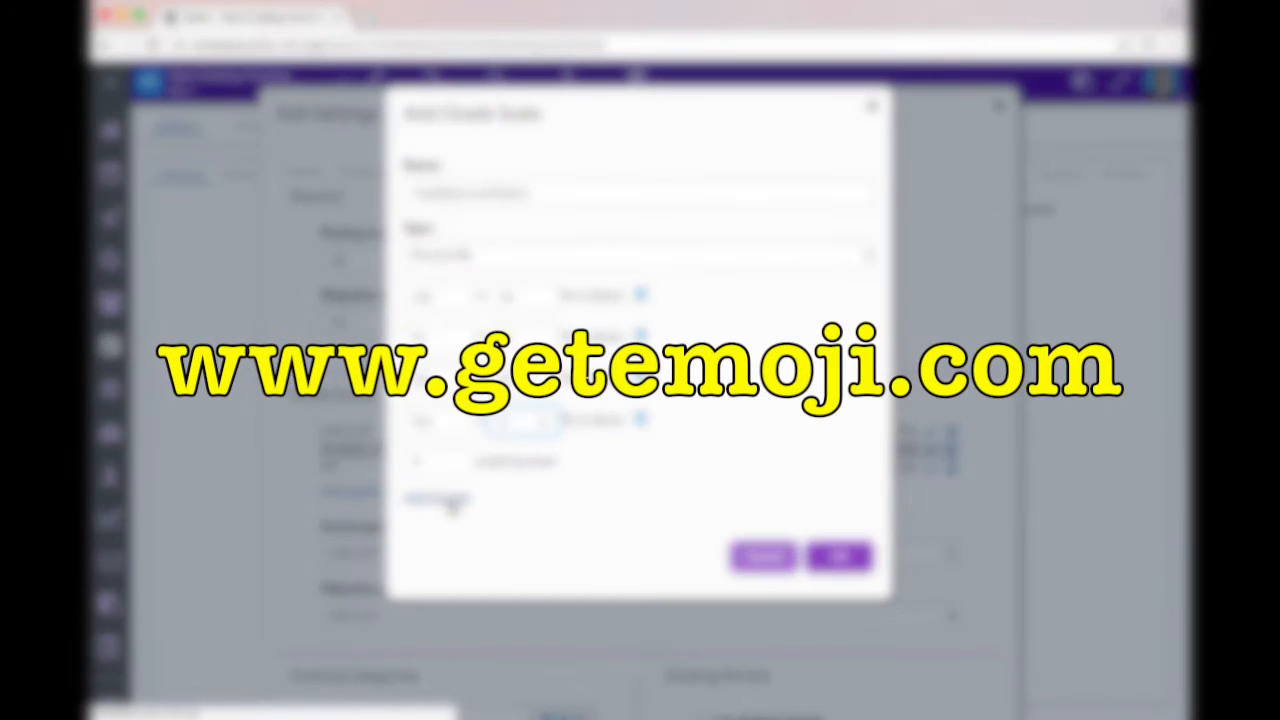
Step: Add a fifth, blank bracket to the scale and open getemoji.com in a new browser tab
{"action": "left_click", "coordinate": [450, 498]}
{"action": "left_click", "coordinate": [371, 21]}
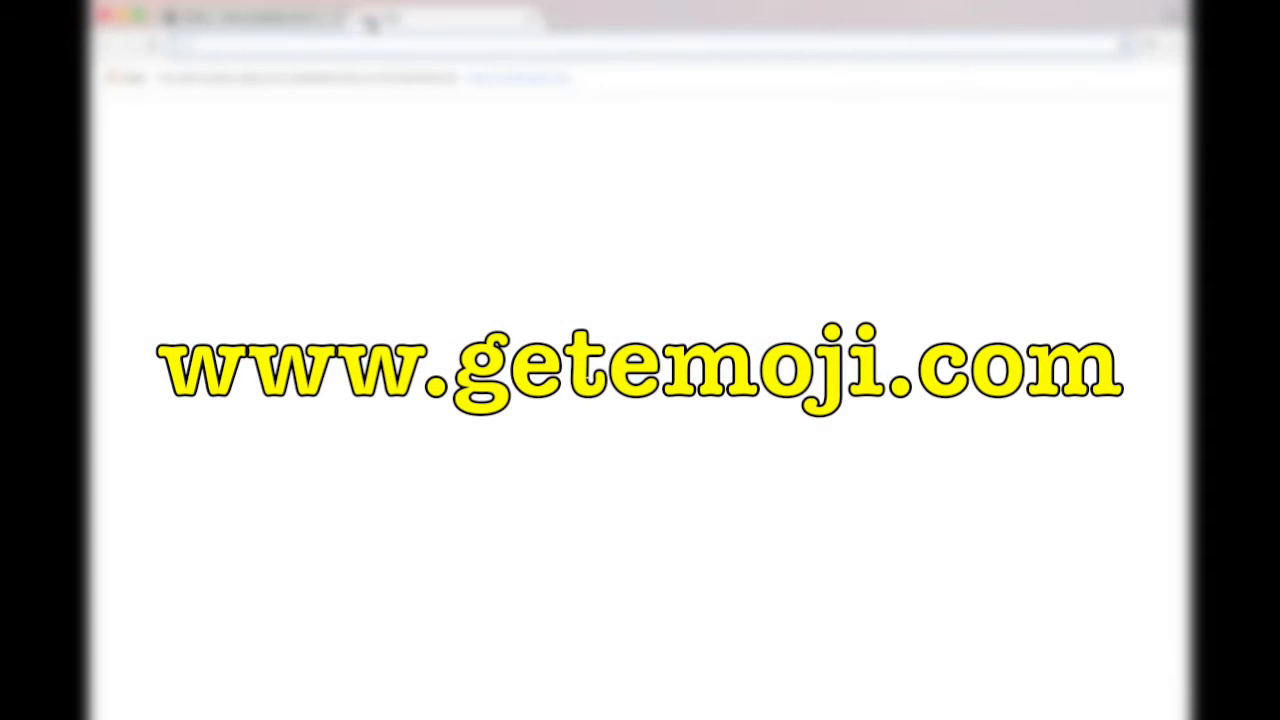
{"action": "type", "text": "get"}
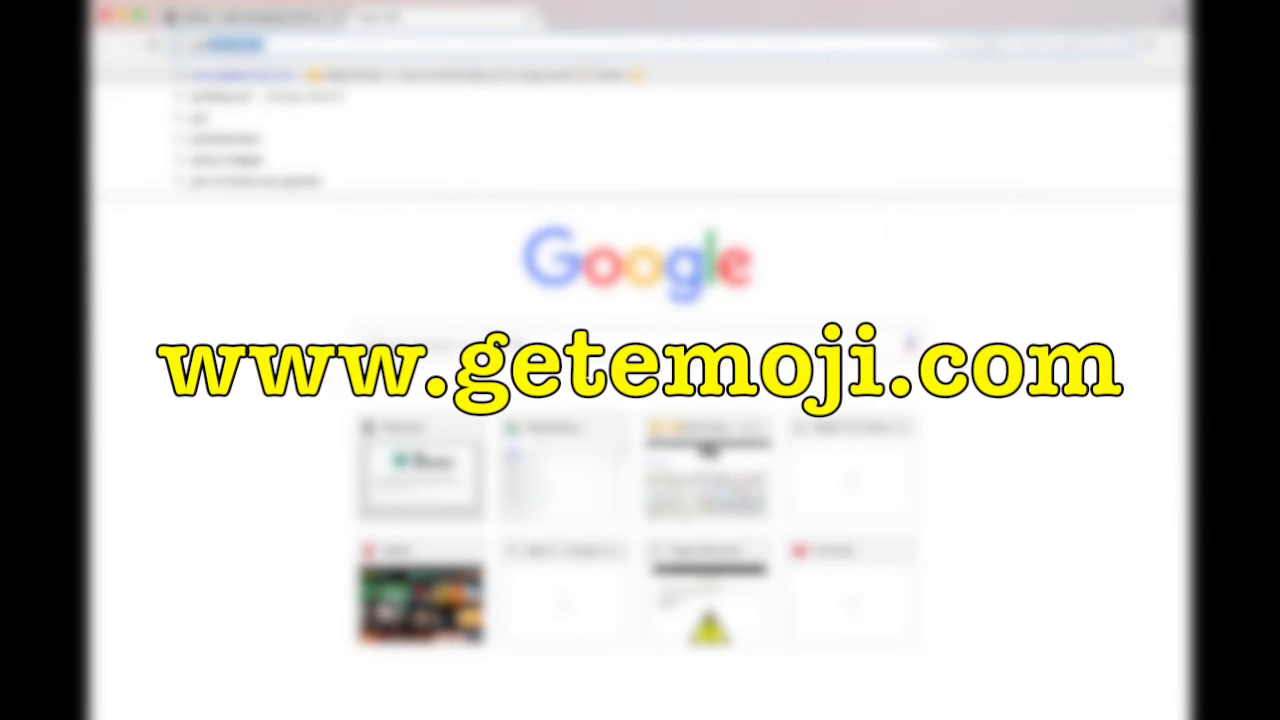
{"action": "key", "text": "Return"}
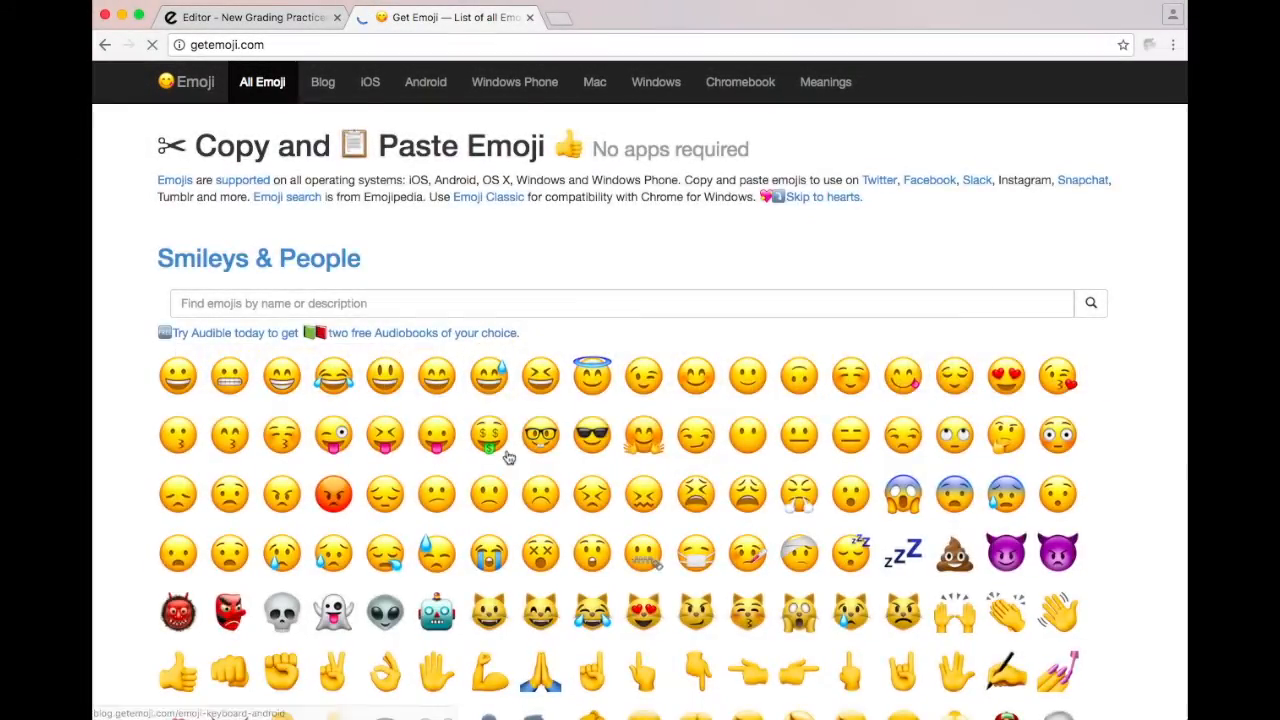
Step: Find the plain black check mark among the getemoji.com symbols and copy it
{"action": "scroll", "coordinate": [508, 457], "scroll_direction": "down", "scroll_amount": 15}
{"action": "scroll", "coordinate": [508, 457], "scroll_direction": "down", "scroll_amount": 20}
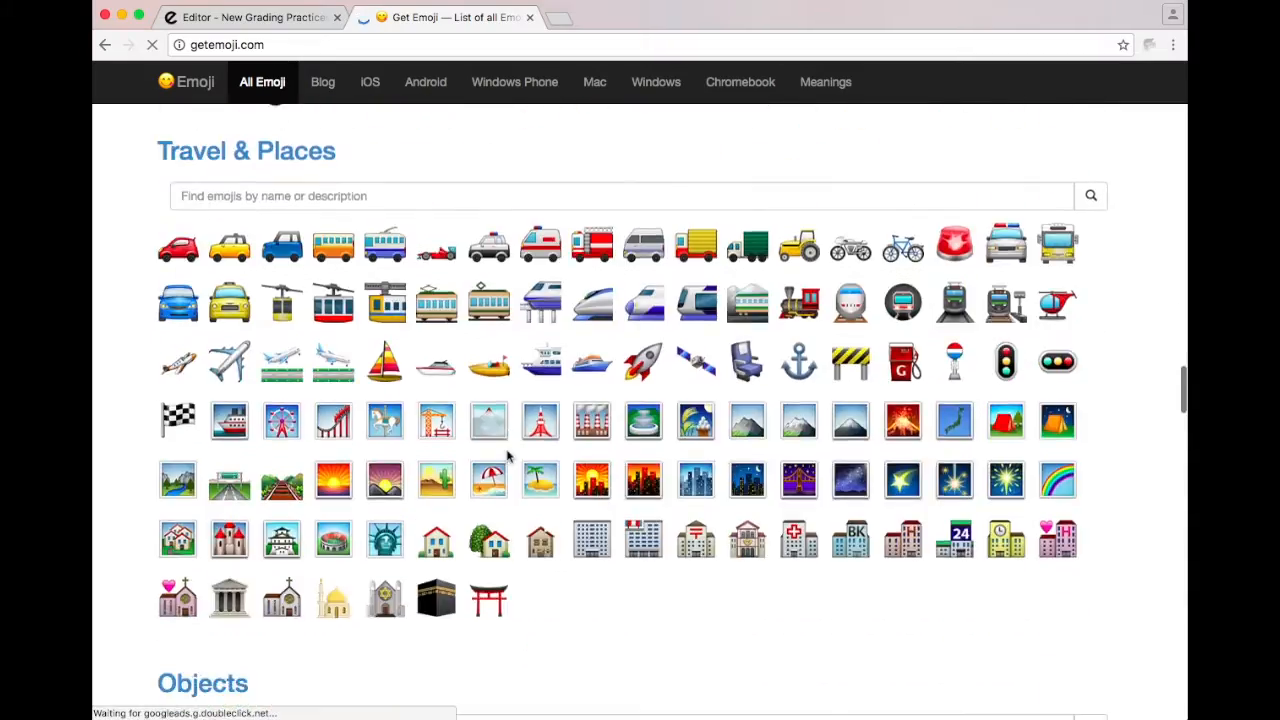
{"action": "scroll", "coordinate": [508, 457], "scroll_direction": "down", "scroll_amount": 20}
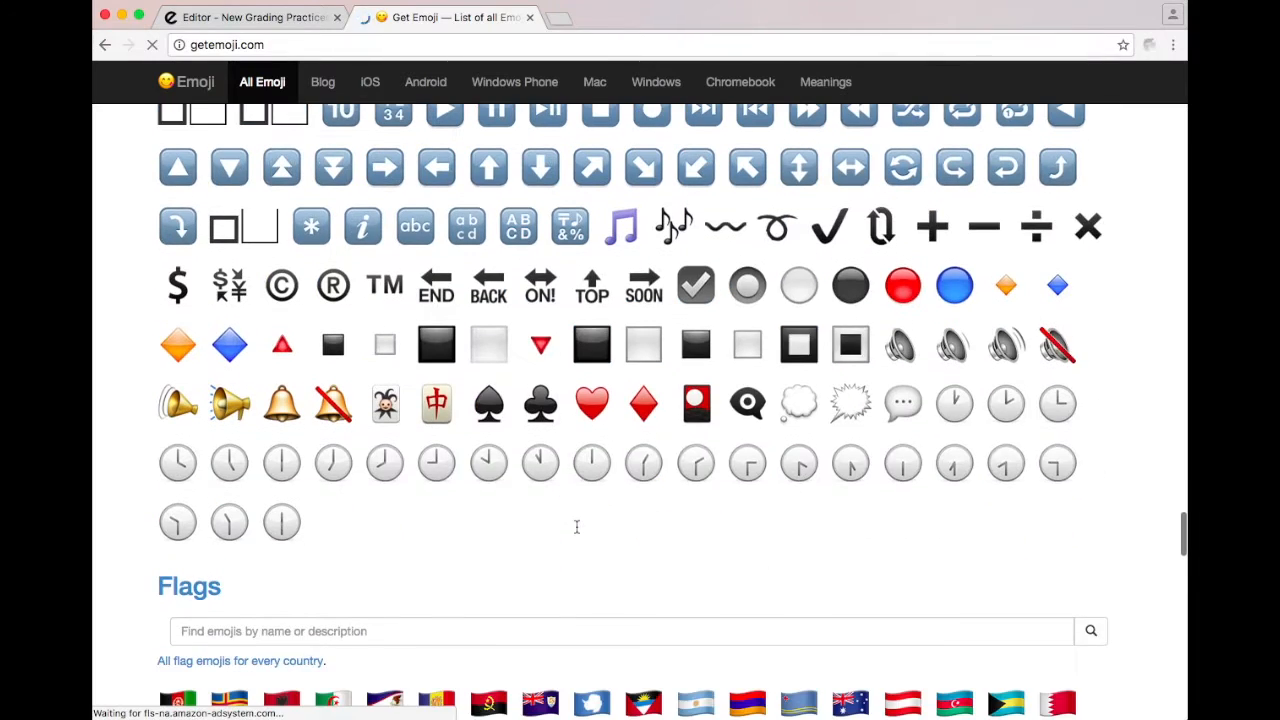
{"action": "double_click", "coordinate": [820, 263]}
{"action": "key", "text": "super+c"}
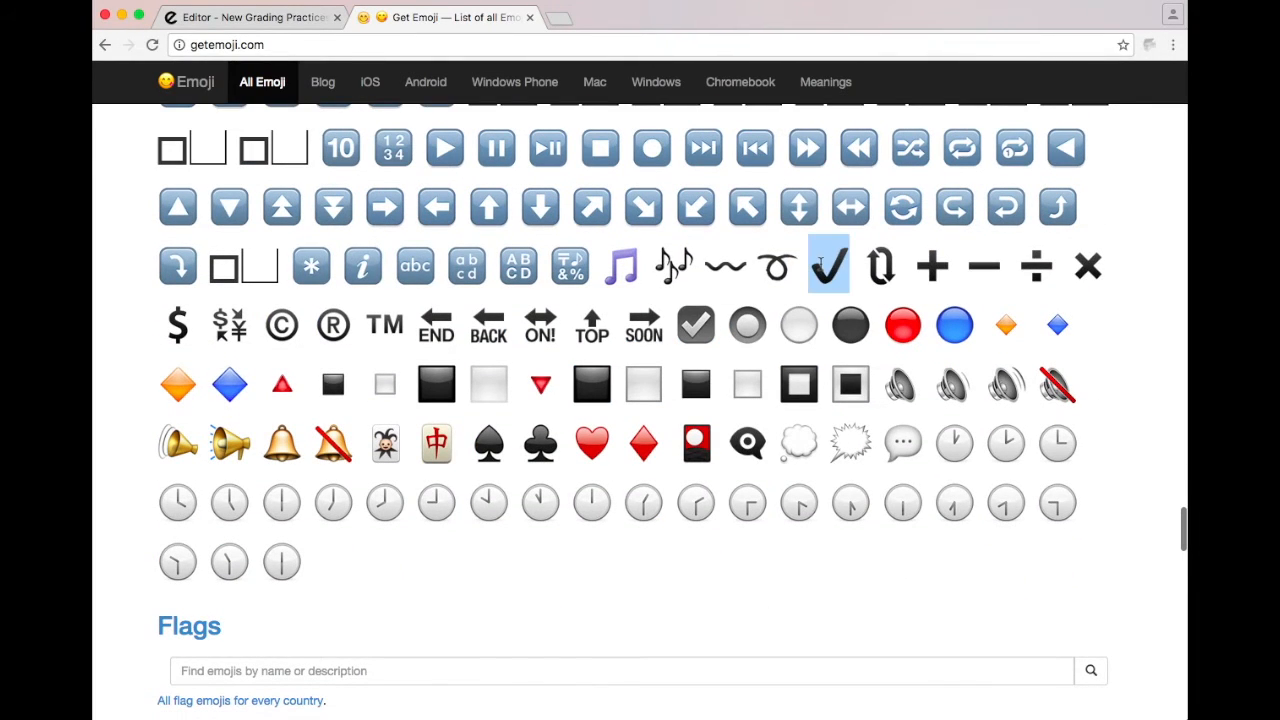
Step: Return to the grade scale and paste the check mark as the fifth bracket's label, keeping its threshold at 0%
{"action": "left_click", "coordinate": [274, 17]}
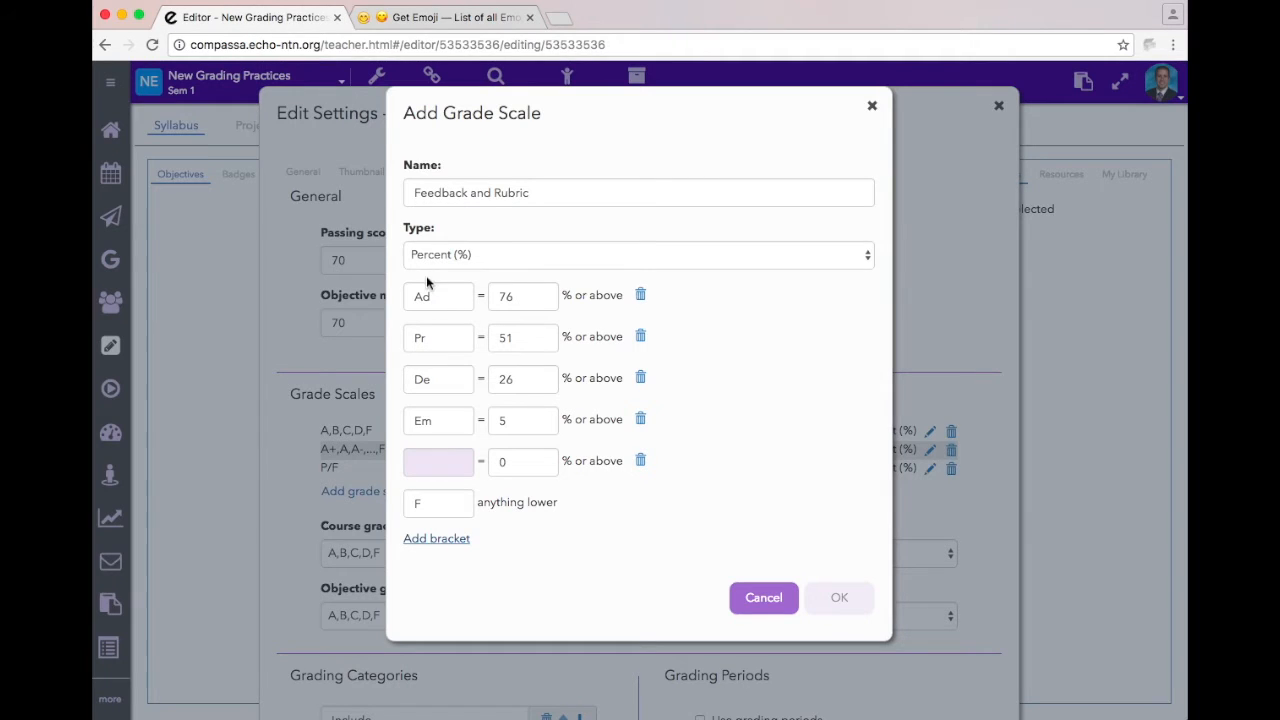
{"action": "left_click", "coordinate": [436, 451]}
{"action": "key", "text": "super+v"}
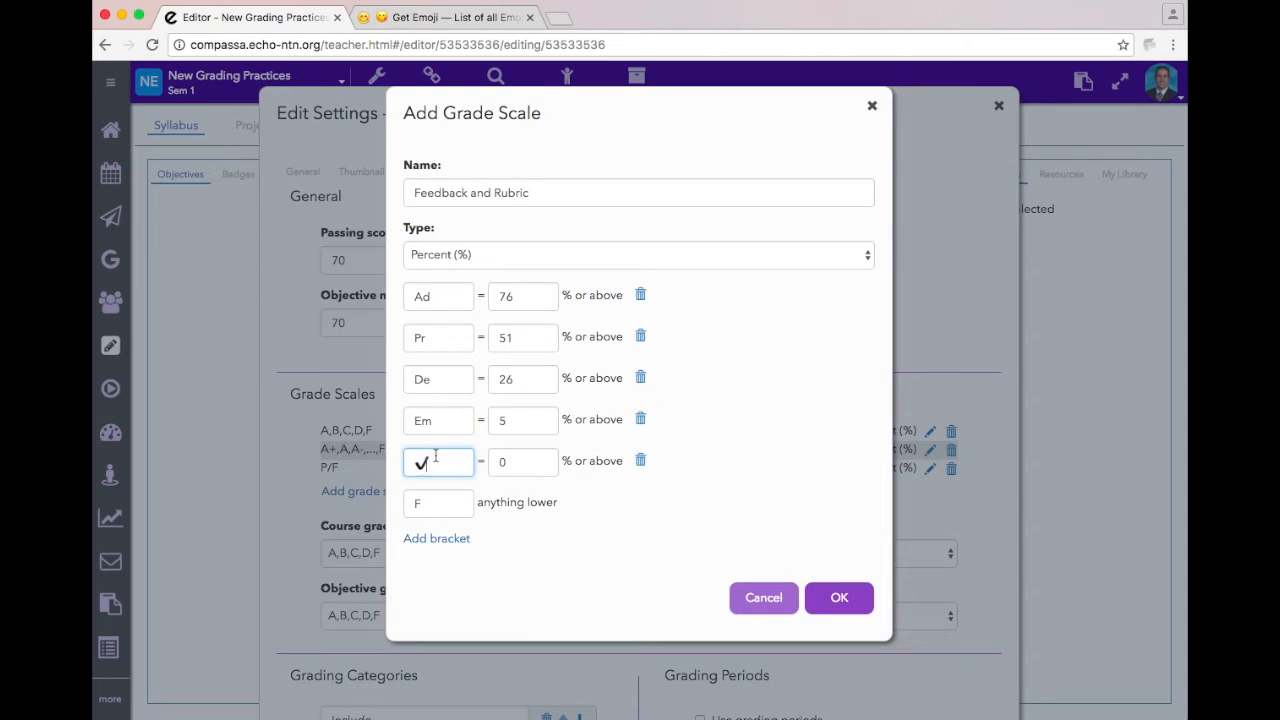
{"action": "left_click", "coordinate": [505, 463]}
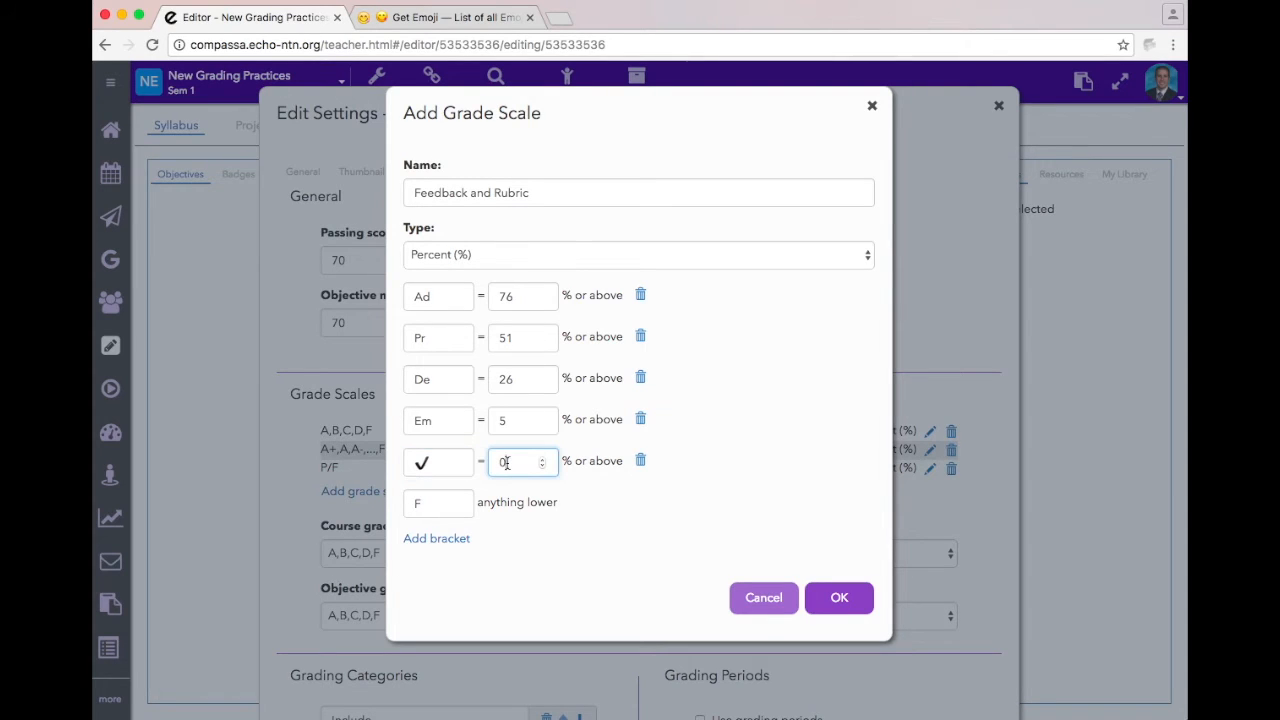
Step: Add a sixth bracket and label it with the return arrow symbol ↵ from getemoji.com
{"action": "left_click", "coordinate": [456, 538]}
{"action": "left_click", "coordinate": [434, 500]}
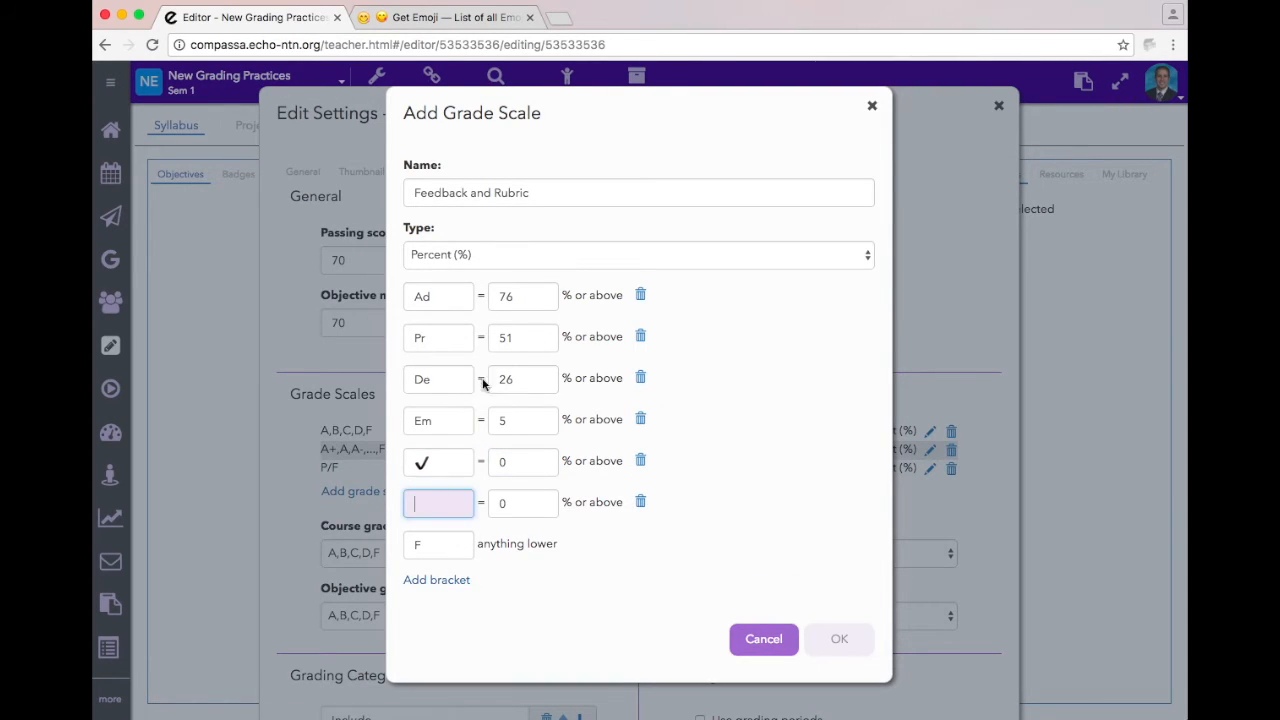
{"action": "left_click", "coordinate": [452, 17]}
{"action": "scroll", "coordinate": [640, 400], "scroll_direction": "down", "scroll_amount": 15}
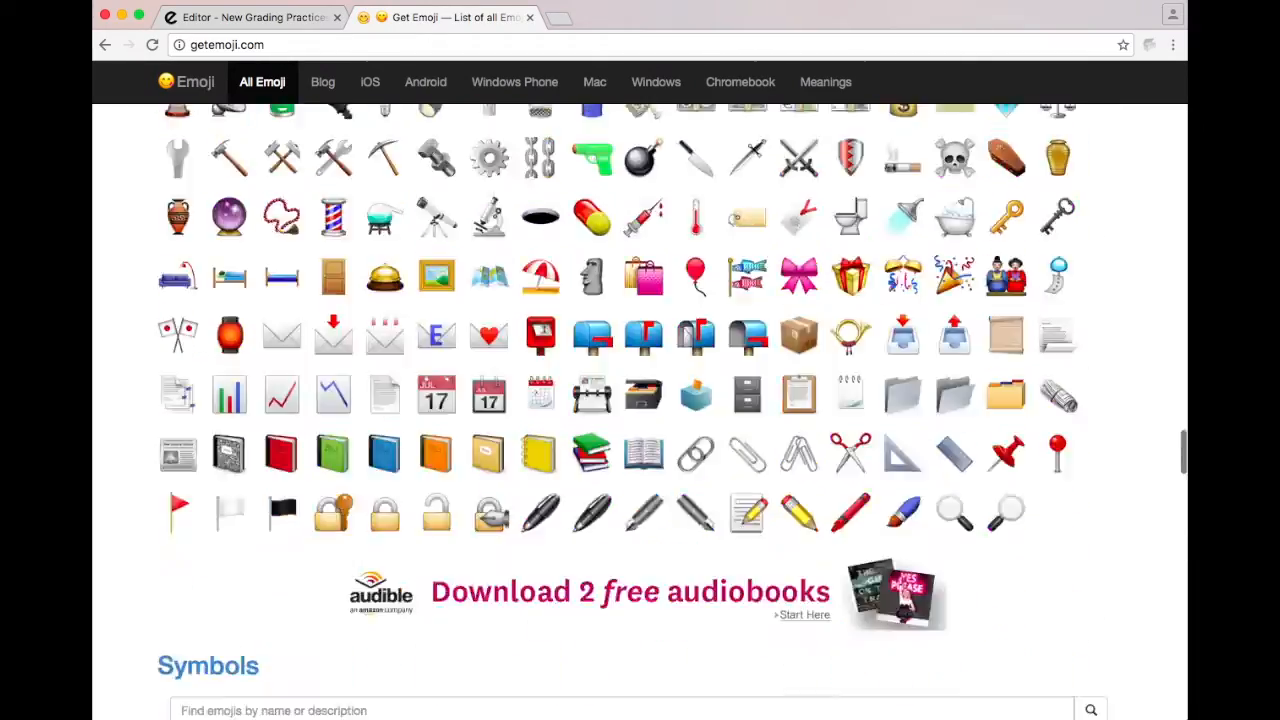
{"action": "scroll", "coordinate": [1000, 340], "scroll_direction": "down", "scroll_amount": 10}
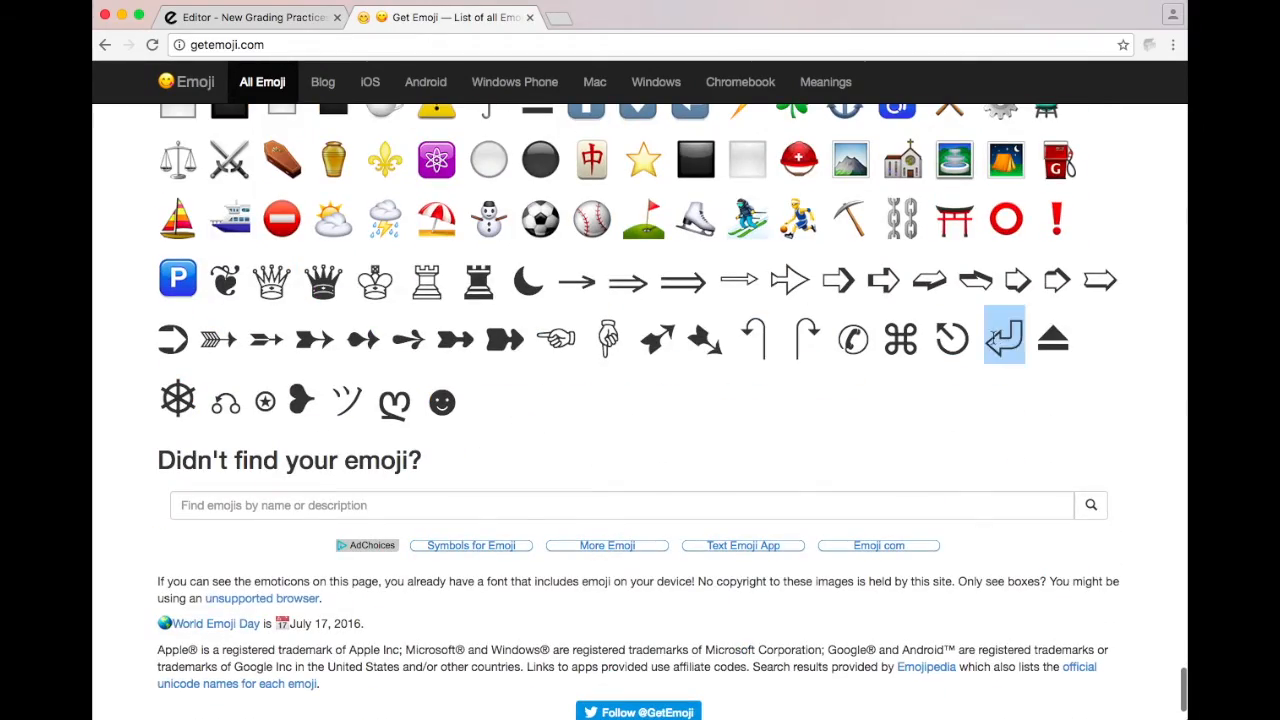
{"action": "left_click", "coordinate": [256, 20]}
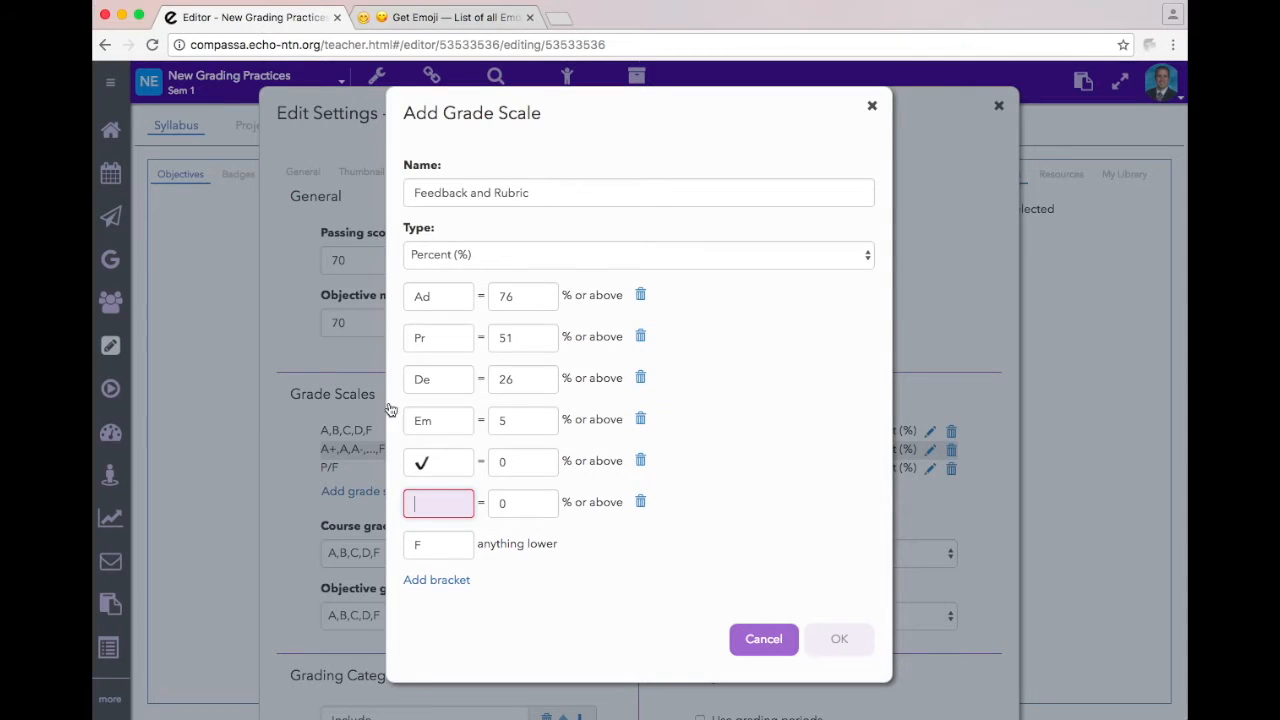
{"action": "type", "text": "↵"}
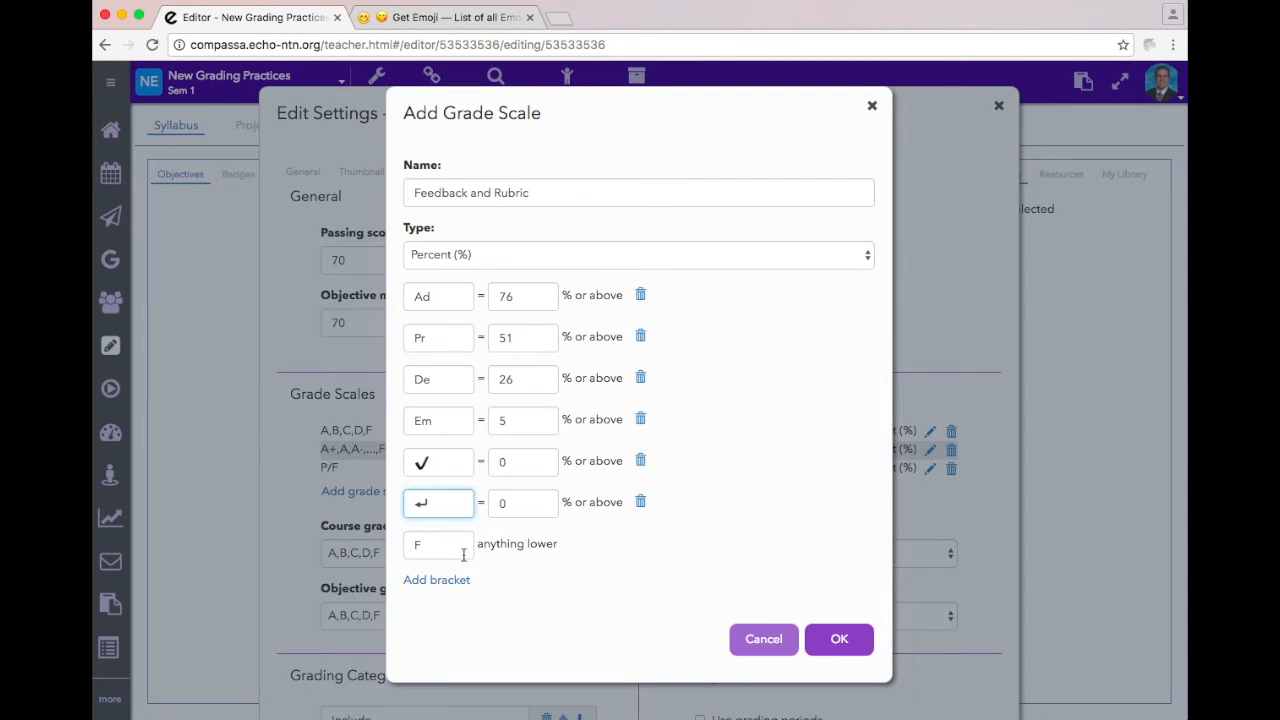
Step: Add a seventh bracket to the grade scale and label it with the eyes emoji 👀 copied from getemoji.com
{"action": "left_click", "coordinate": [440, 582]}
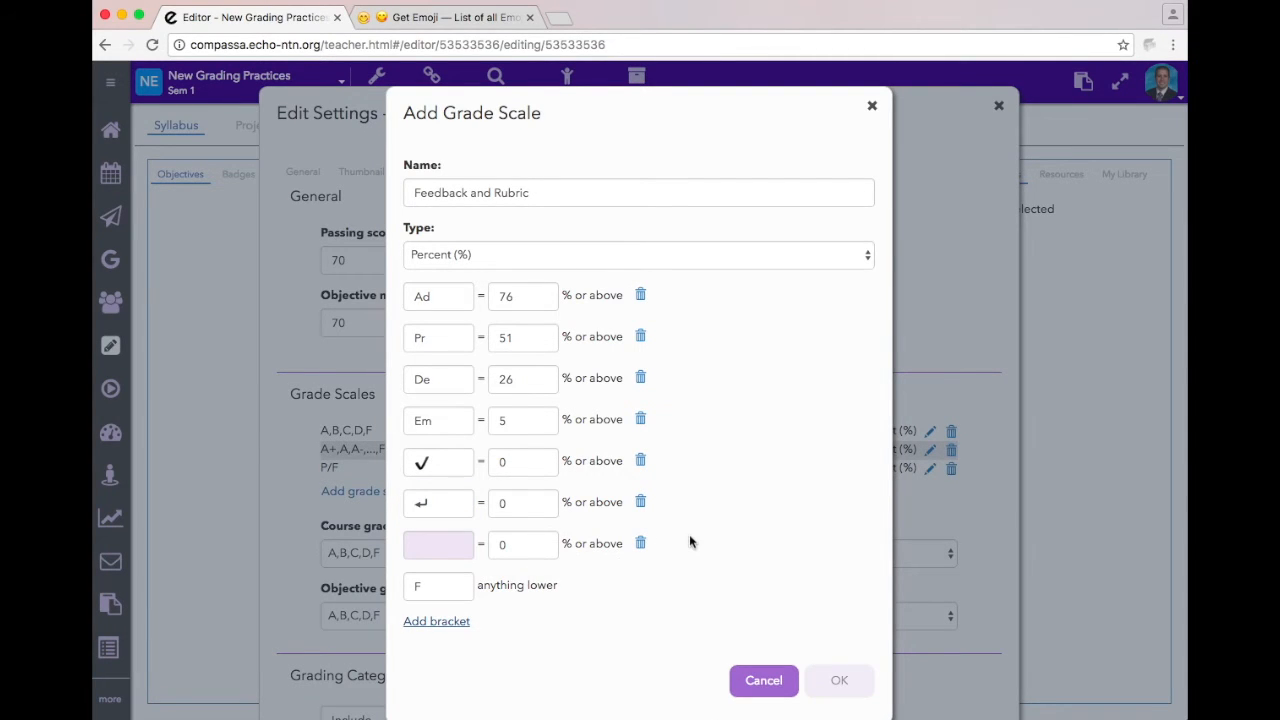
{"action": "key", "text": "ctrl+Tab"}
{"action": "scroll", "coordinate": [546, 260], "scroll_direction": "up", "scroll_amount": 20}
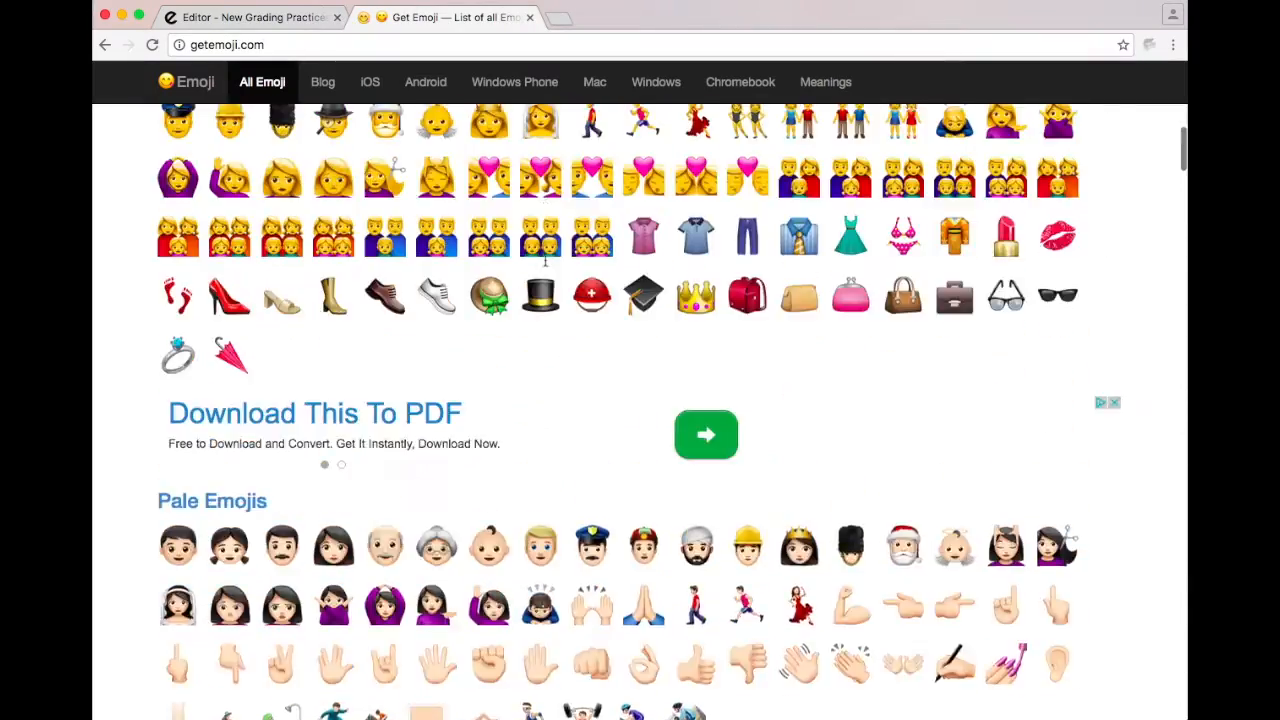
{"action": "scroll", "coordinate": [546, 260], "scroll_direction": "up", "scroll_amount": 5}
{"action": "double_click", "coordinate": [437, 350]}
{"action": "key", "text": "ctrl+c"}
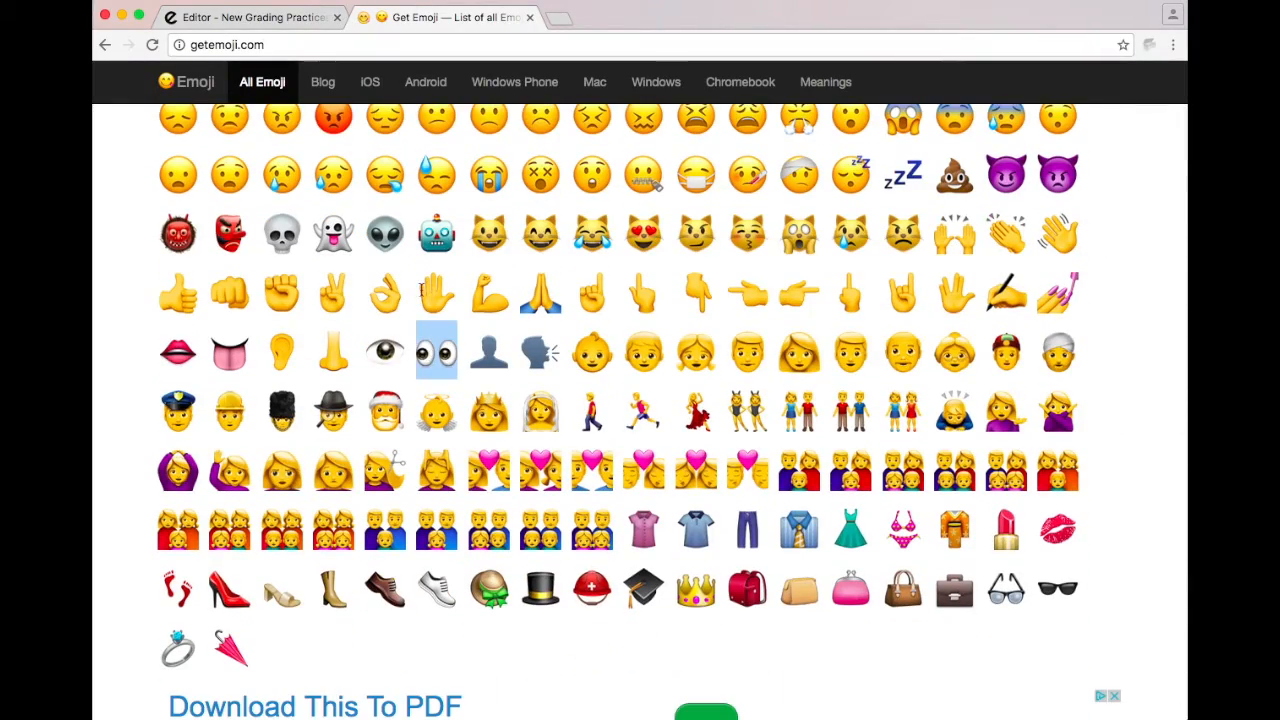
{"action": "left_click", "coordinate": [290, 18]}
{"action": "left_click", "coordinate": [440, 544]}
{"action": "key", "text": "ctrl+v"}
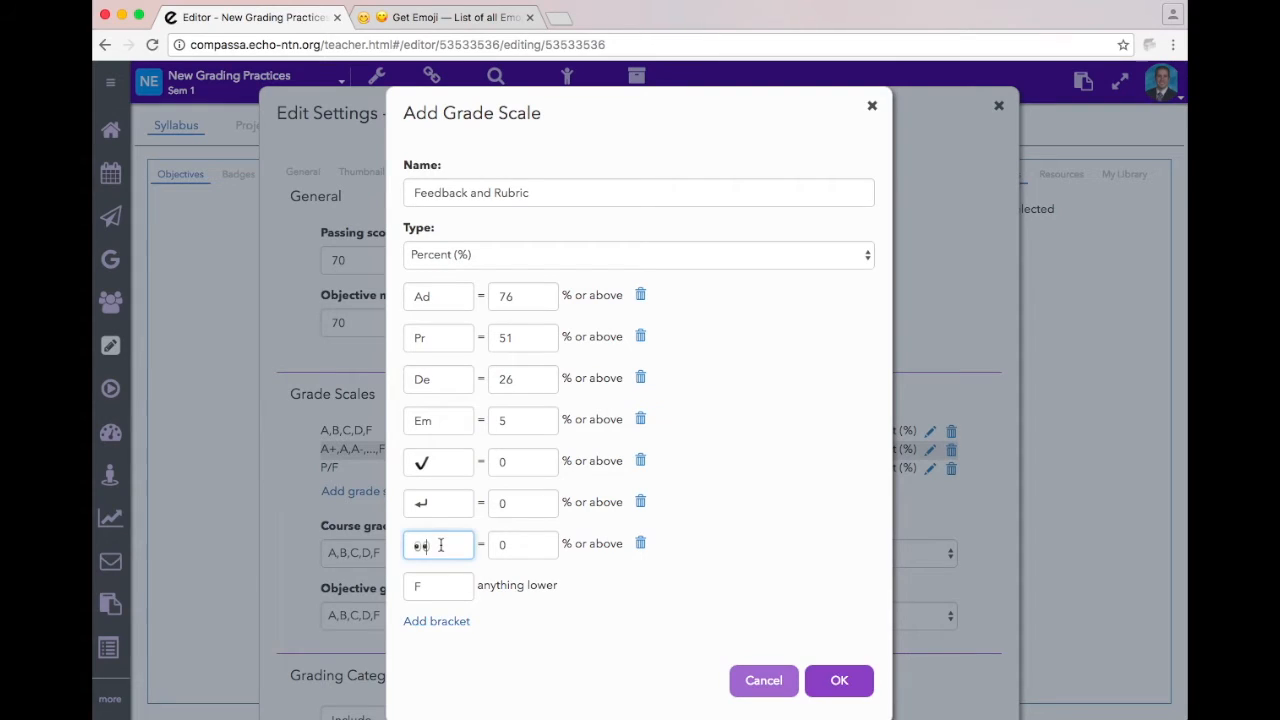
Step: Add an eighth bracket and label it with the black flag emoji copied from getemoji.com
{"action": "left_click", "coordinate": [436, 621]}
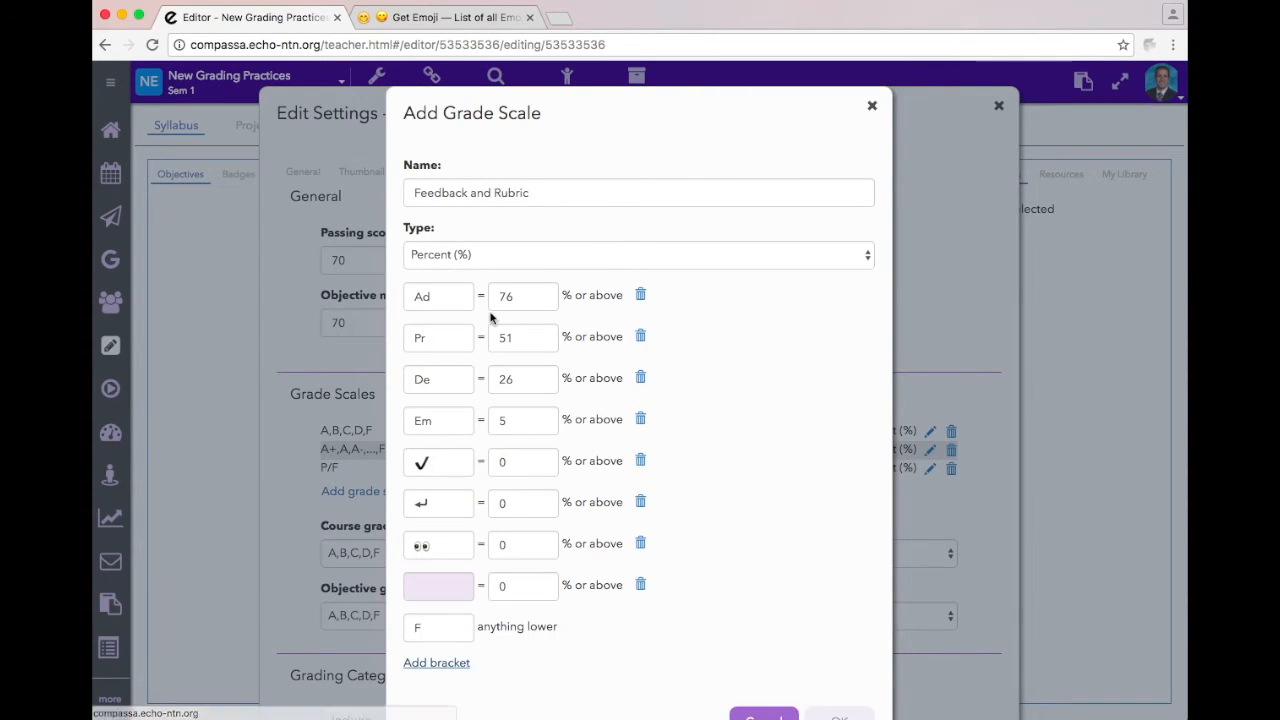
{"action": "left_click", "coordinate": [404, 18]}
{"action": "scroll", "coordinate": [487, 395], "scroll_direction": "down", "scroll_amount": 20}
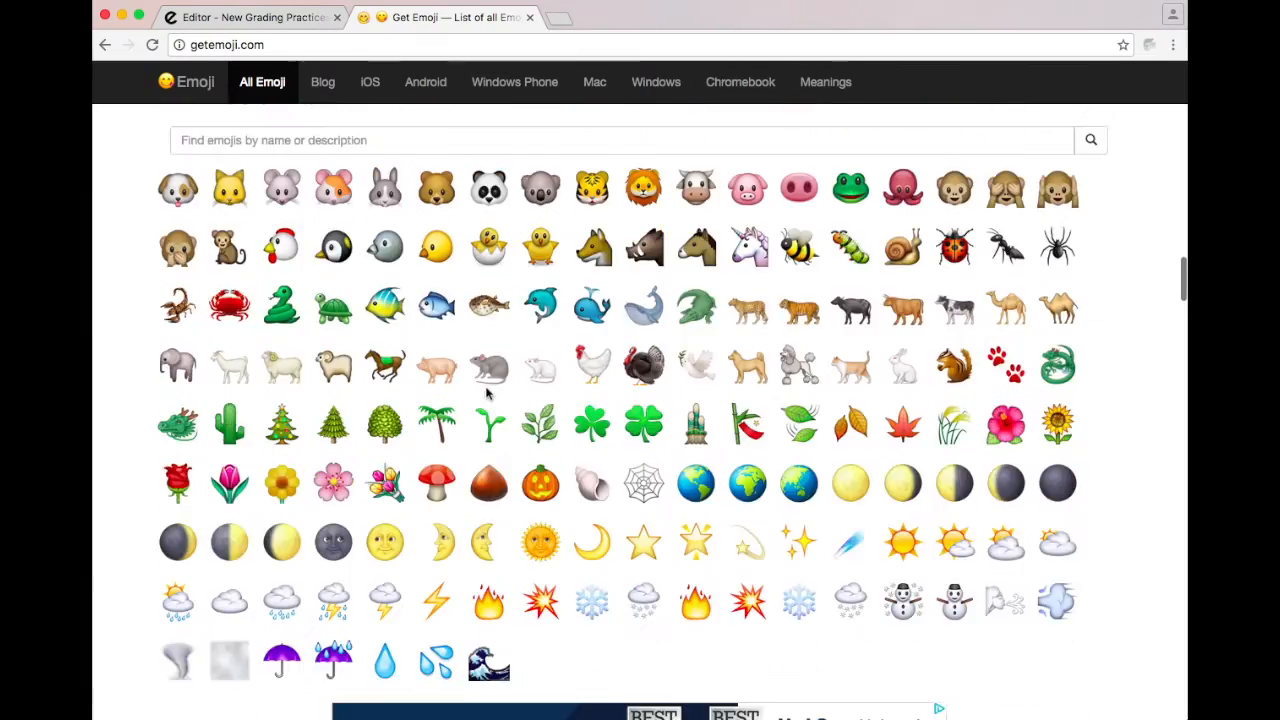
{"action": "scroll", "coordinate": [487, 395], "scroll_direction": "down", "scroll_amount": 15}
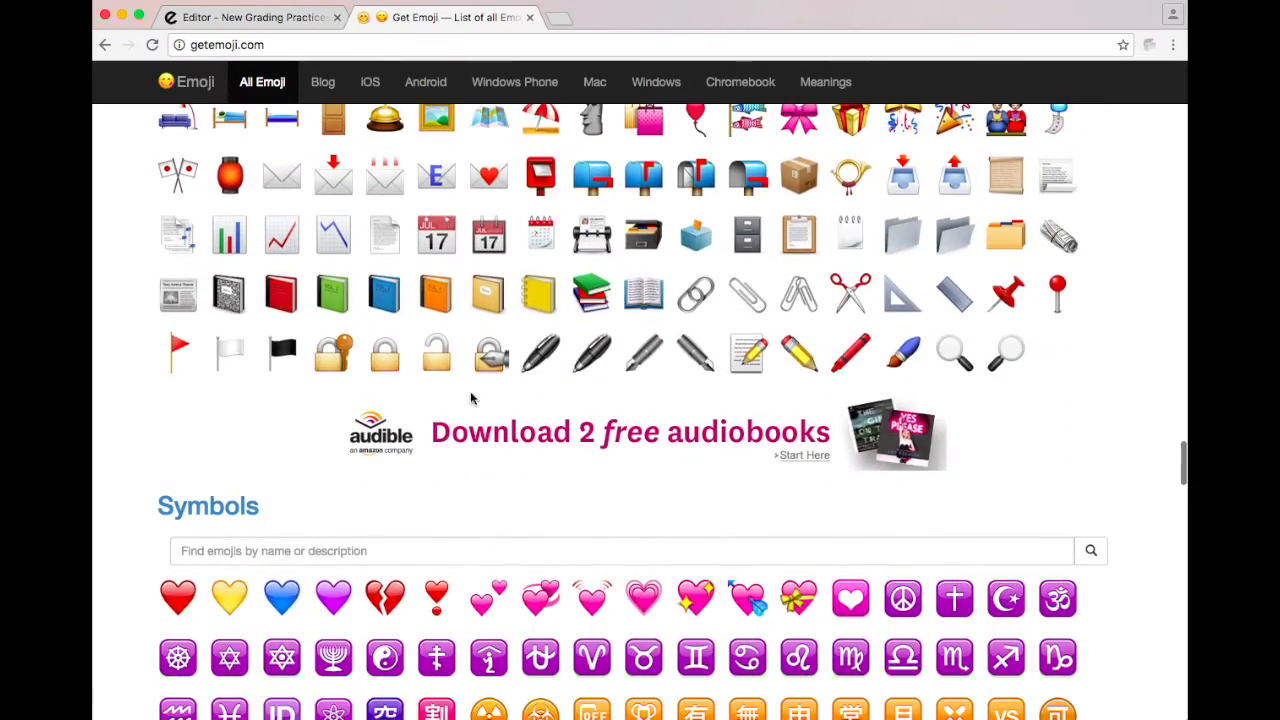
{"action": "left_click", "coordinate": [280, 348]}
{"action": "key", "text": "ctrl+c"}
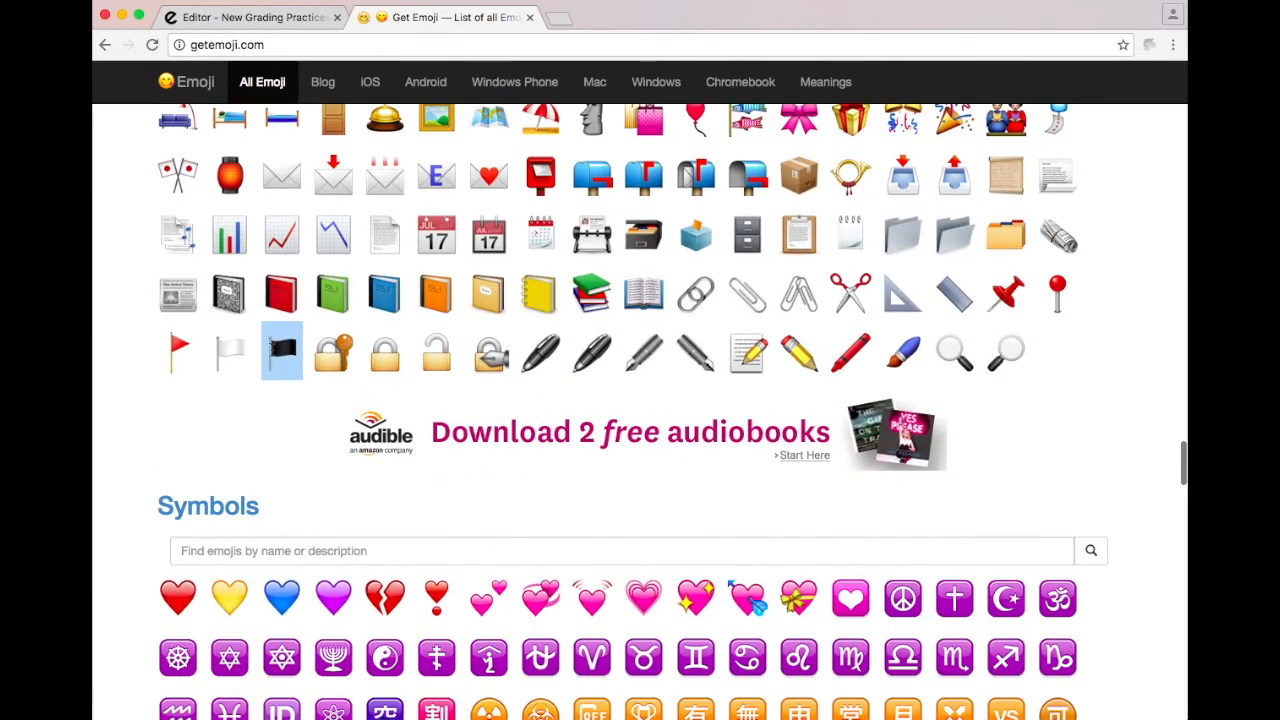
{"action": "left_click", "coordinate": [279, 20]}
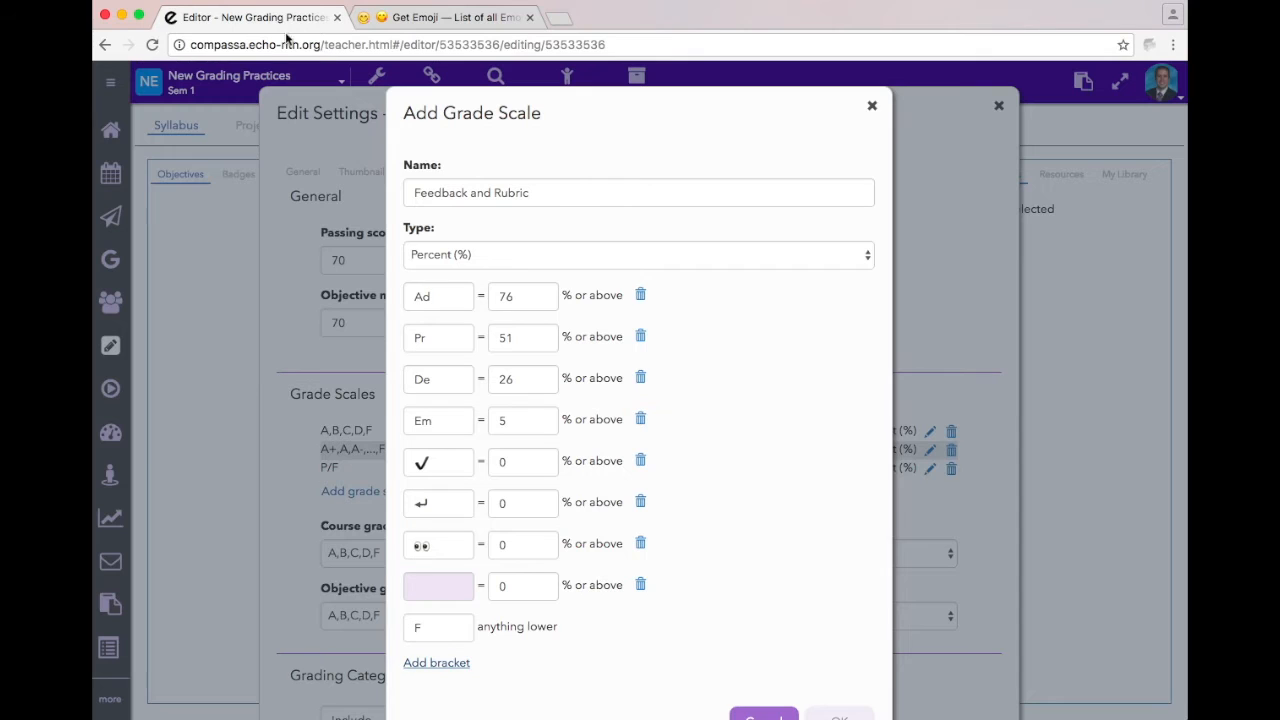
{"action": "left_click", "coordinate": [426, 579]}
{"action": "key", "text": "ctrl+v"}
Step: Replace the F label of the "anything lower" bracket with the construction barrier emoji 🚧 from getemoji.com
{"action": "left_click", "coordinate": [430, 636]}
{"action": "key", "text": "BackSpace"}
{"action": "left_click", "coordinate": [432, 23]}
{"action": "scroll", "coordinate": [682, 355], "scroll_direction": "up", "scroll_amount": 15}
{"action": "scroll", "coordinate": [682, 355], "scroll_direction": "up", "scroll_amount": 5}
{"action": "scroll", "coordinate": [681, 352], "scroll_direction": "down", "scroll_amount": 4}
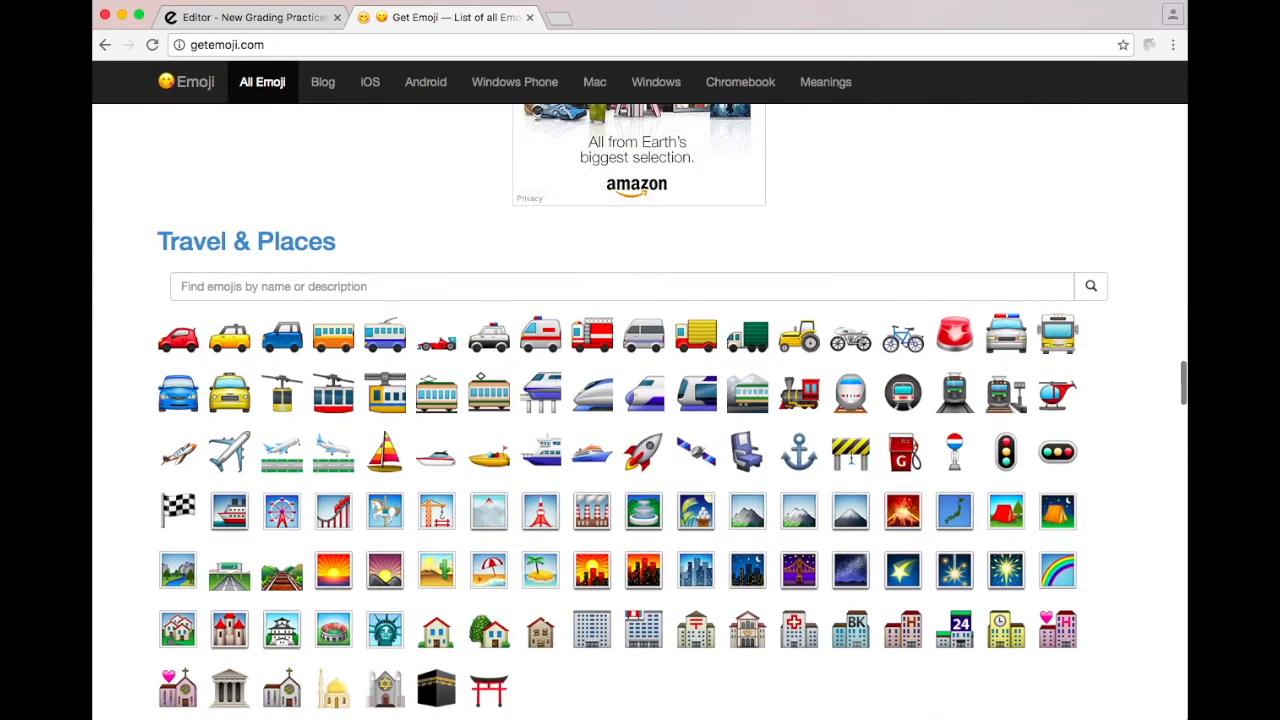
{"action": "left_click", "coordinate": [850, 451]}
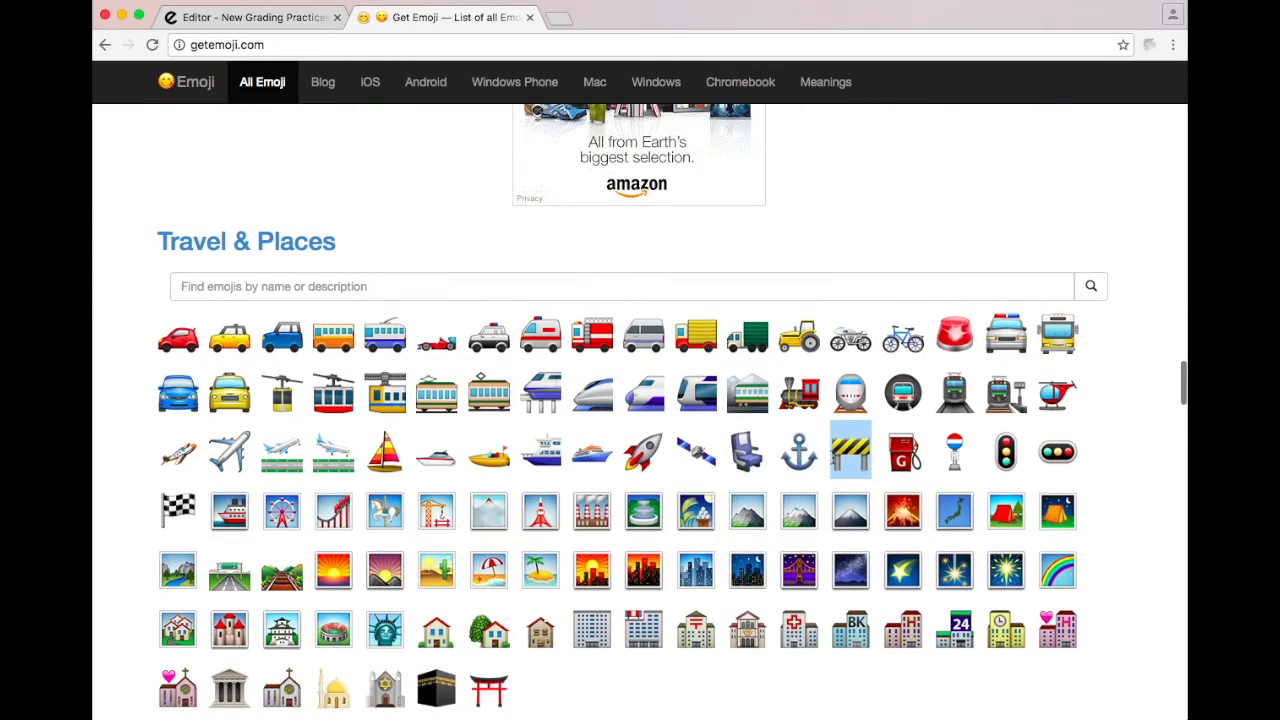
{"action": "left_click", "coordinate": [240, 18]}
{"action": "left_click", "coordinate": [435, 618]}
{"action": "type", "text": "🚧"}
Step: Set the thresholds to 4% for the check mark, 3% for the return arrow, 2% for the eyes and 1% for the flag, and confirm the scale
{"action": "double_click", "coordinate": [506, 462]}
{"action": "type", "text": "4"}
{"action": "double_click", "coordinate": [509, 504]}
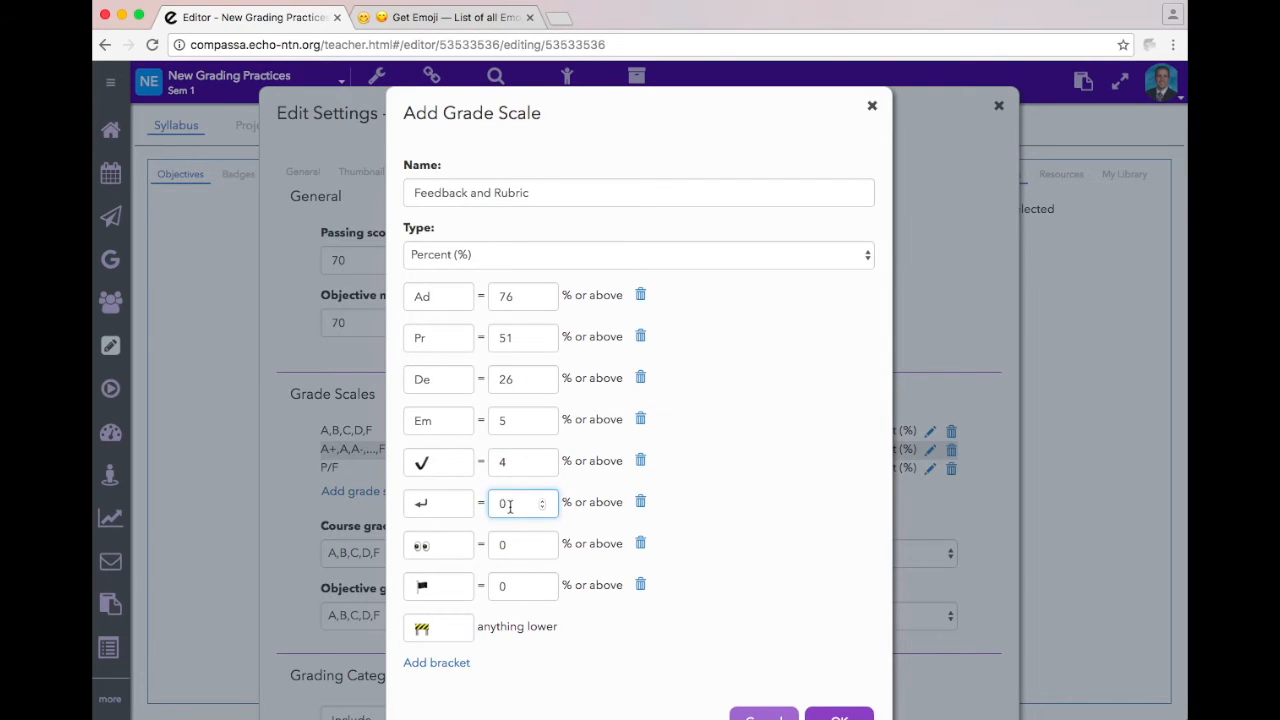
{"action": "type", "text": "3"}
{"action": "double_click", "coordinate": [514, 548]}
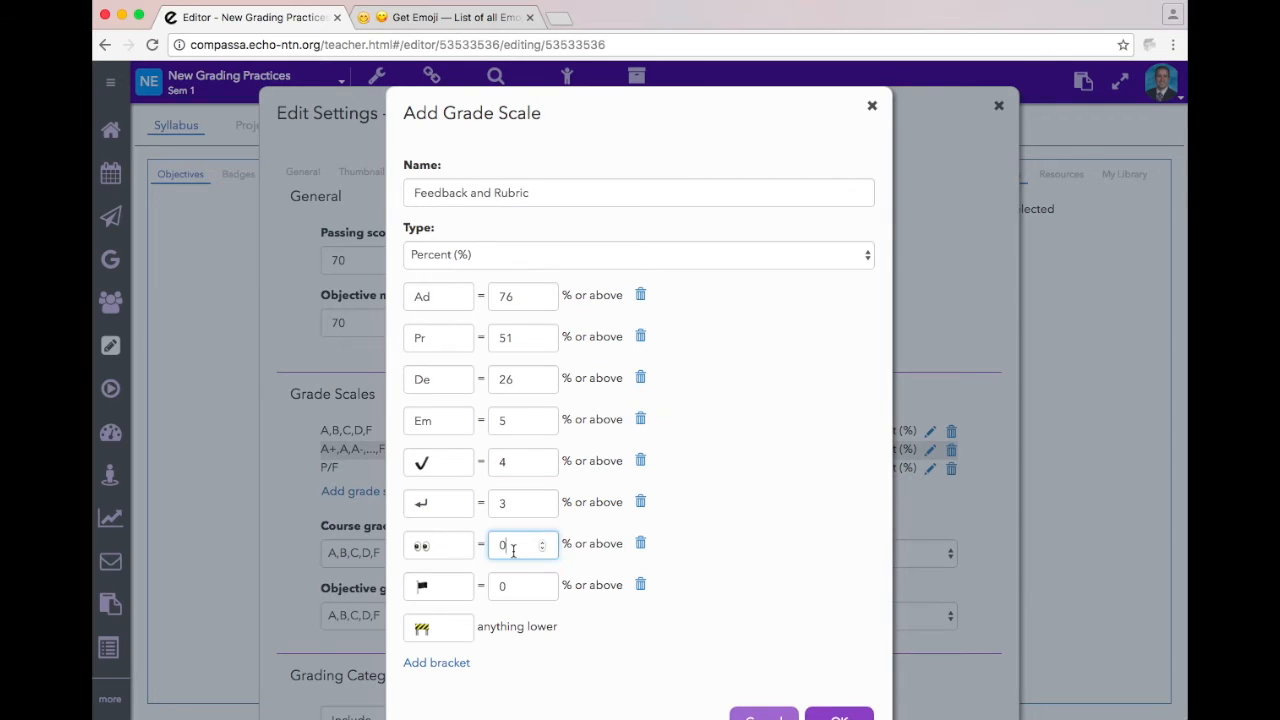
{"action": "type", "text": "2"}
{"action": "left_click", "coordinate": [509, 588]}
{"action": "double_click", "coordinate": [503, 586]}
{"action": "type", "text": "1"}
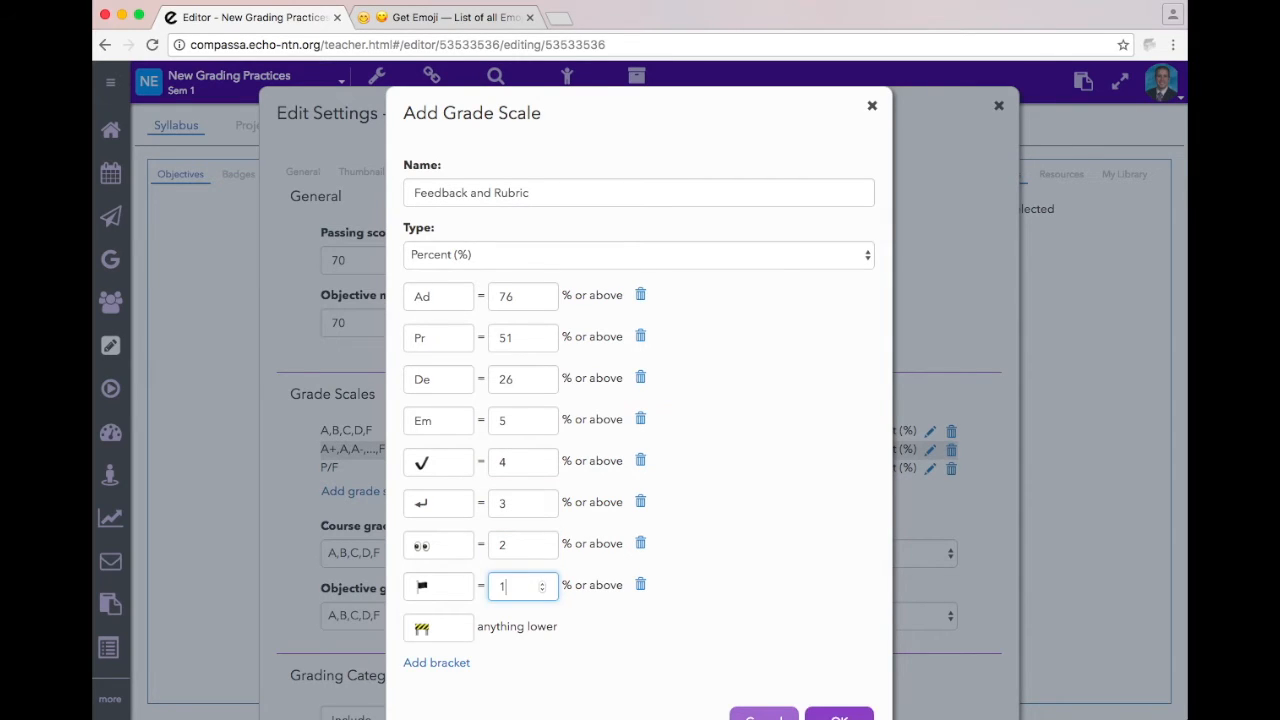
{"action": "scroll", "coordinate": [597, 590], "scroll_direction": "down", "scroll_amount": 2}
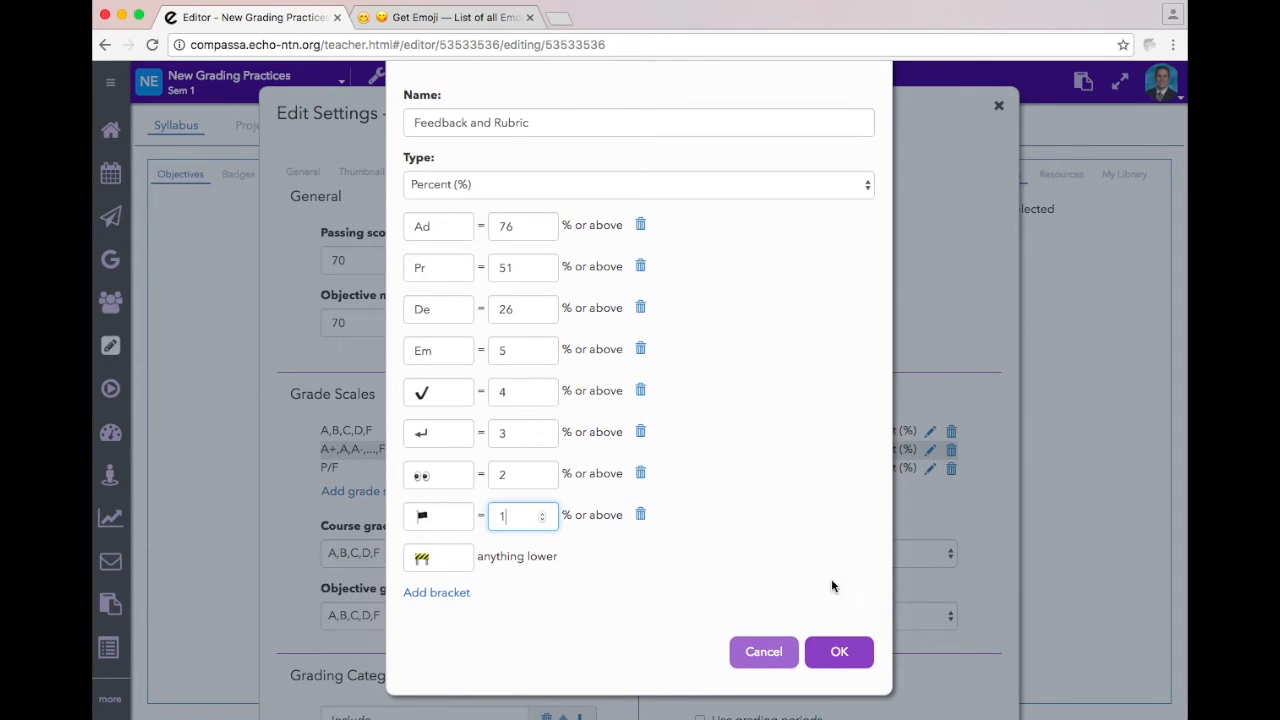
{"action": "left_click", "coordinate": [840, 652]}
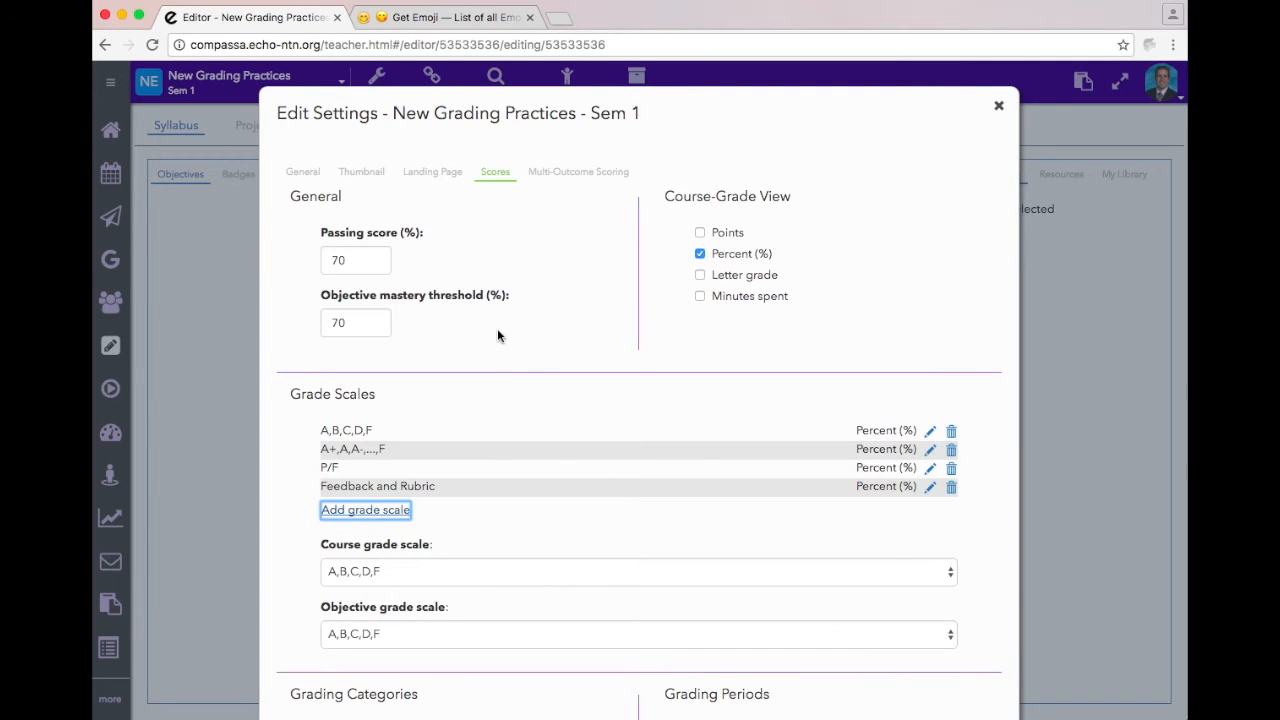
Step: Set the course's passing score to 2%
{"action": "scroll", "coordinate": [497, 336], "scroll_direction": "down", "scroll_amount": 1}
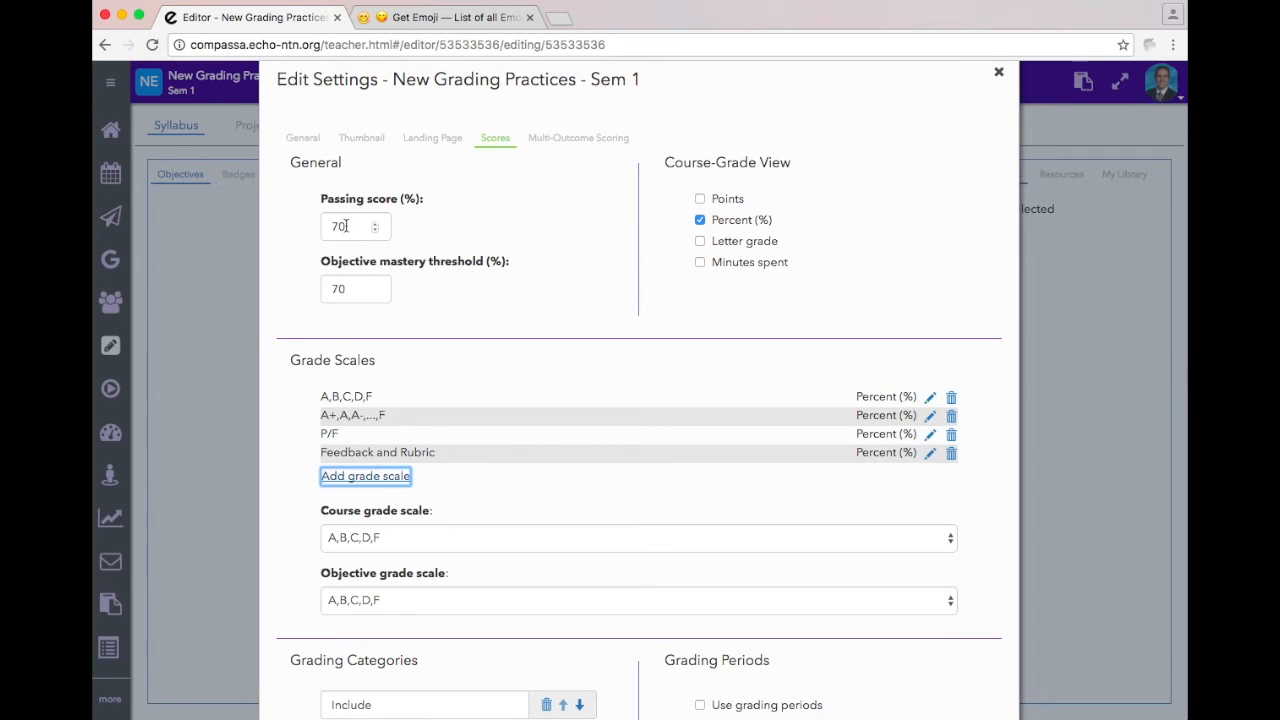
{"action": "double_click", "coordinate": [346, 226]}
{"action": "key", "text": "BackSpace"}
{"action": "type", "text": "2"}
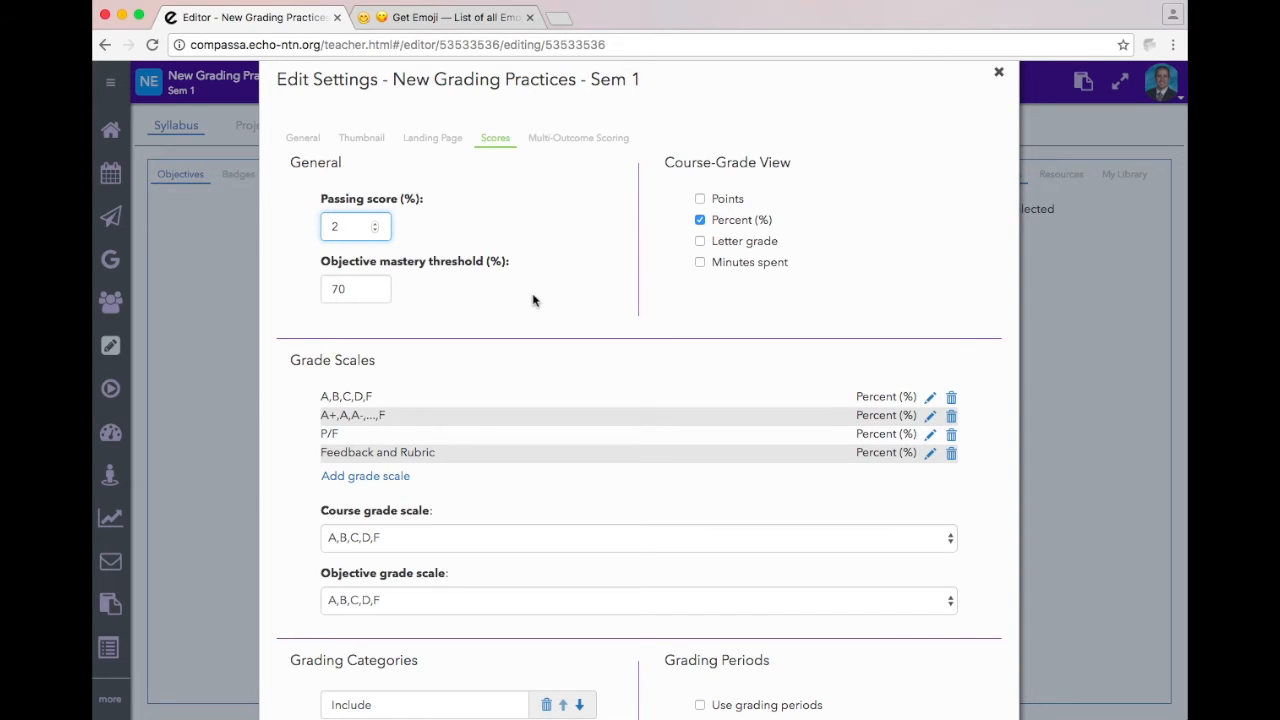
Step: Show the course grade as letter grade instead of percent and choose Feedback and Rubric as the course grade scale
{"action": "scroll", "coordinate": [533, 300], "scroll_direction": "down", "scroll_amount": 1}
{"action": "left_click", "coordinate": [699, 224]}
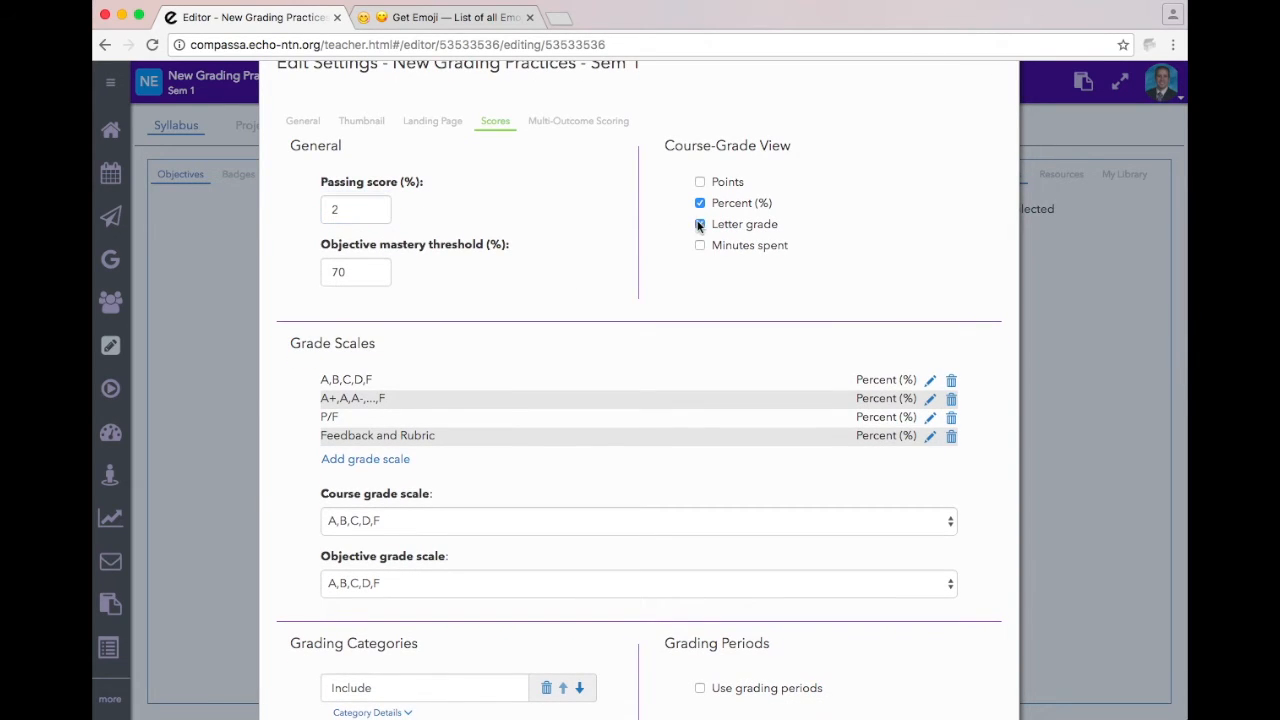
{"action": "scroll", "coordinate": [637, 294], "scroll_direction": "down", "scroll_amount": 3}
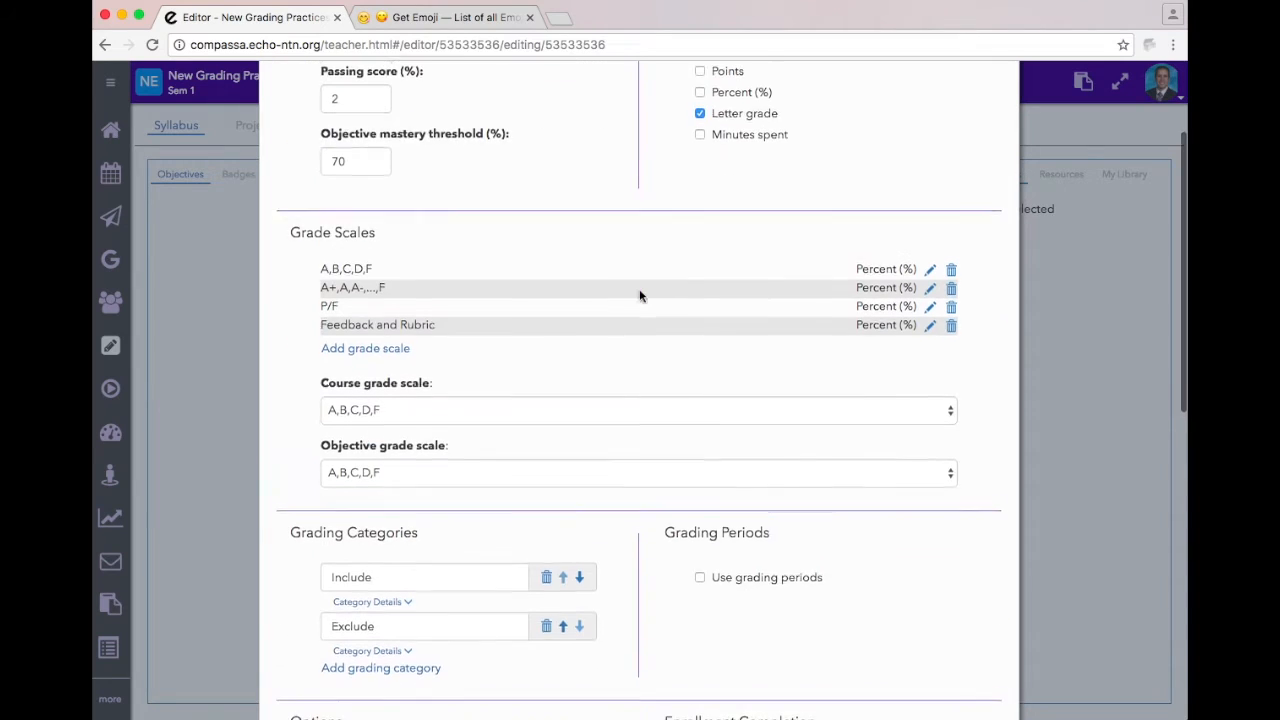
{"action": "left_click", "coordinate": [627, 378]}
{"action": "left_click", "coordinate": [595, 426]}
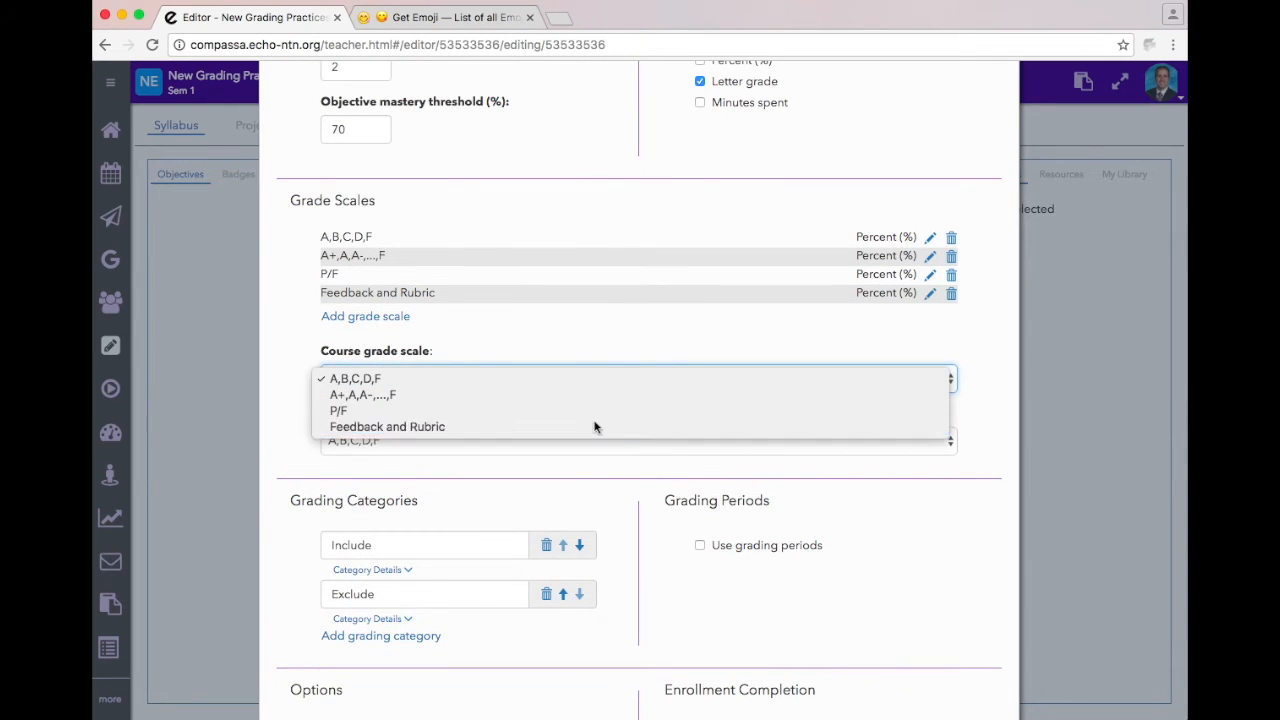
Step: Set the student score display to letter grade for both the Include and Exclude grading categories
{"action": "scroll", "coordinate": [637, 487], "scroll_direction": "down", "scroll_amount": 5}
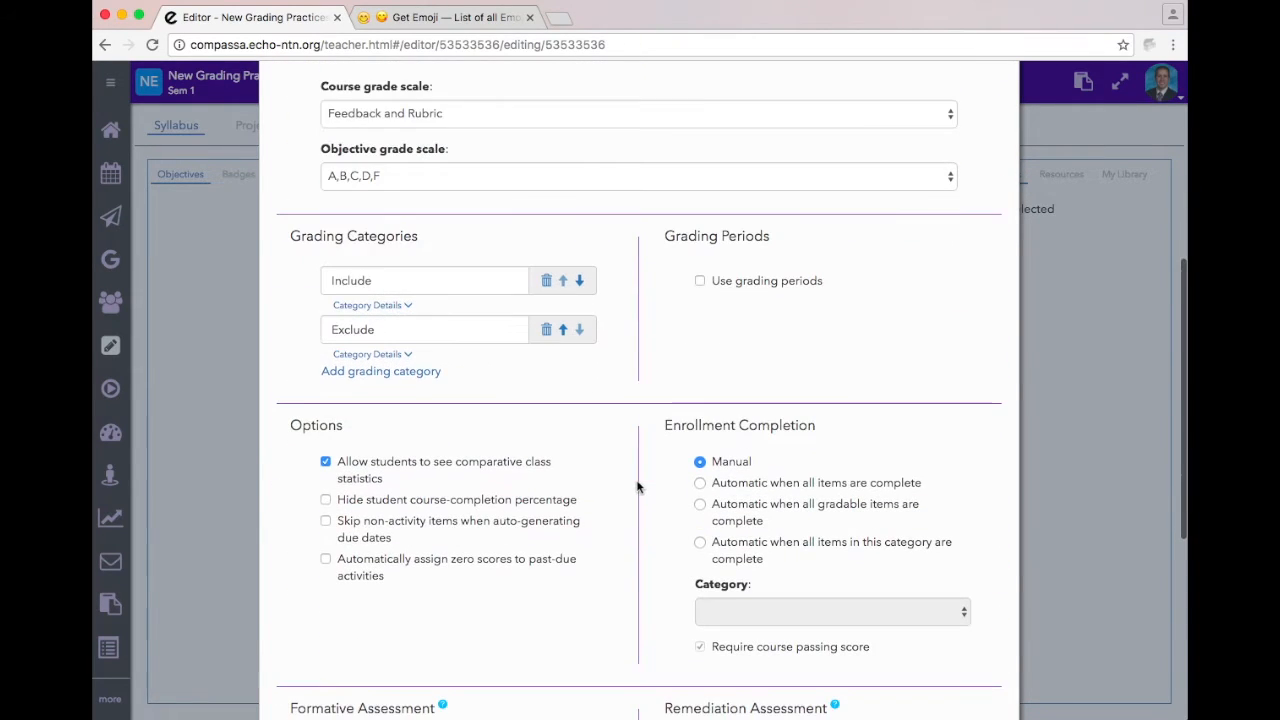
{"action": "left_click", "coordinate": [406, 308]}
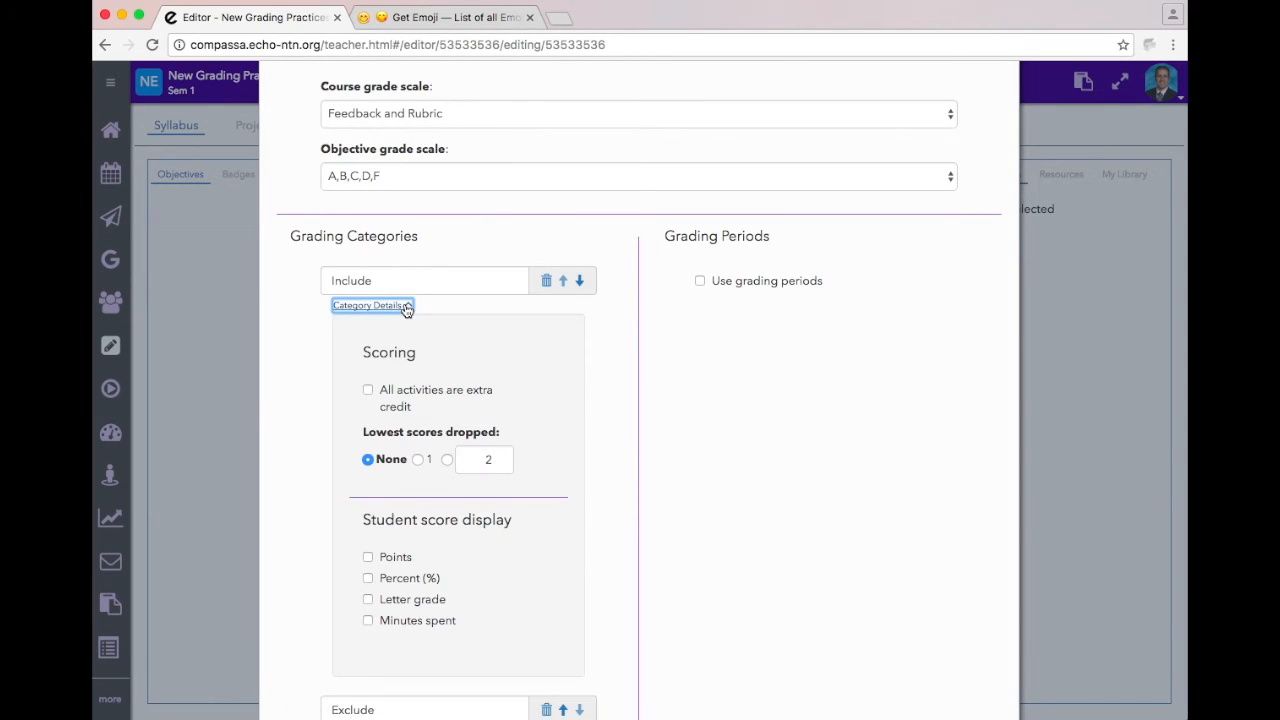
{"action": "scroll", "coordinate": [458, 369], "scroll_direction": "down", "scroll_amount": 2}
{"action": "left_click", "coordinate": [368, 490]}
{"action": "scroll", "coordinate": [421, 284], "scroll_direction": "down", "scroll_amount": 3}
{"action": "left_click", "coordinate": [392, 459]}
{"action": "scroll", "coordinate": [420, 466], "scroll_direction": "down", "scroll_amount": 5}
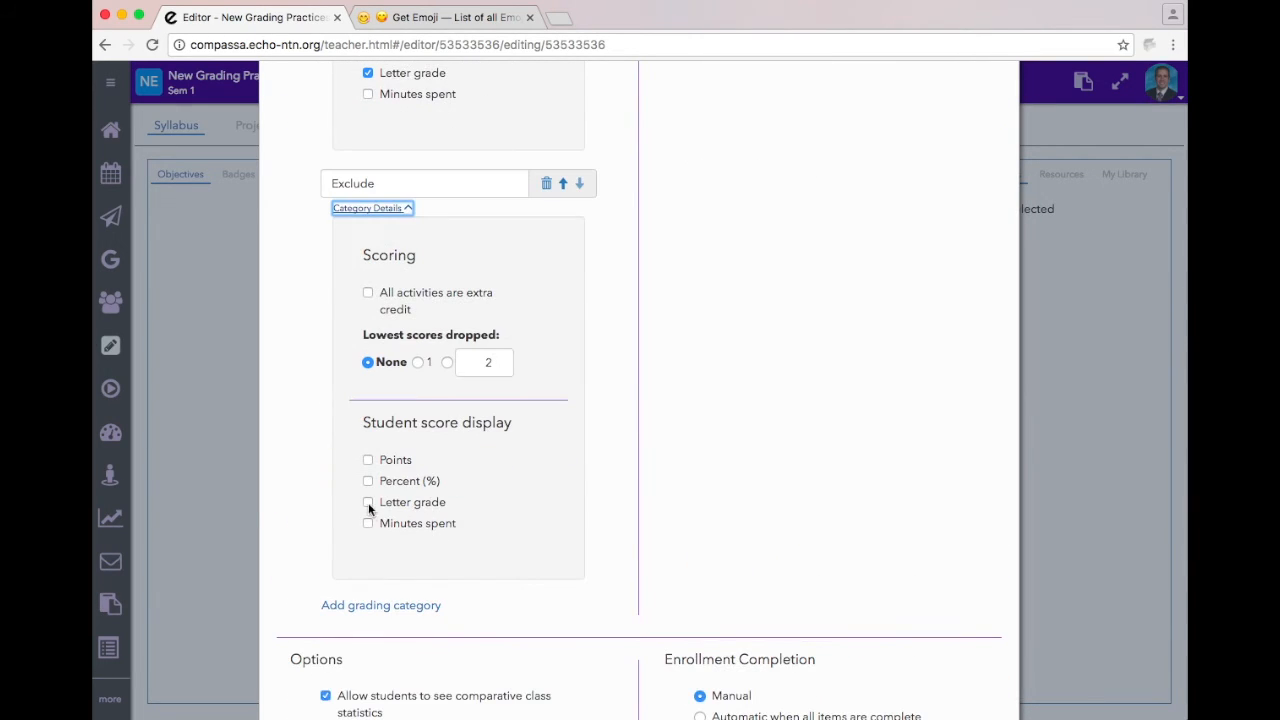
{"action": "left_click", "coordinate": [368, 502]}
Step: Rename the Include category as Grade and the Exclude category as Feedback, and save the course settings
{"action": "scroll", "coordinate": [415, 346], "scroll_direction": "up", "scroll_amount": 12}
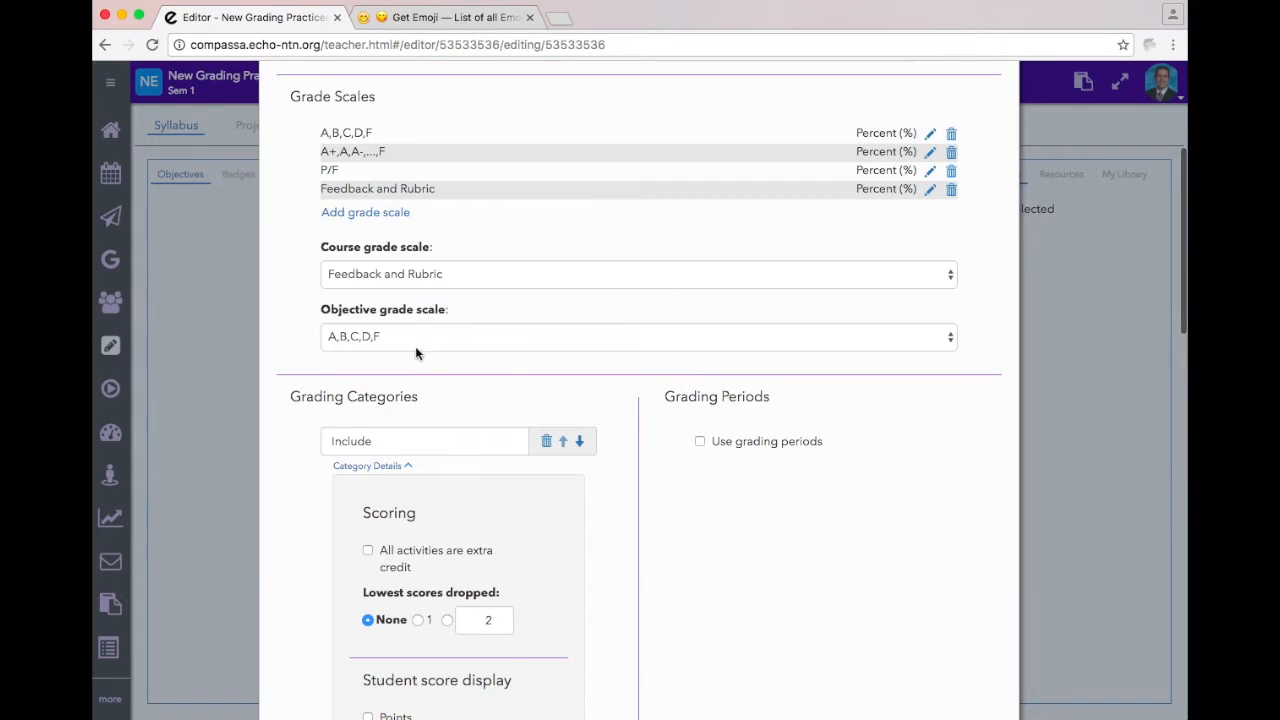
{"action": "double_click", "coordinate": [376, 444]}
{"action": "type", "text": "Grade"}
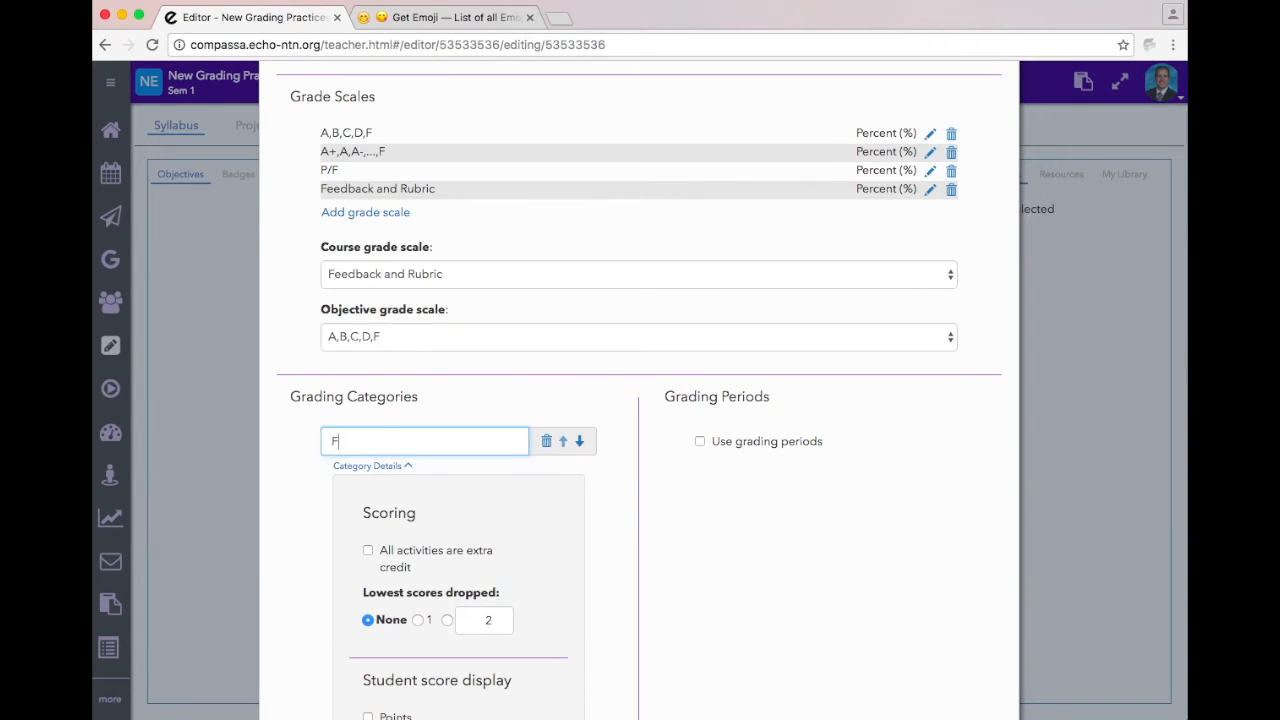
{"action": "scroll", "coordinate": [420, 444], "scroll_direction": "down", "scroll_amount": 3}
{"action": "scroll", "coordinate": [369, 225], "scroll_direction": "down", "scroll_amount": 10}
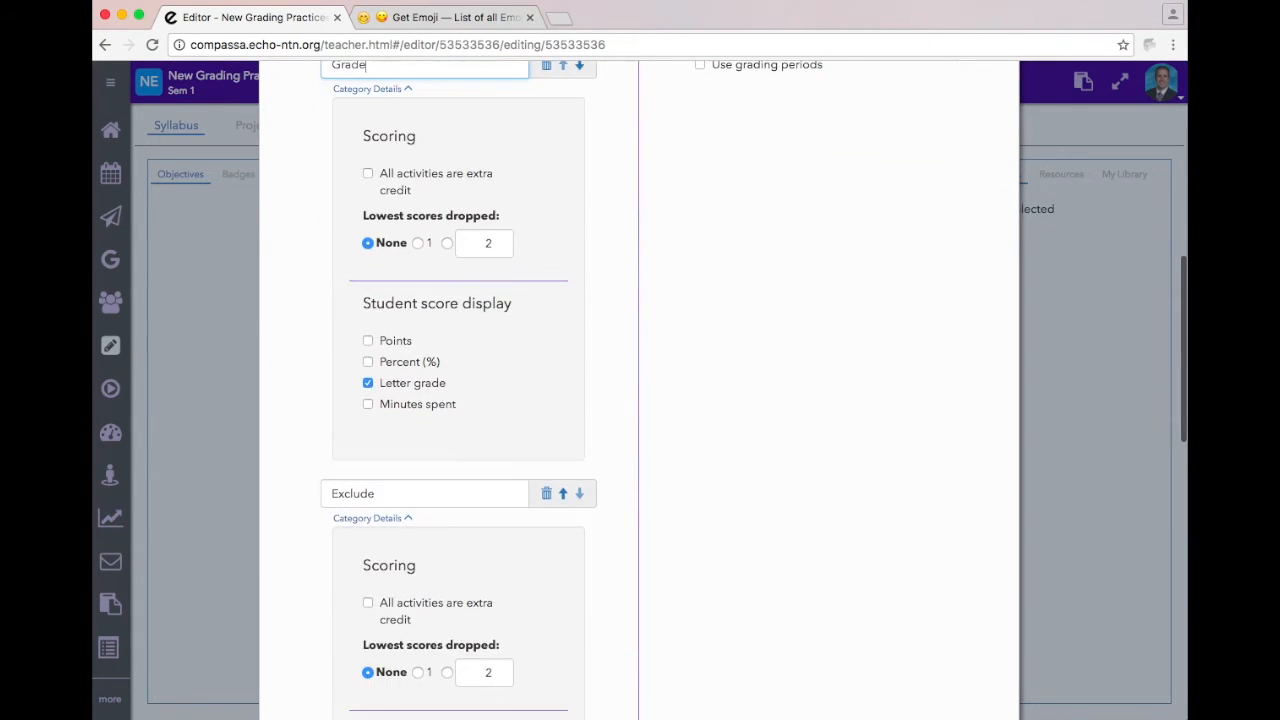
{"action": "double_click", "coordinate": [369, 225]}
{"action": "type", "text": "Feedback"}
{"action": "scroll", "coordinate": [633, 304], "scroll_direction": "down", "scroll_amount": 10}
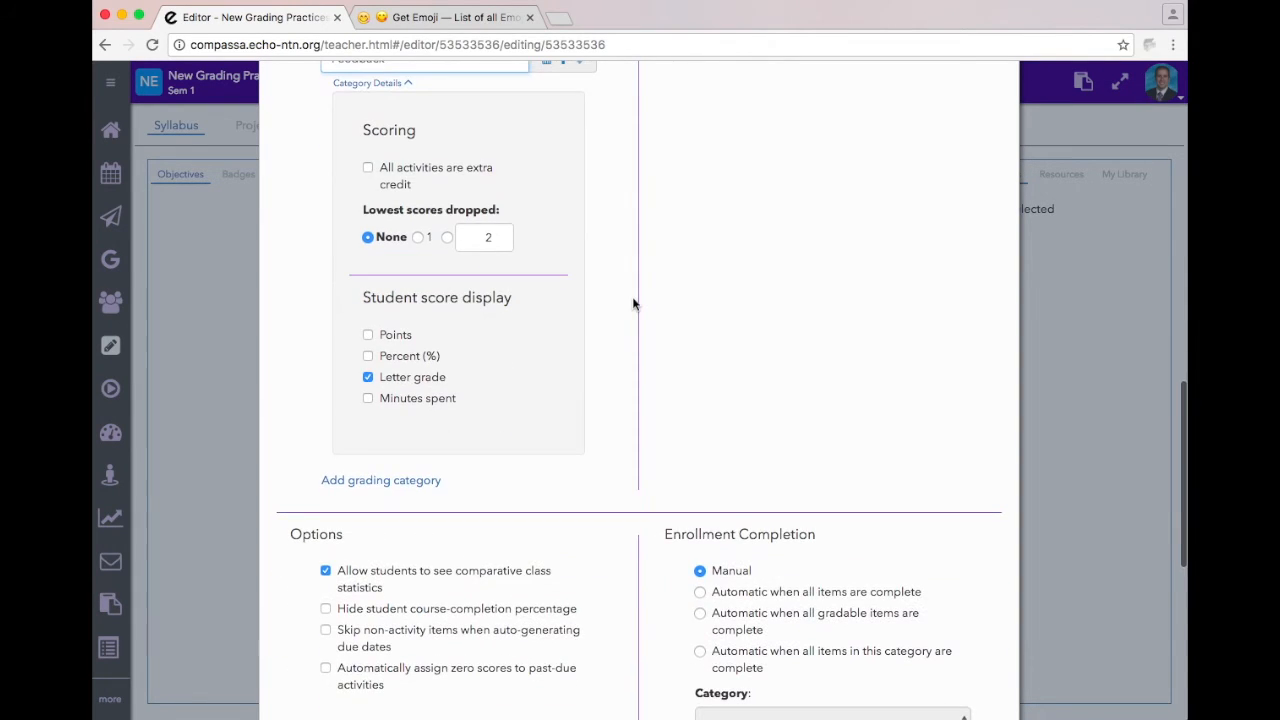
{"action": "left_click", "coordinate": [966, 651]}
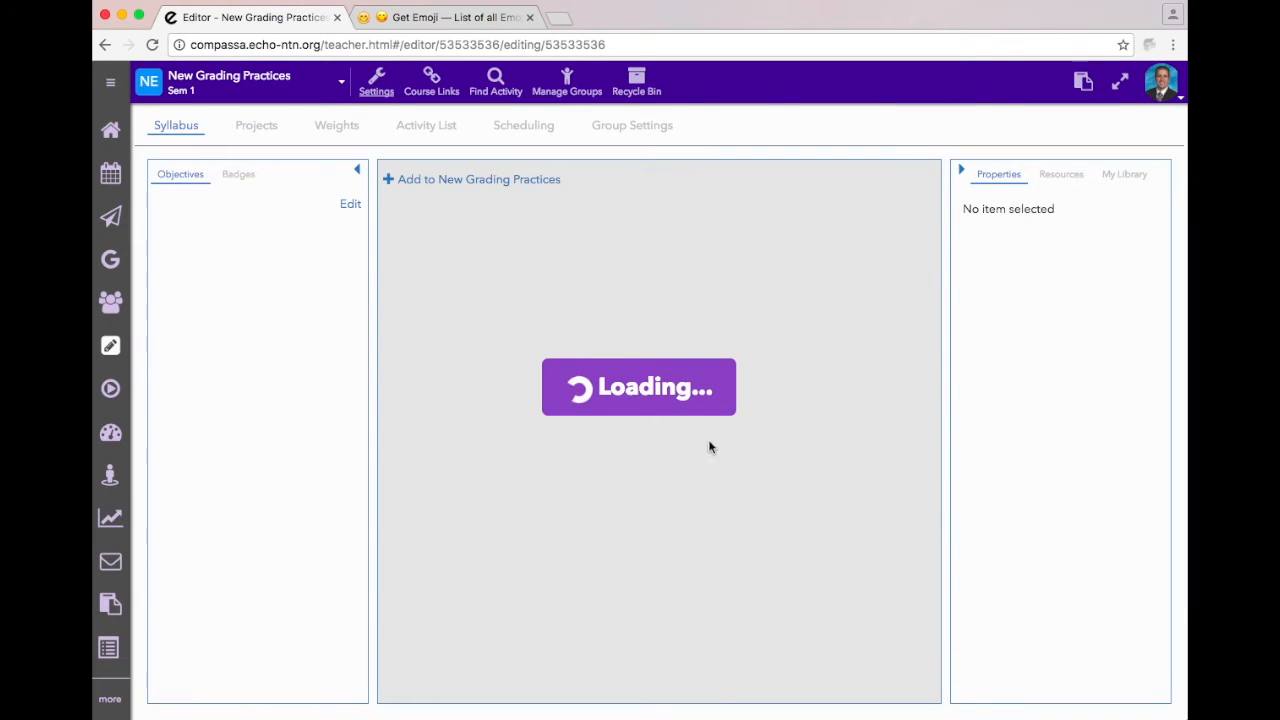
Step: Add a Task or Submission activity to New Grading Practices with the title "For Feedback"
{"action": "left_click", "coordinate": [488, 181]}
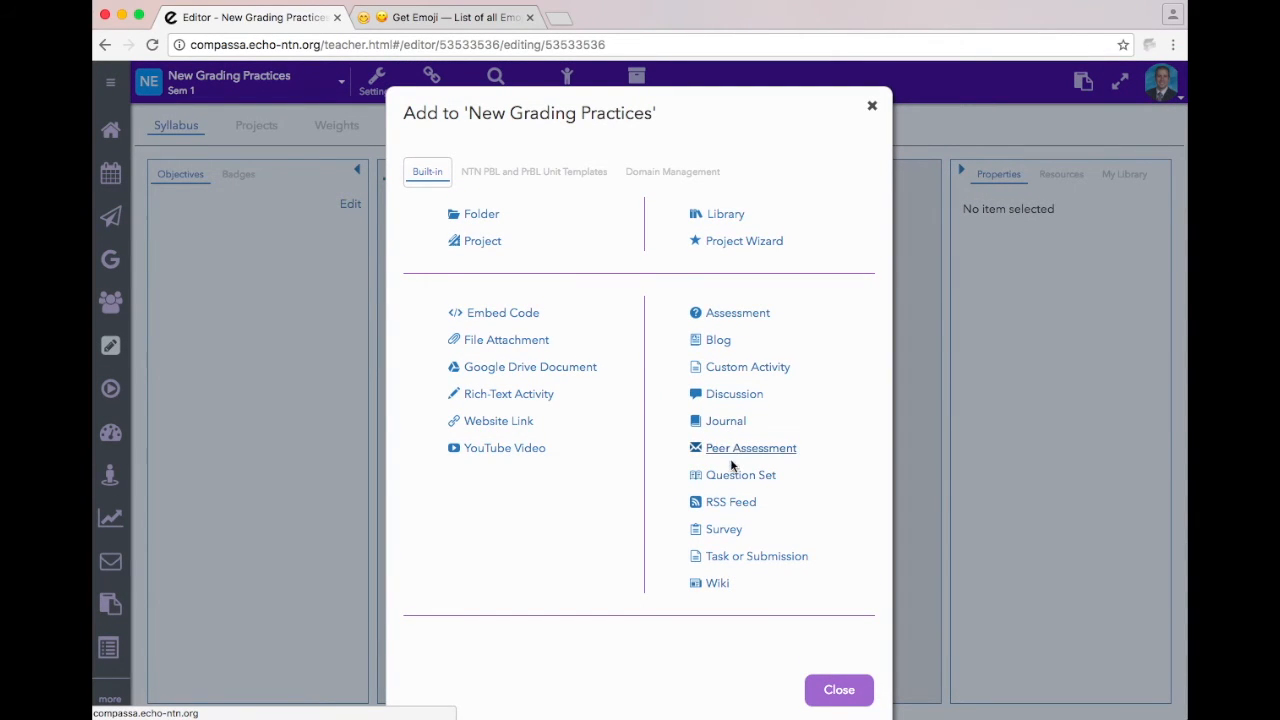
{"action": "left_click", "coordinate": [728, 558]}
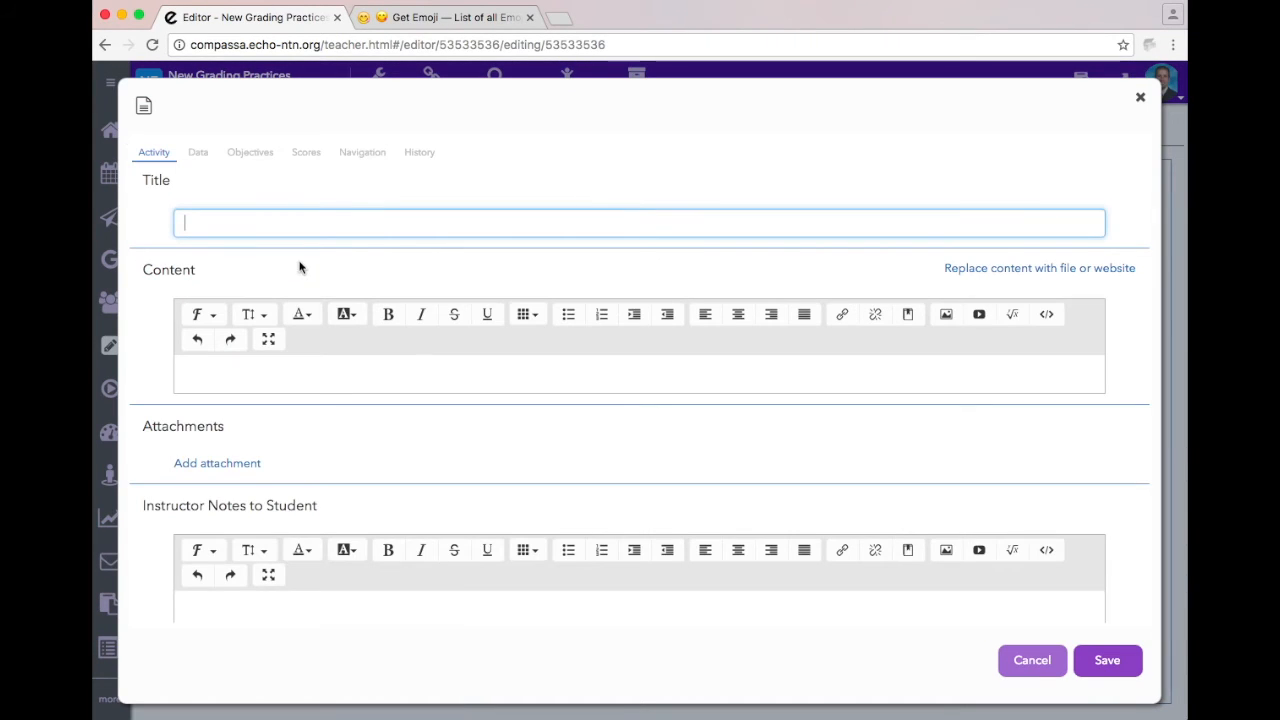
{"action": "type", "text": "For Feedback"}
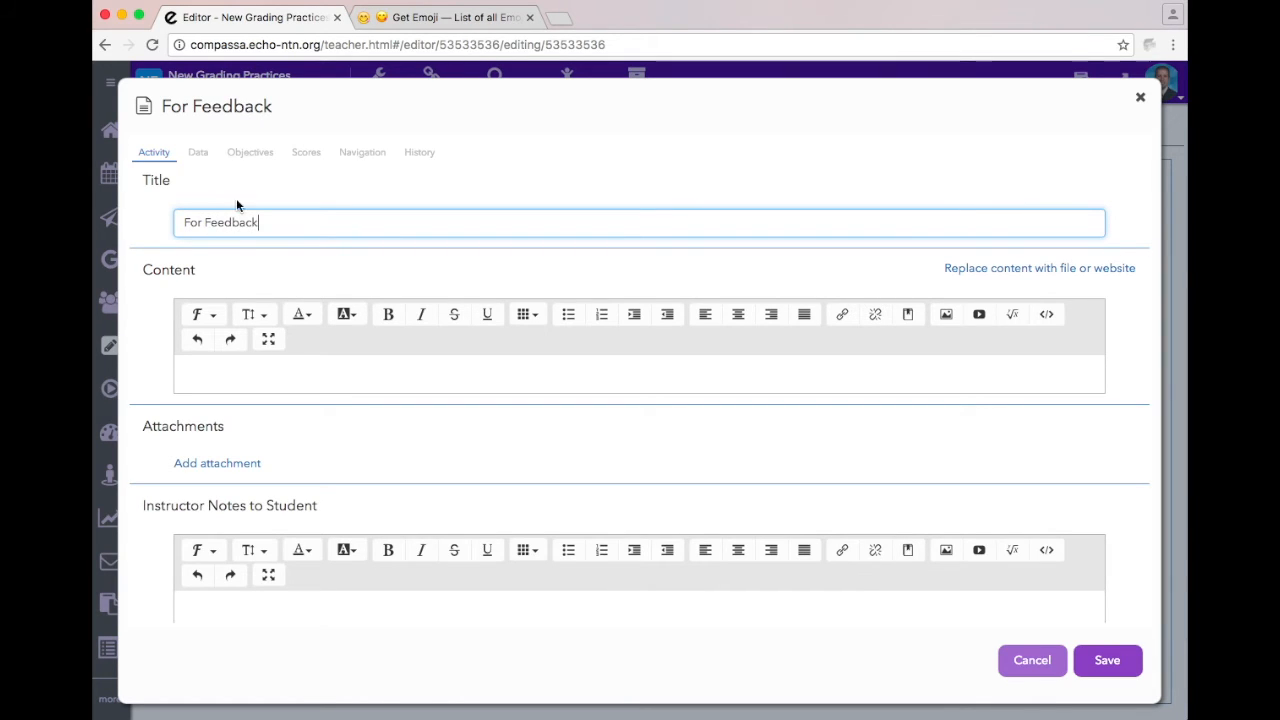
Step: Assign the gradable For Feedback activity to the Feedback category in its scoring settings
{"action": "left_click", "coordinate": [305, 155]}
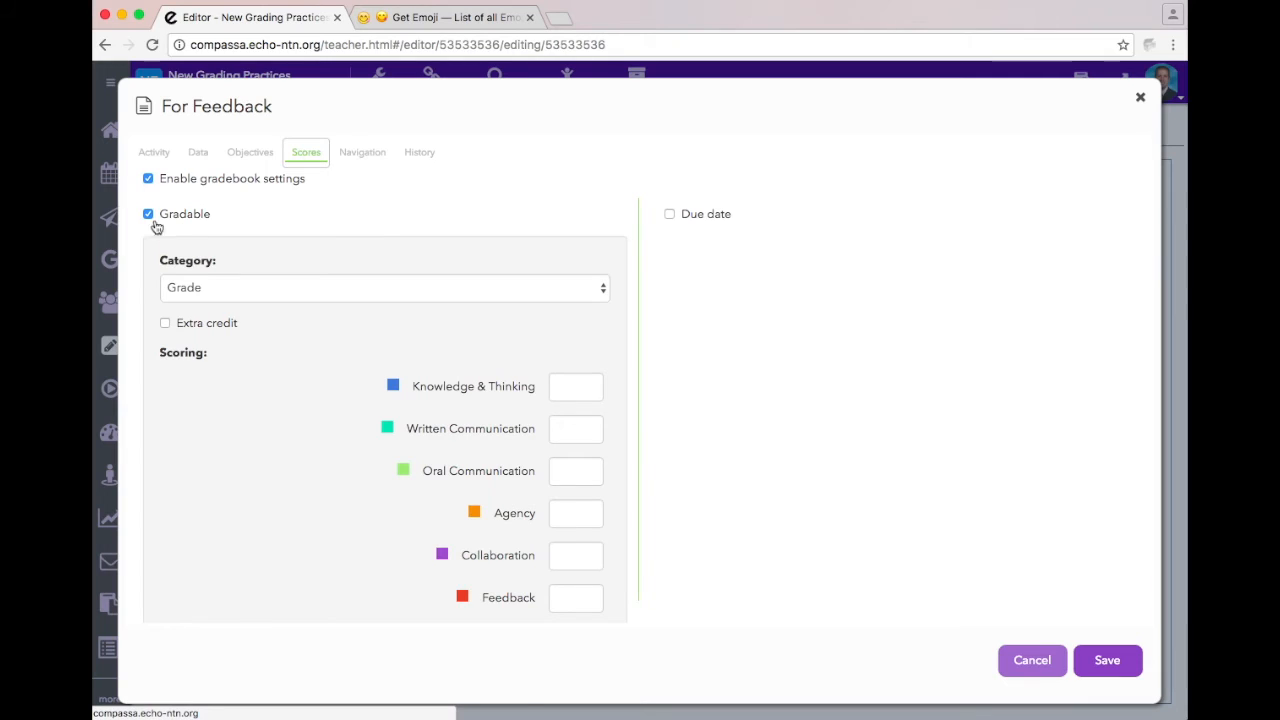
{"action": "left_click", "coordinate": [190, 287]}
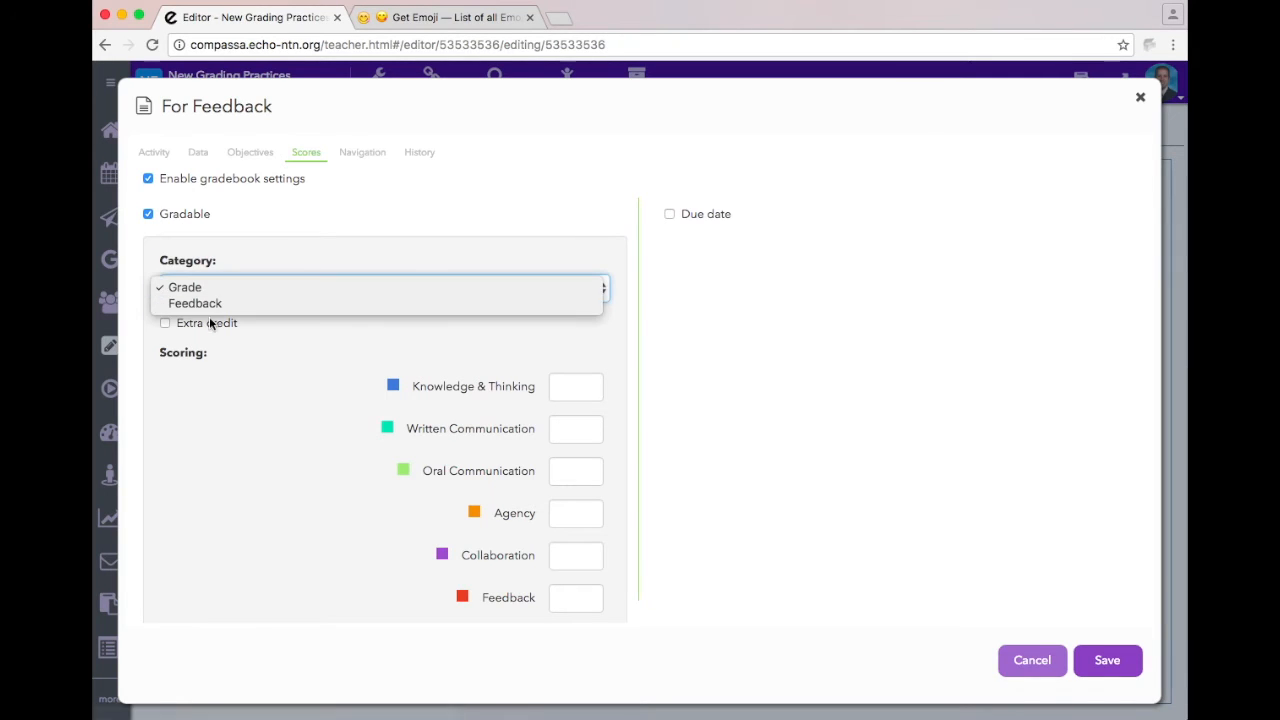
{"action": "left_click", "coordinate": [206, 308]}
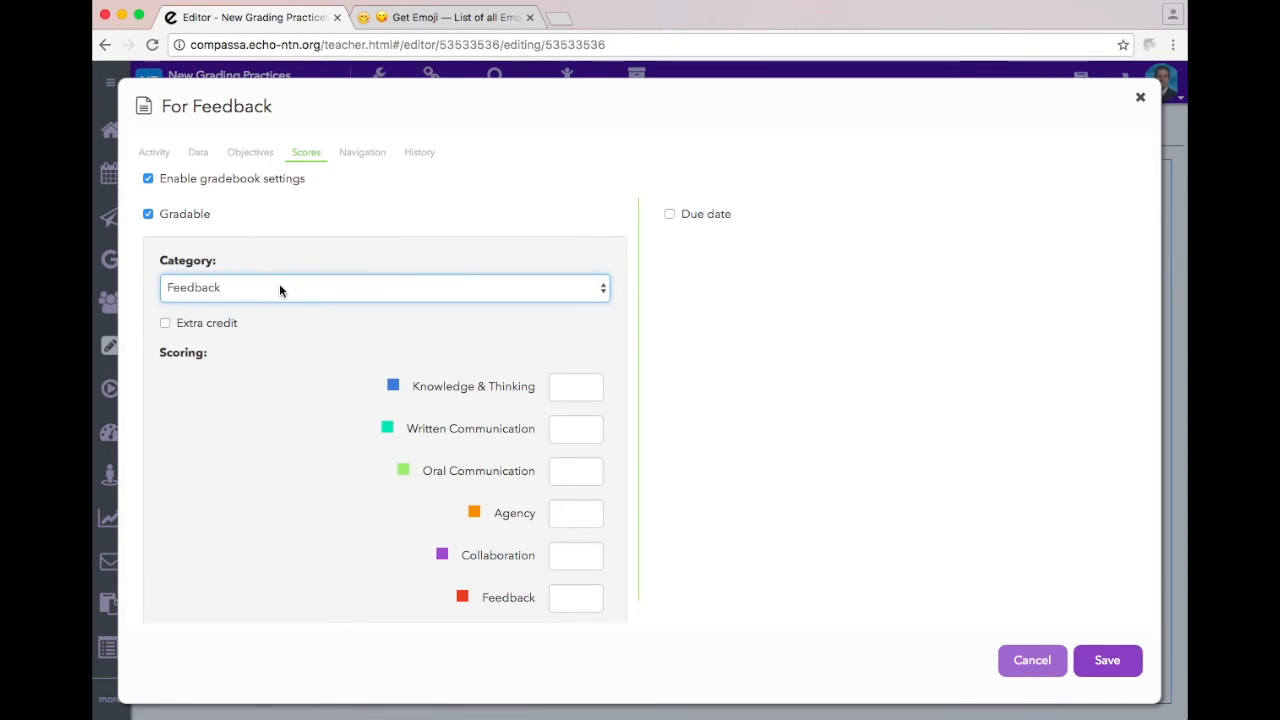
Step: Set the For Feedback activity's Feedback scoring to 100 points and its student dropbox to Notes only
{"action": "scroll", "coordinate": [280, 288], "scroll_direction": "down", "scroll_amount": 1}
{"action": "scroll", "coordinate": [283, 345], "scroll_direction": "down", "scroll_amount": 2}
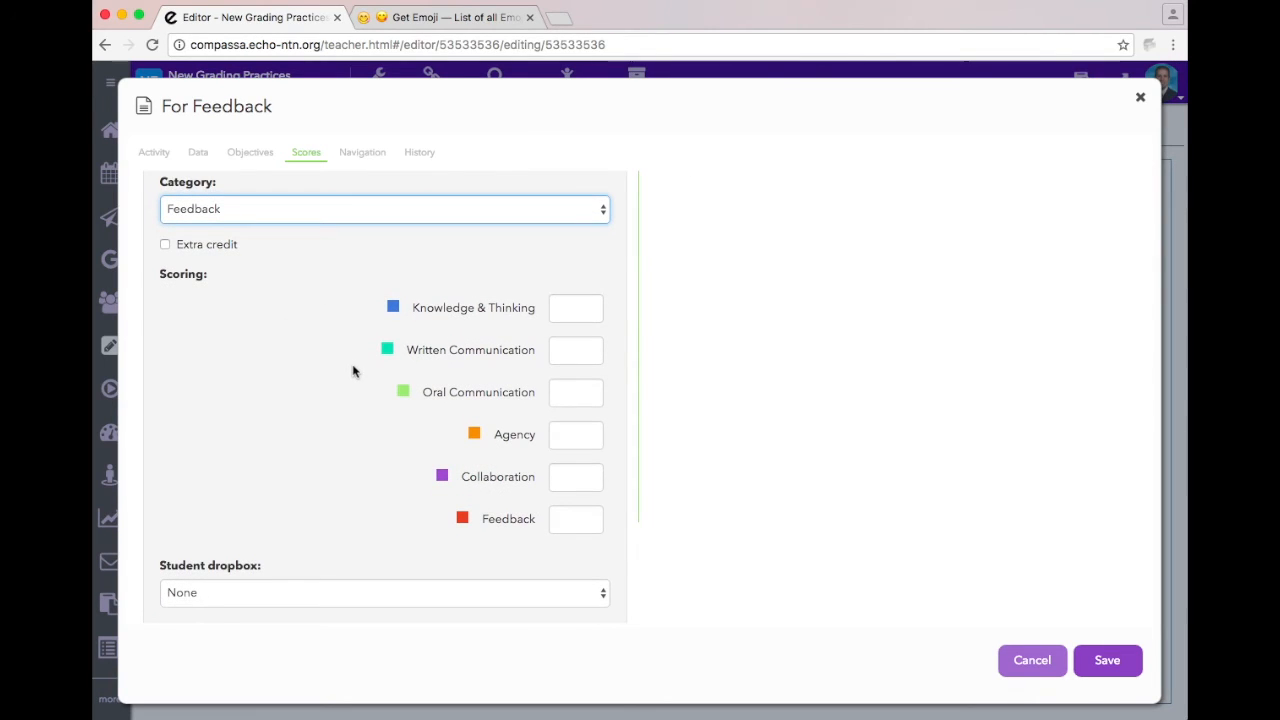
{"action": "scroll", "coordinate": [351, 366], "scroll_direction": "down", "scroll_amount": 1}
{"action": "left_click", "coordinate": [566, 481]}
{"action": "type", "text": "100"}
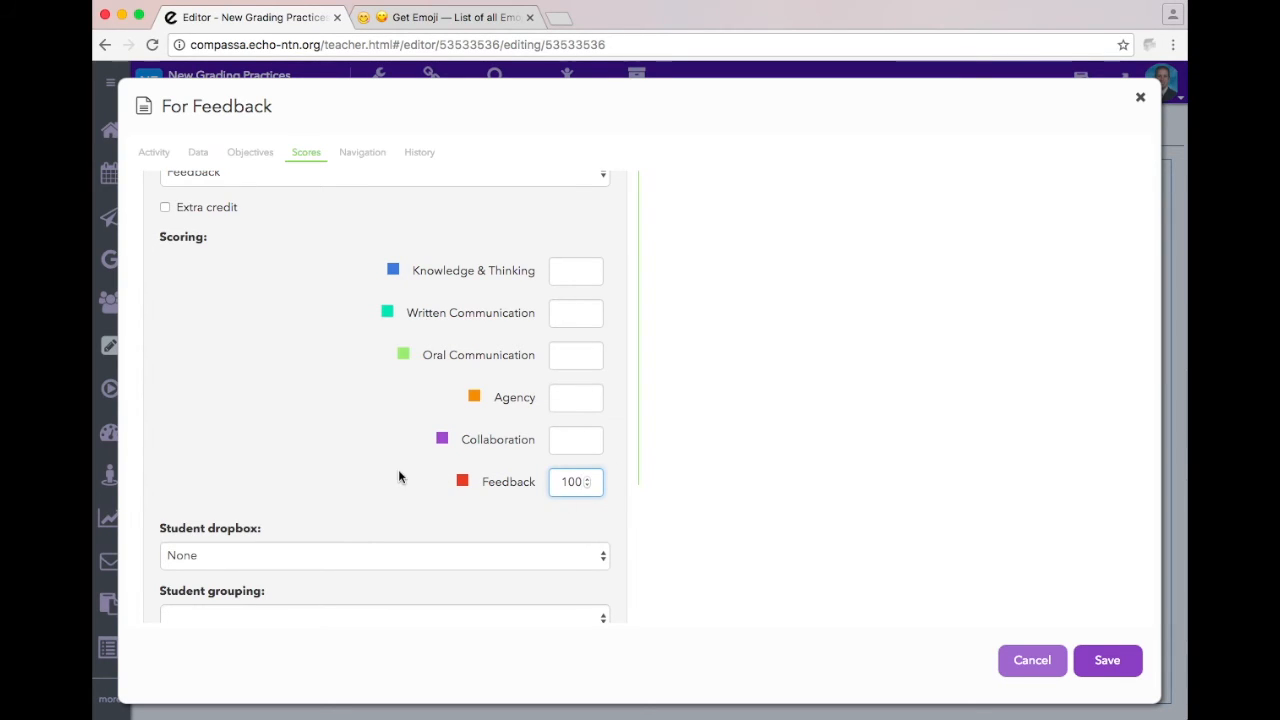
{"action": "scroll", "coordinate": [398, 469], "scroll_direction": "down", "scroll_amount": 3}
{"action": "left_click", "coordinate": [425, 438]}
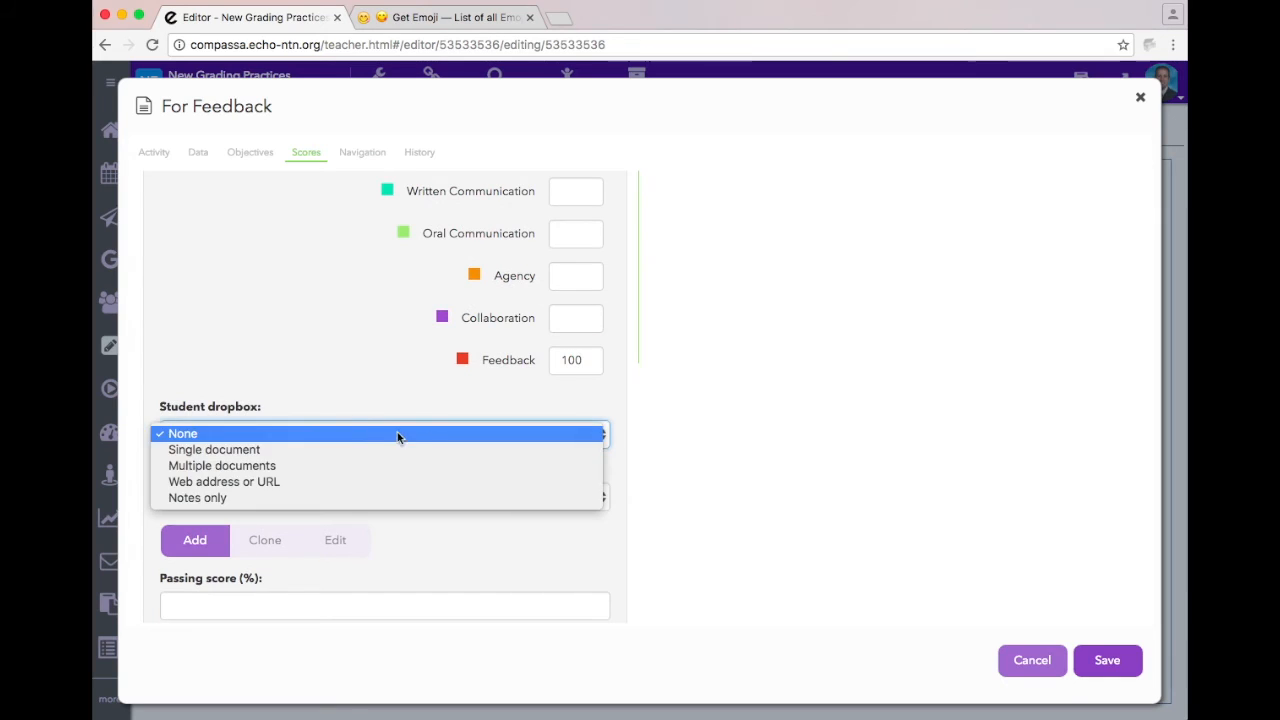
{"action": "left_click", "coordinate": [289, 496]}
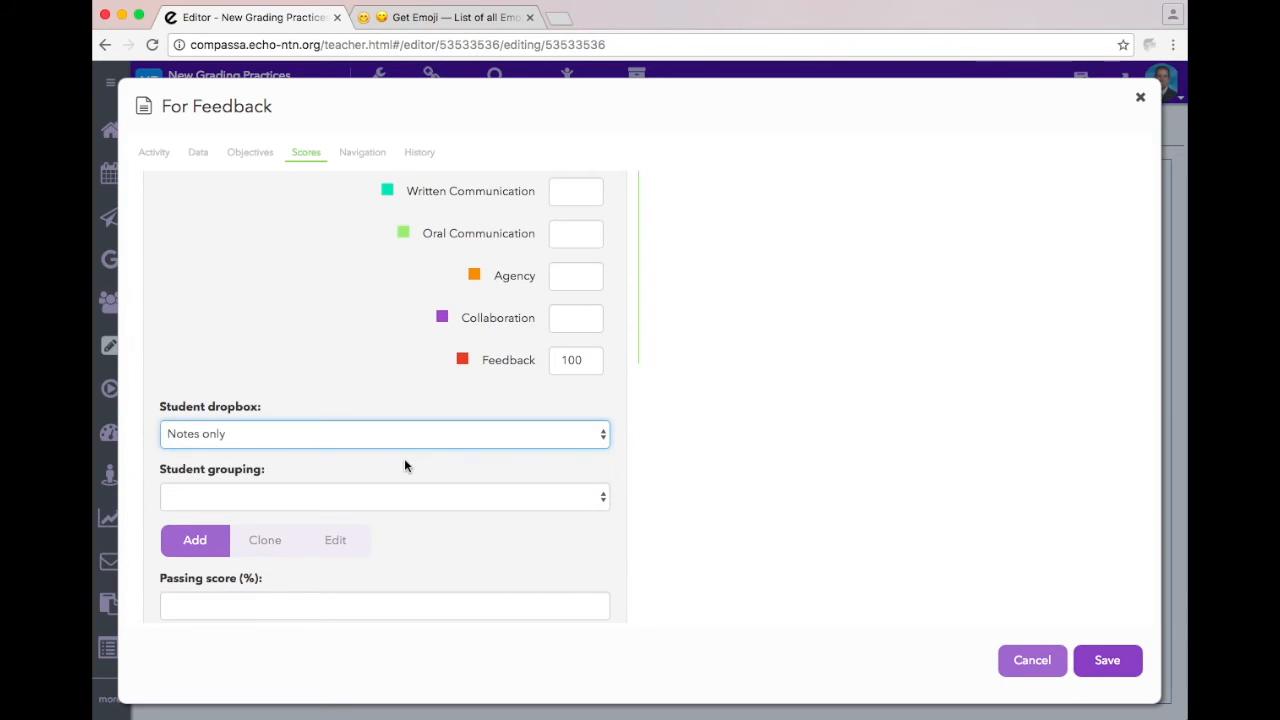
Step: Exclude the For Feedback activity from the final grade and save it
{"action": "scroll", "coordinate": [404, 462], "scroll_direction": "down", "scroll_amount": 5}
{"action": "scroll", "coordinate": [404, 460], "scroll_direction": "down", "scroll_amount": 2}
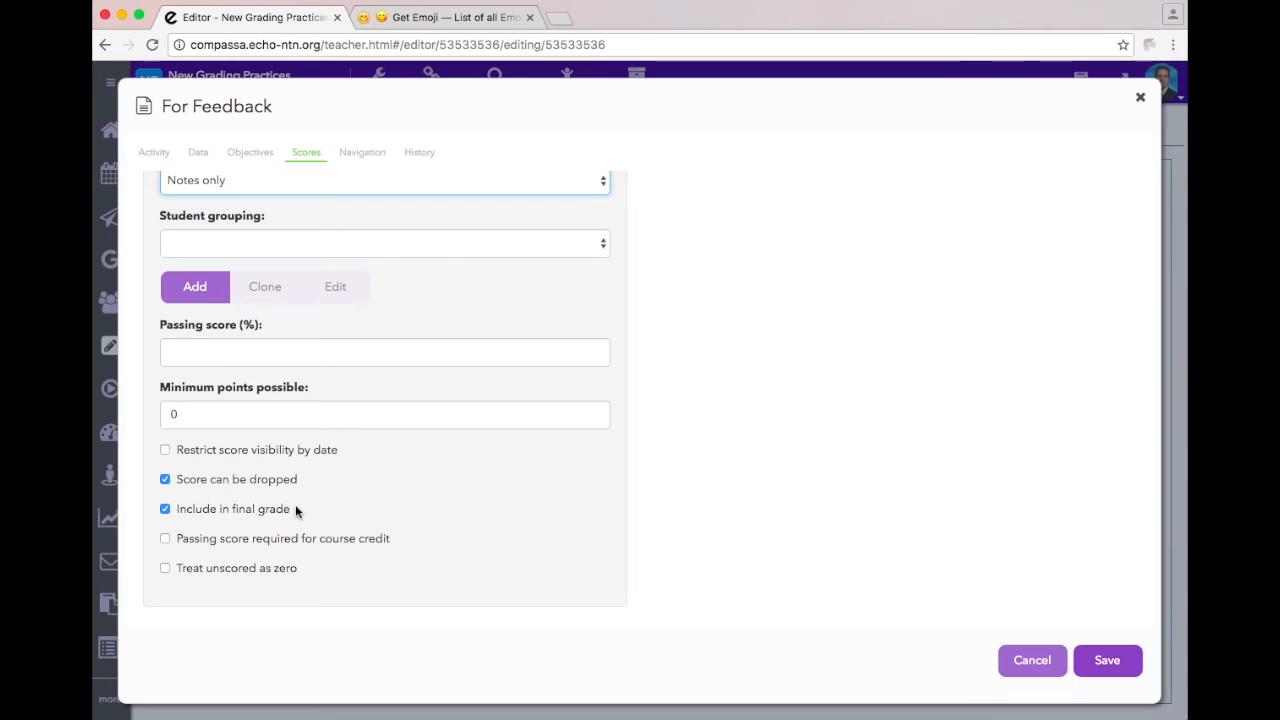
{"action": "left_click", "coordinate": [165, 509]}
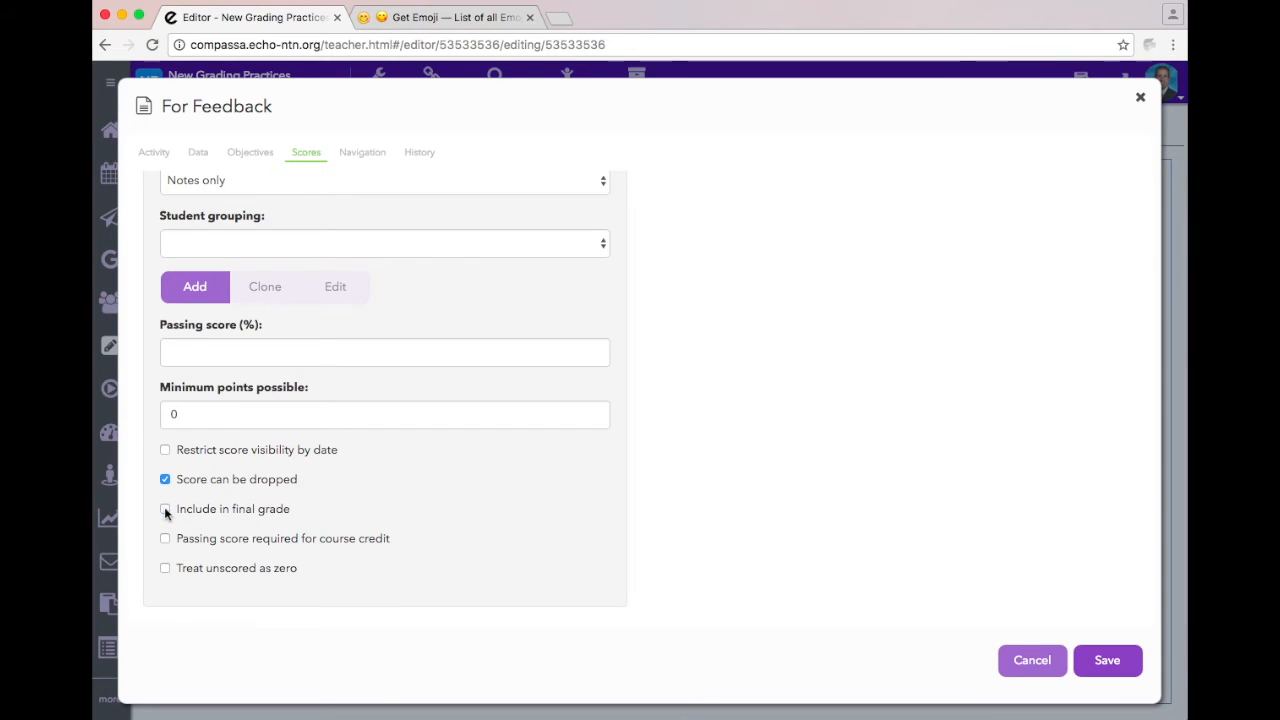
{"action": "key", "text": "Return"}
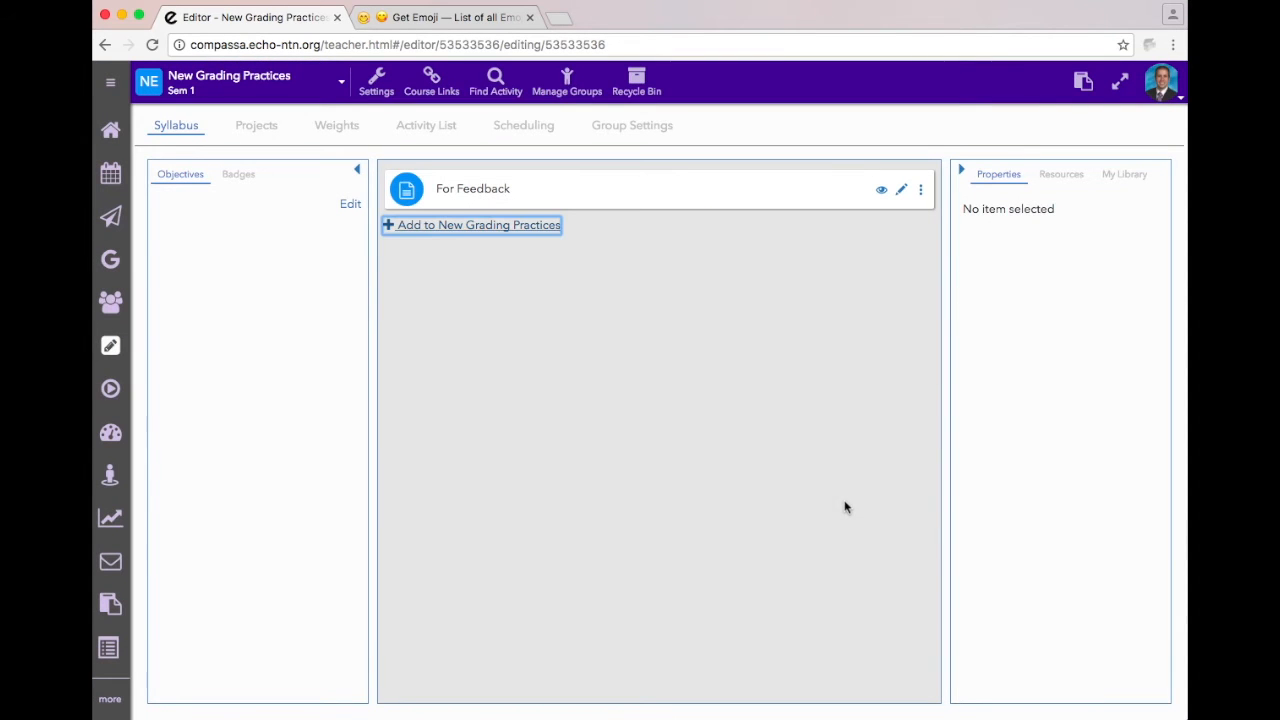
Step: Add a Task or Submission activity to New Grading Practices with the title "For Grade"
{"action": "left_click", "coordinate": [468, 229]}
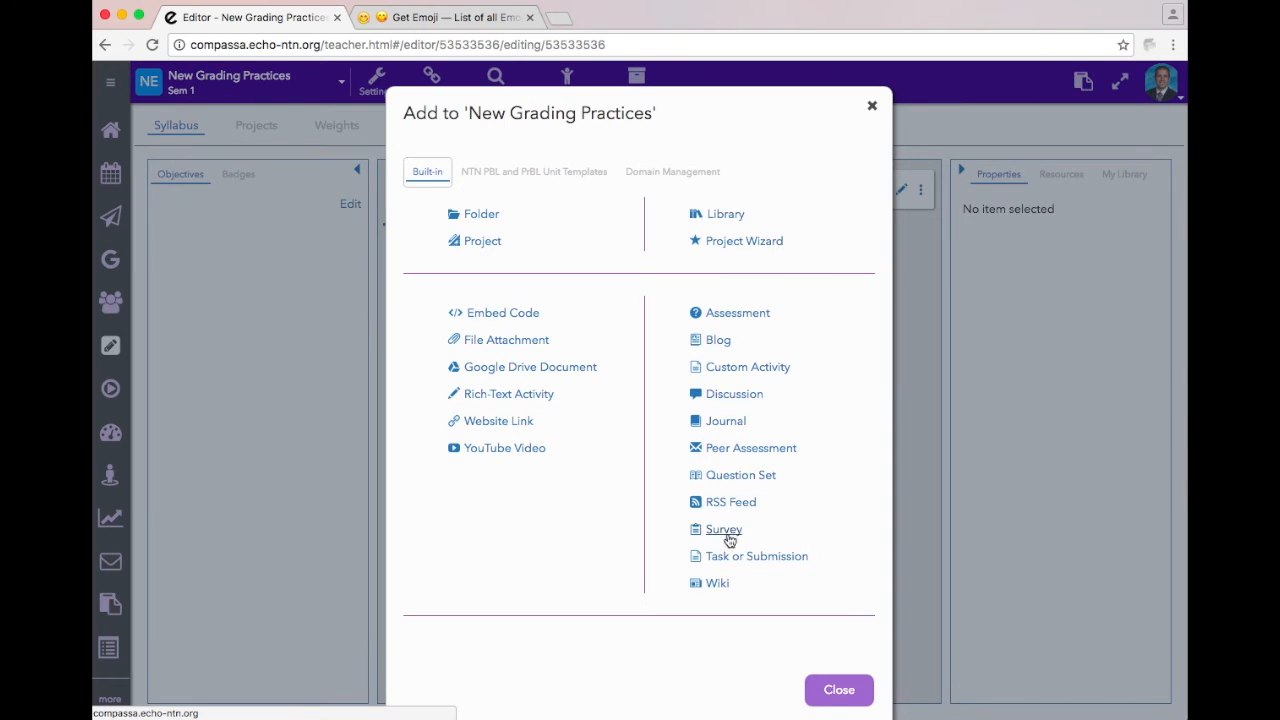
{"action": "left_click", "coordinate": [728, 558]}
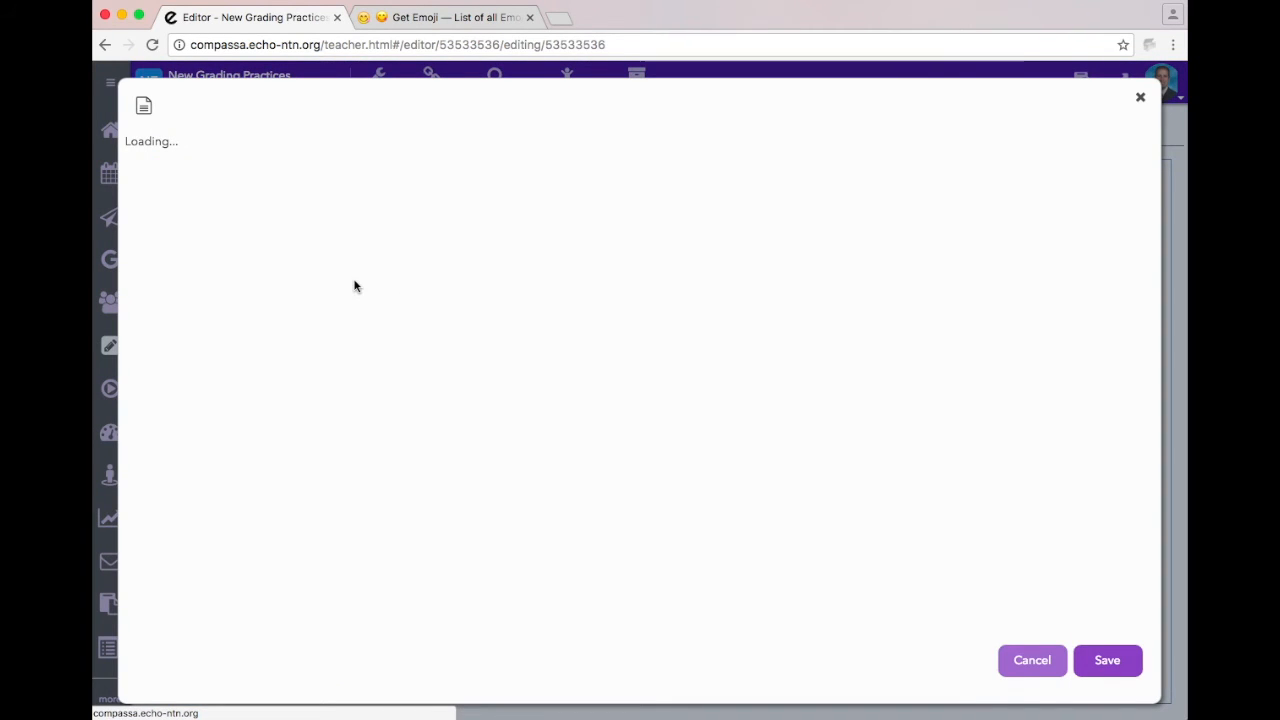
{"action": "type", "text": "For Grade"}
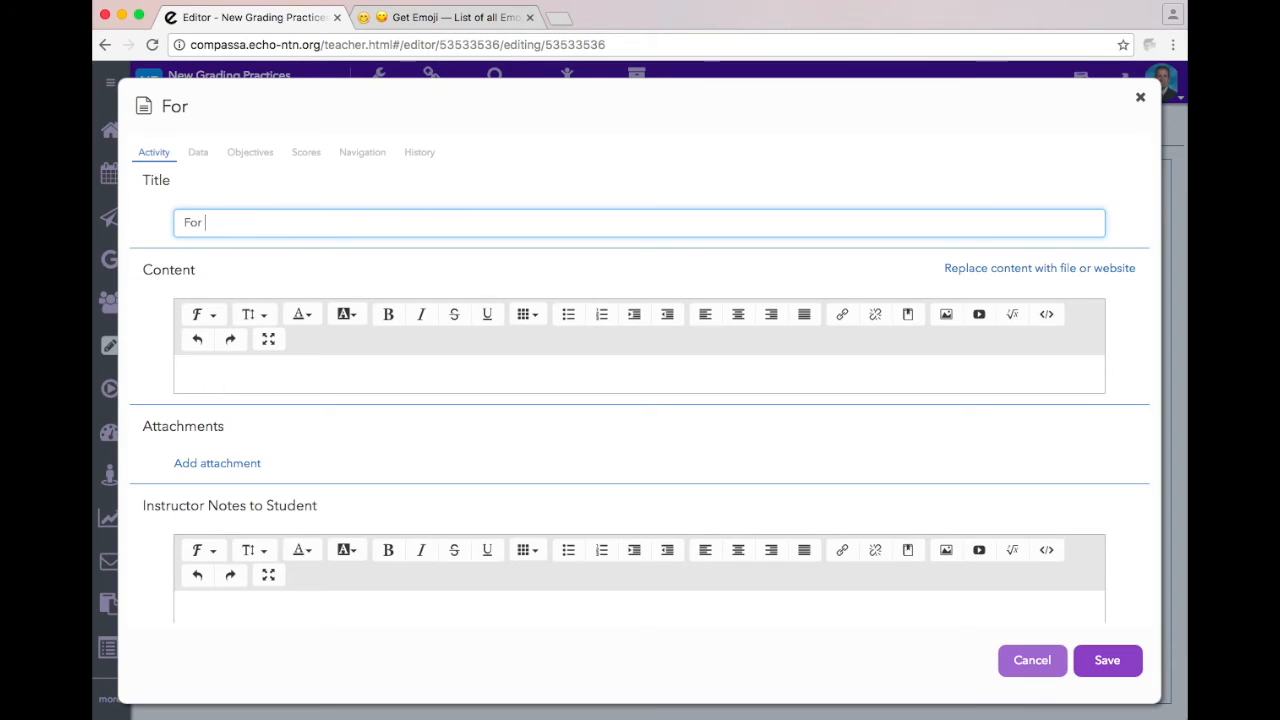
Step: Set the For Grade activity's scoring to 4 points each for Knowledge & Thinking, Oral Communication and Agency
{"action": "left_click", "coordinate": [317, 160]}
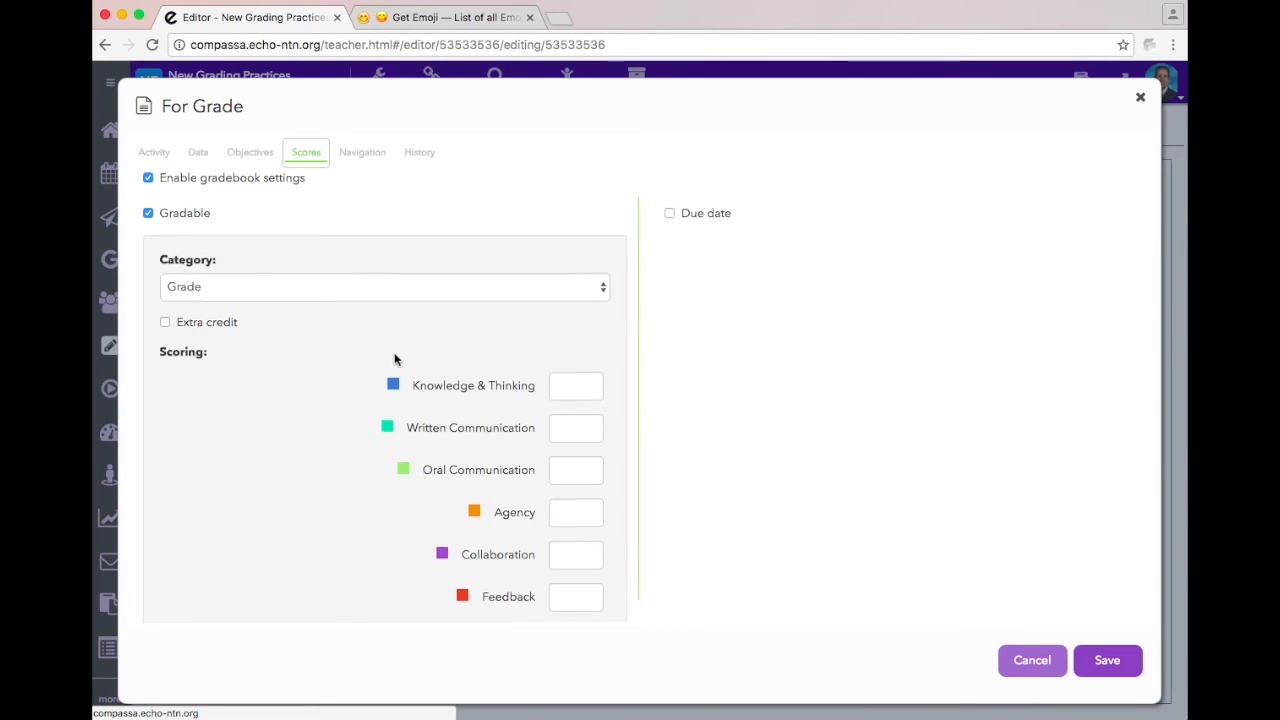
{"action": "scroll", "coordinate": [394, 357], "scroll_direction": "down", "scroll_amount": 2}
{"action": "left_click", "coordinate": [574, 317]}
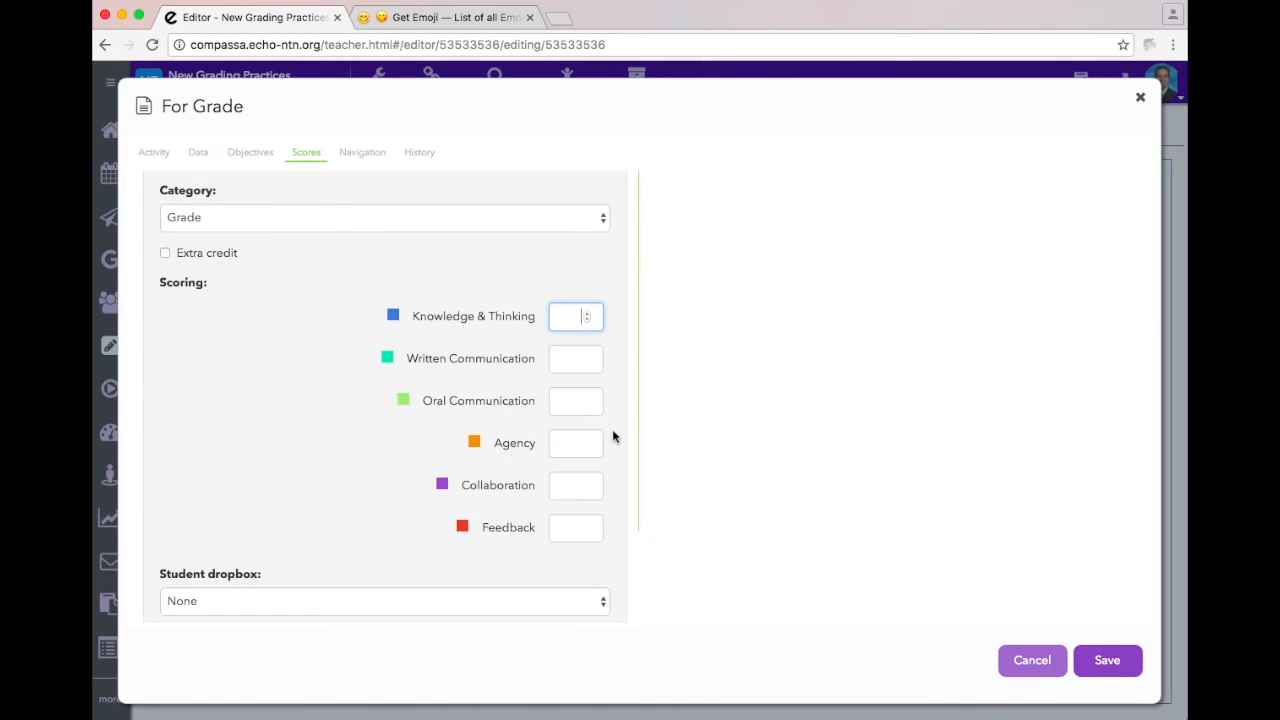
{"action": "left_click", "coordinate": [576, 400]}
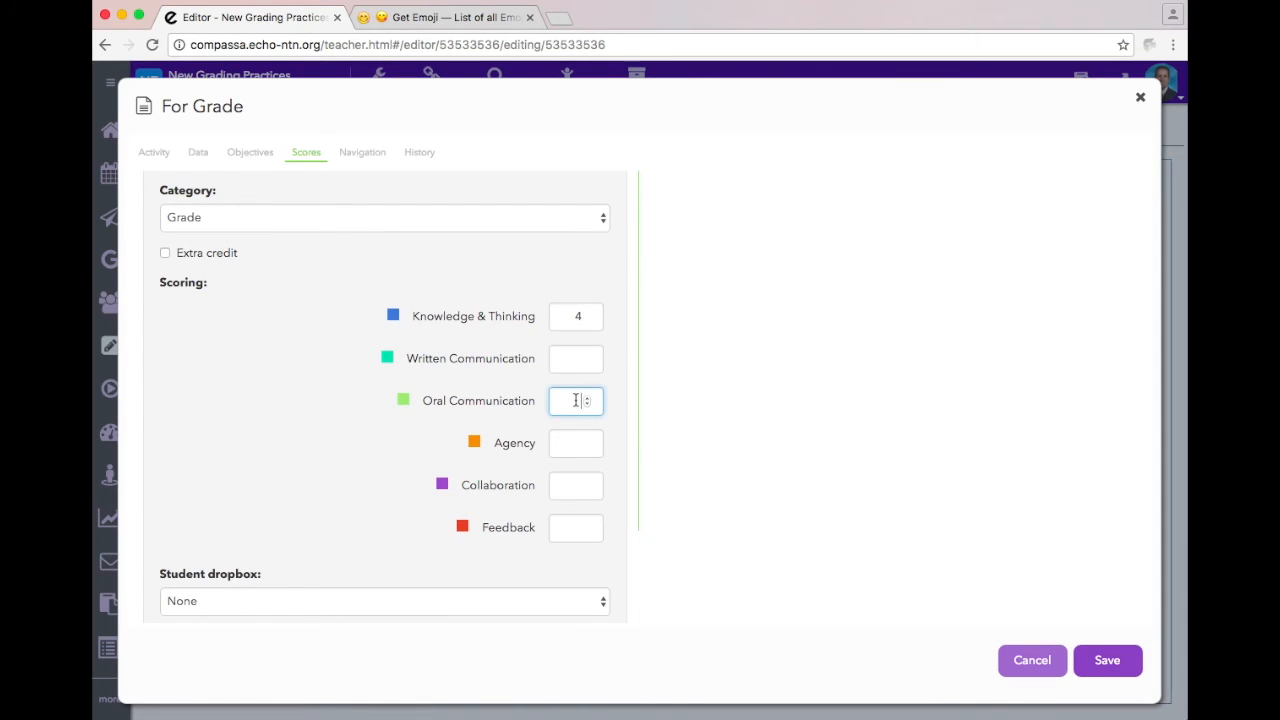
{"action": "left_click", "coordinate": [582, 442]}
{"action": "type", "text": "4"}
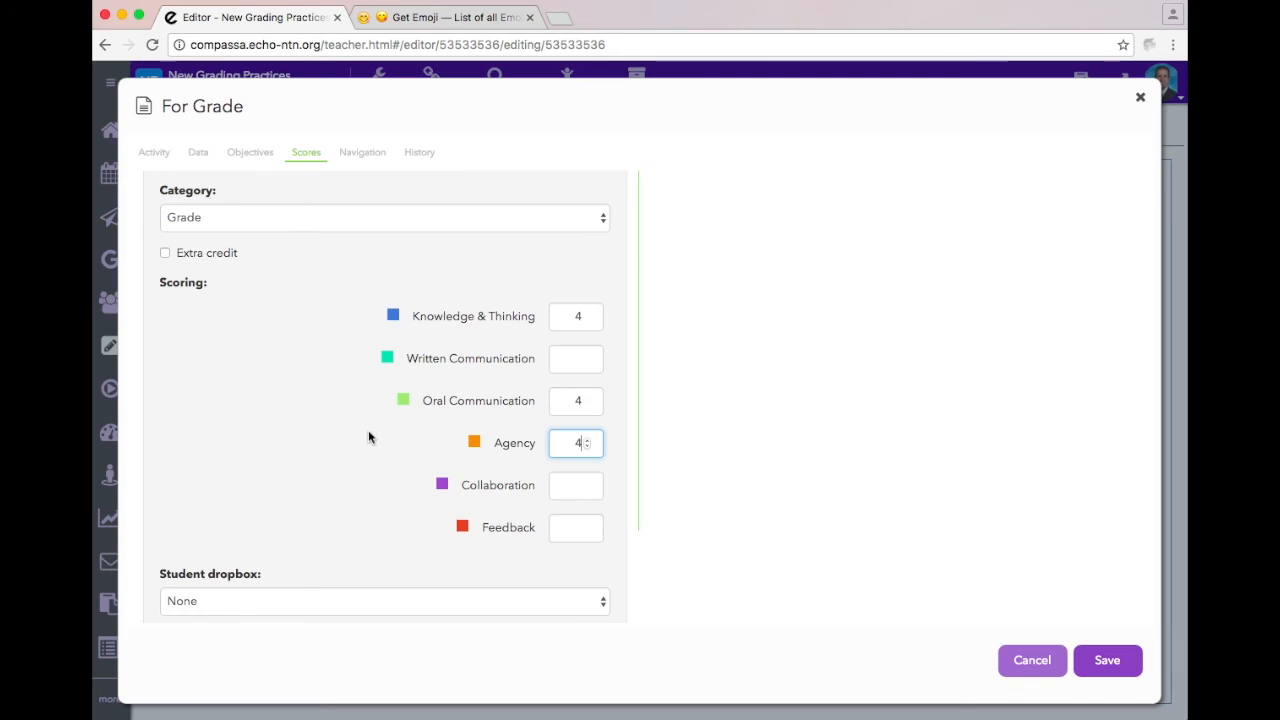
Step: Set the For Grade activity's student dropbox to Notes only and review its final grade options
{"action": "scroll", "coordinate": [368, 437], "scroll_direction": "down", "scroll_amount": 3}
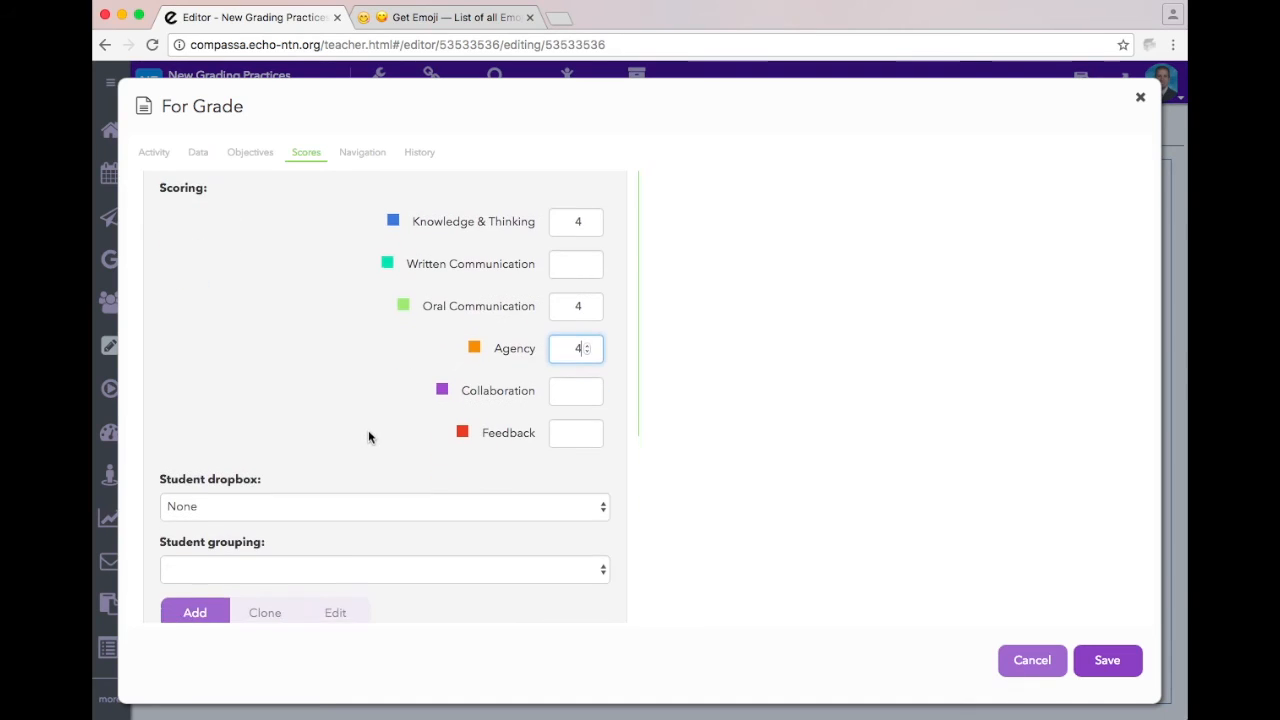
{"action": "left_click", "coordinate": [340, 506]}
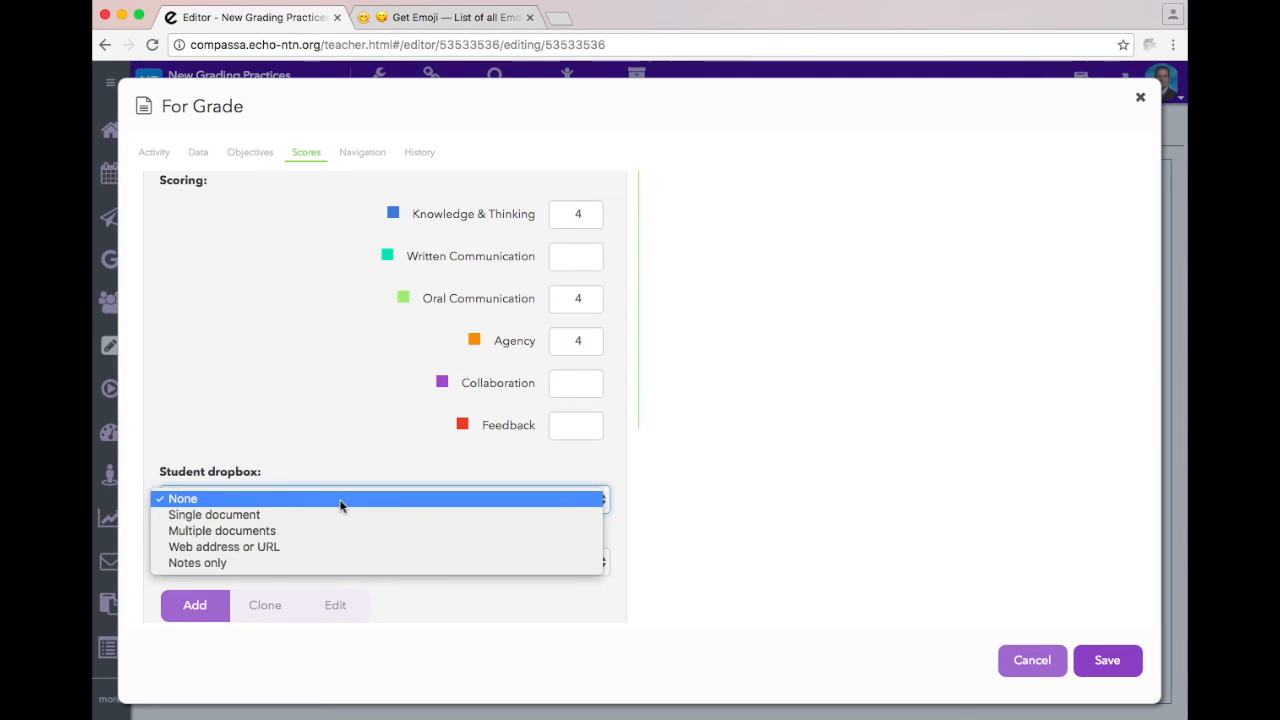
{"action": "left_click", "coordinate": [247, 563]}
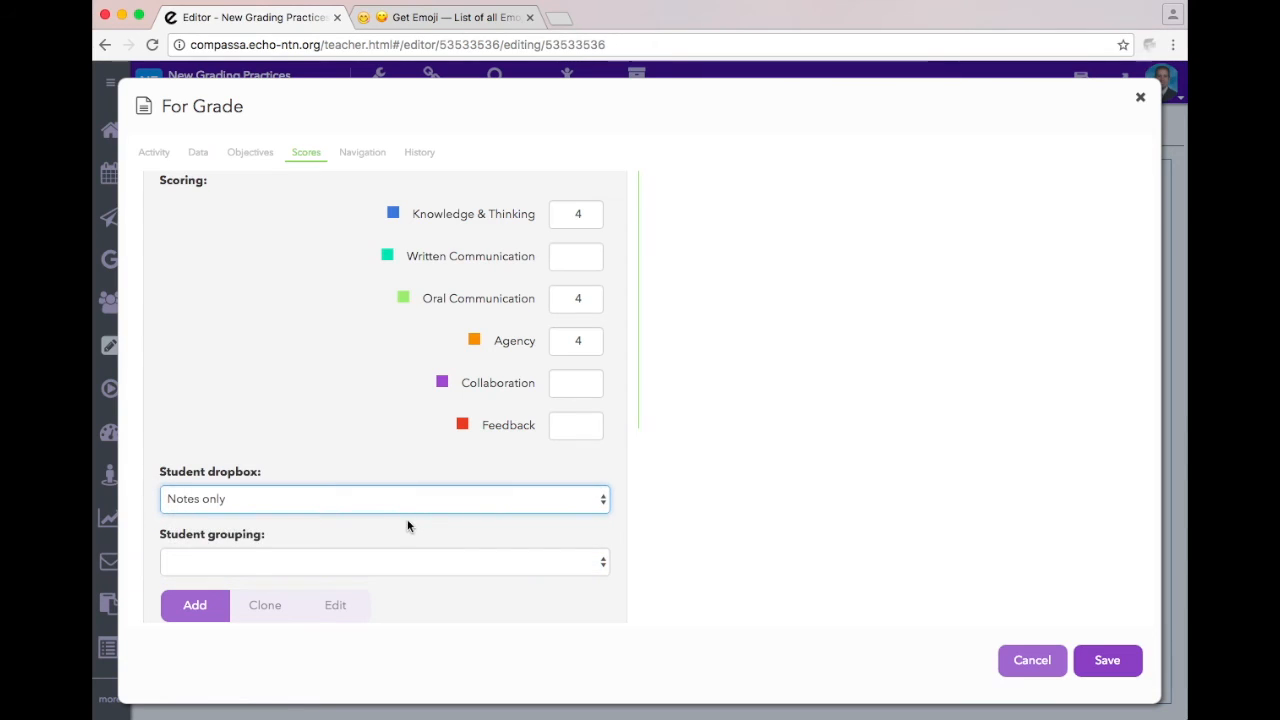
{"action": "scroll", "coordinate": [407, 520], "scroll_direction": "down", "scroll_amount": 2}
{"action": "scroll", "coordinate": [407, 520], "scroll_direction": "down", "scroll_amount": 4}
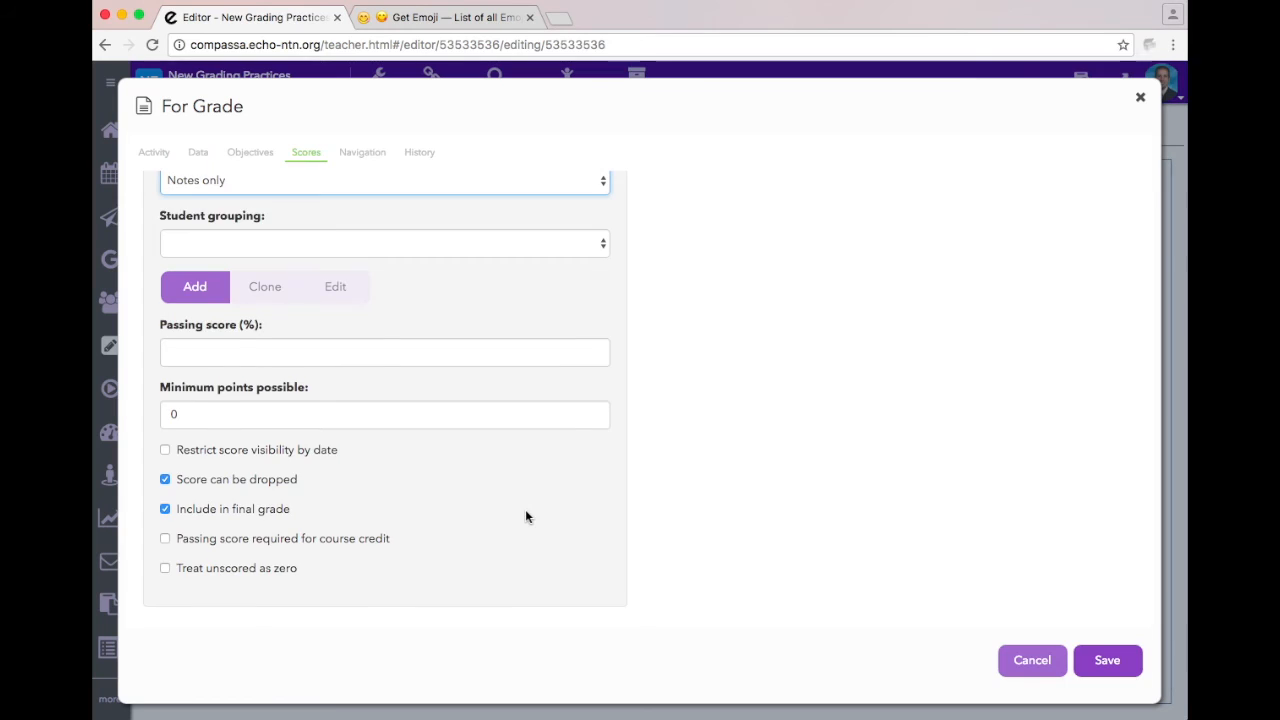
Step: Add 100 Feedback points to the For Grade activity's scoring and save the activity
{"action": "scroll", "coordinate": [526, 516], "scroll_direction": "up", "scroll_amount": 8}
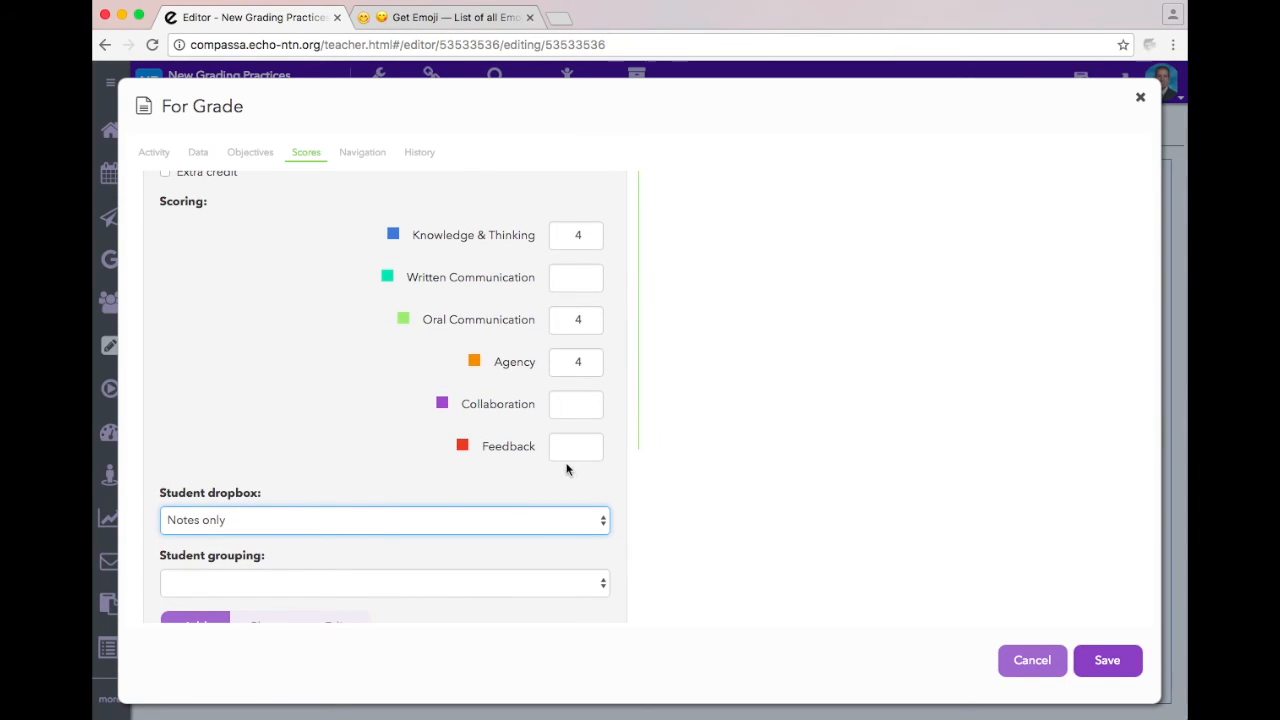
{"action": "left_click", "coordinate": [564, 450]}
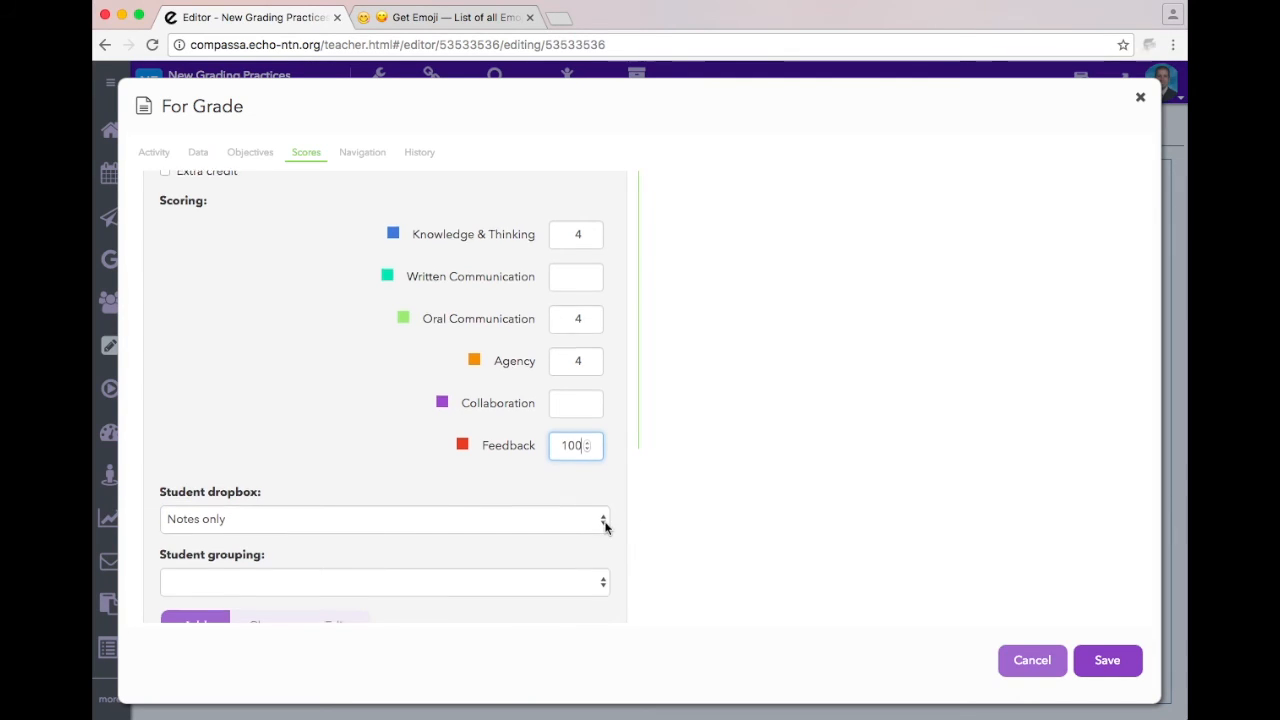
{"action": "scroll", "coordinate": [1037, 477], "scroll_direction": "down", "scroll_amount": 5}
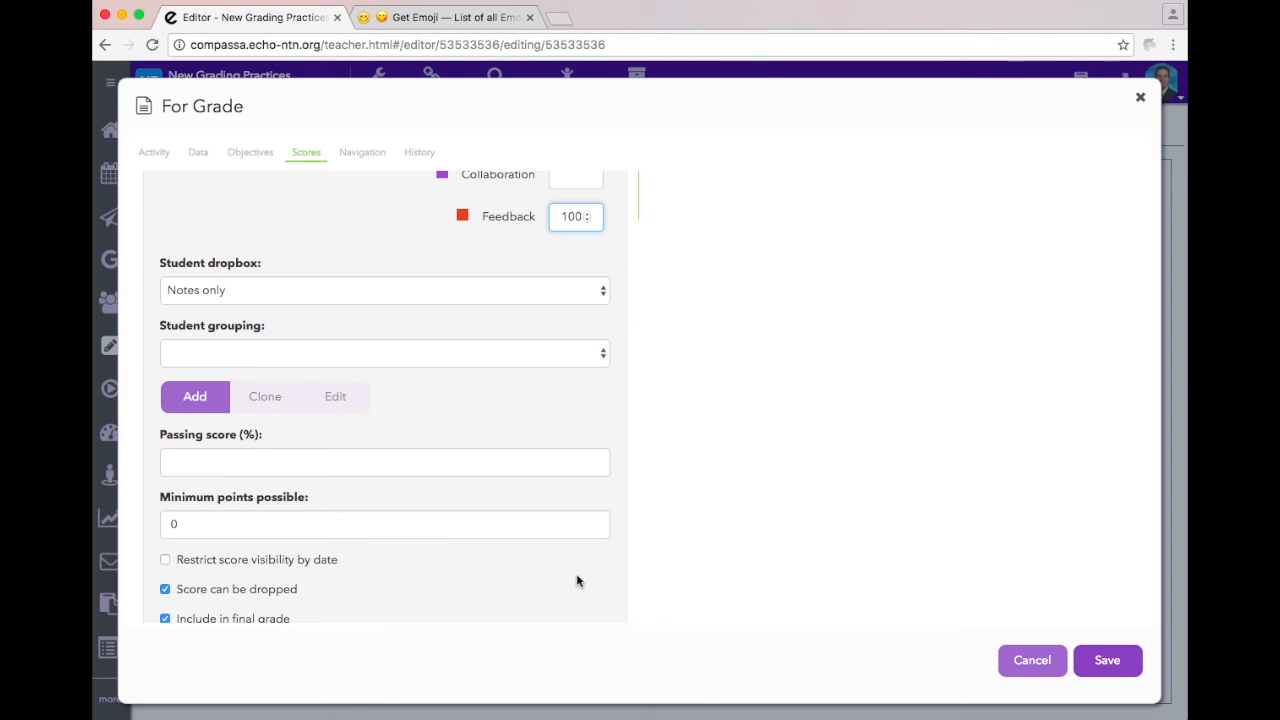
{"action": "scroll", "coordinate": [576, 581], "scroll_direction": "down", "scroll_amount": 2}
{"action": "left_click", "coordinate": [1108, 661]}
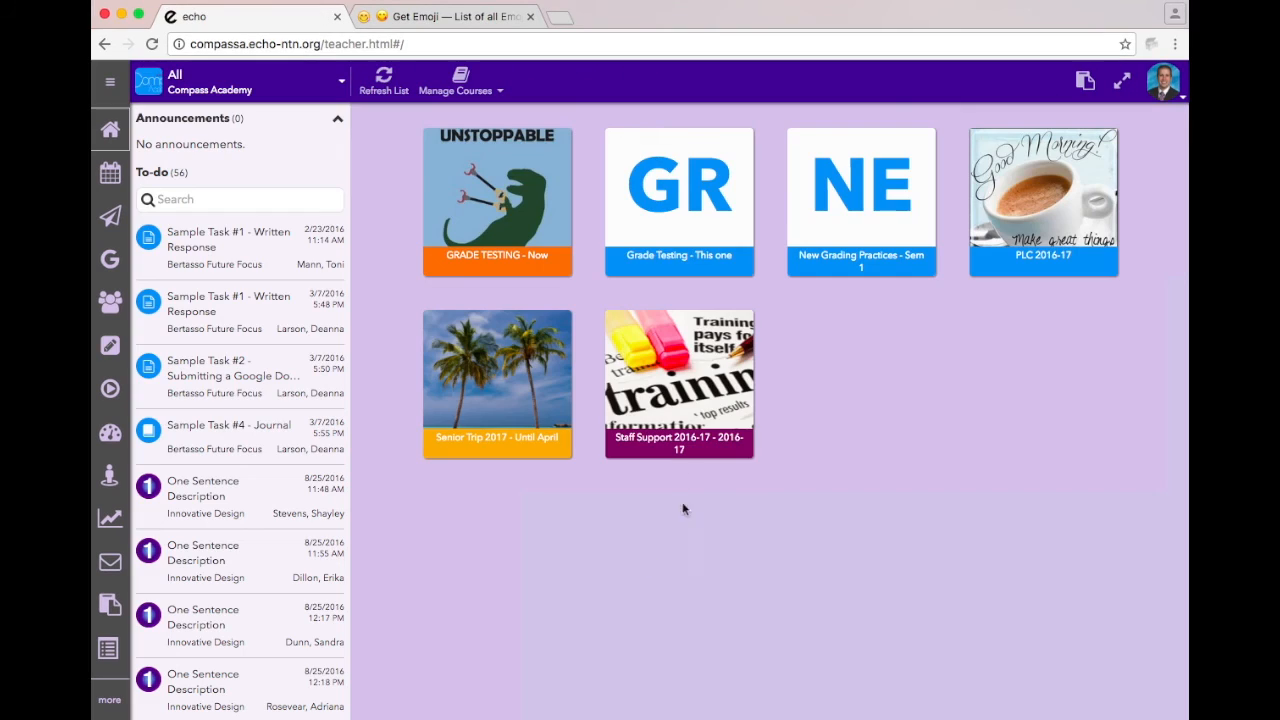
Step: Open the activity list in the Grade Testing gradebook and view the student scores for the first "Test run... submit something" activity
{"action": "left_click", "coordinate": [682, 201]}
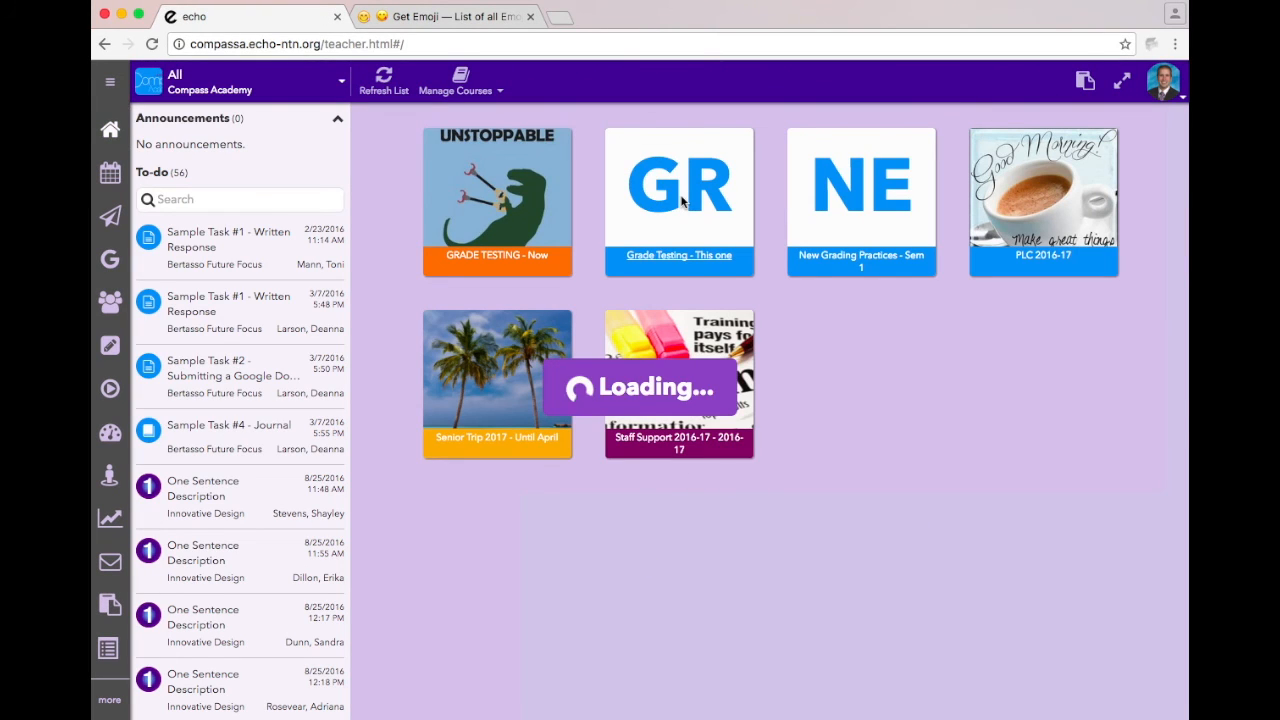
{"action": "left_click", "coordinate": [105, 432]}
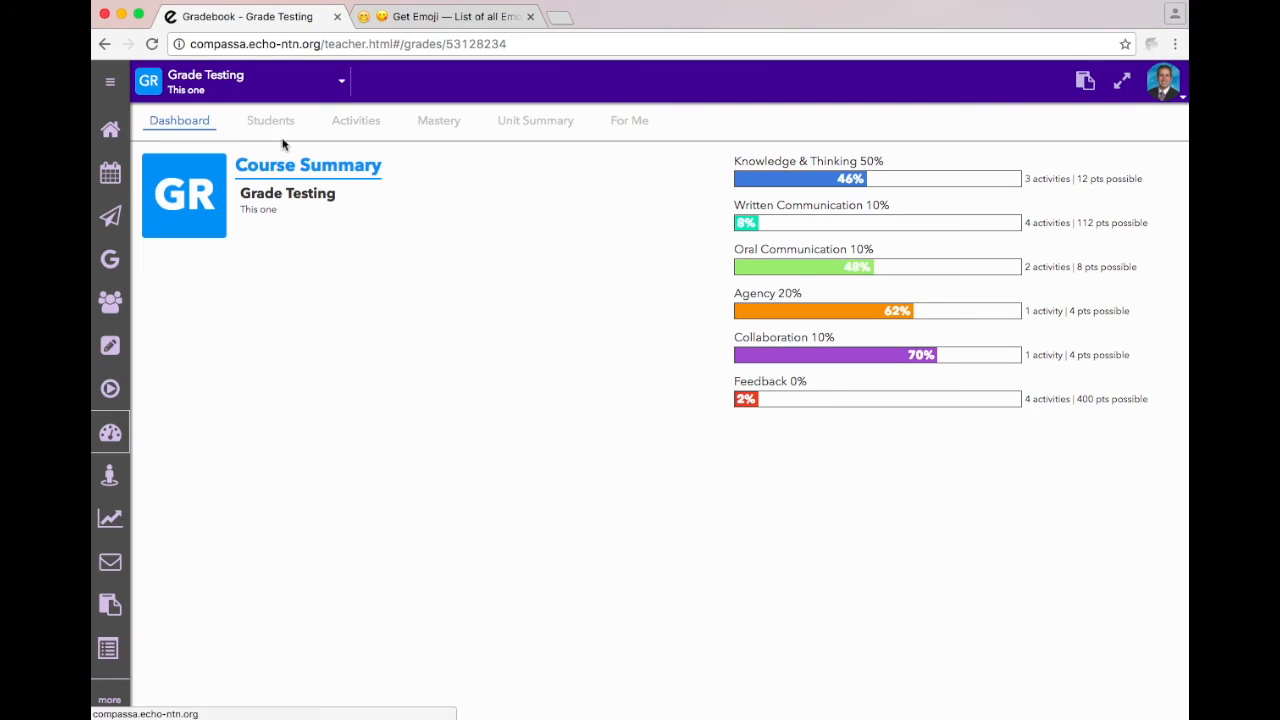
{"action": "left_click", "coordinate": [368, 122]}
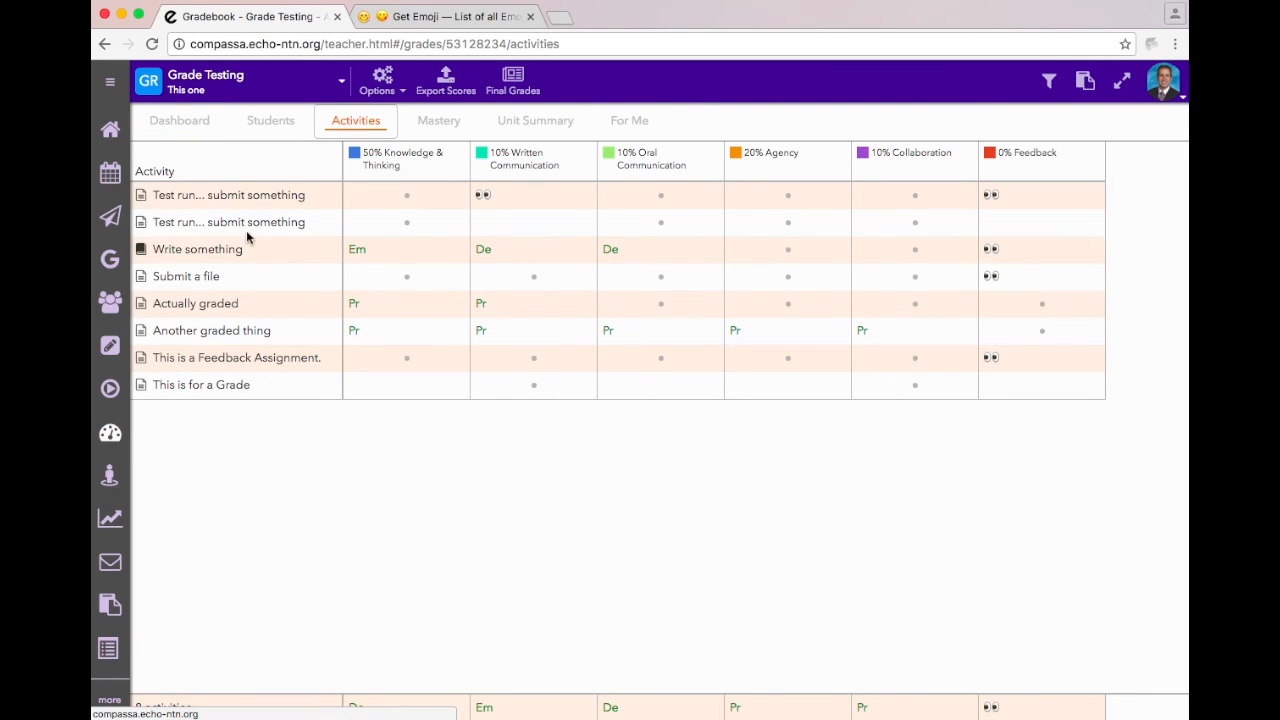
{"action": "left_click", "coordinate": [242, 197]}
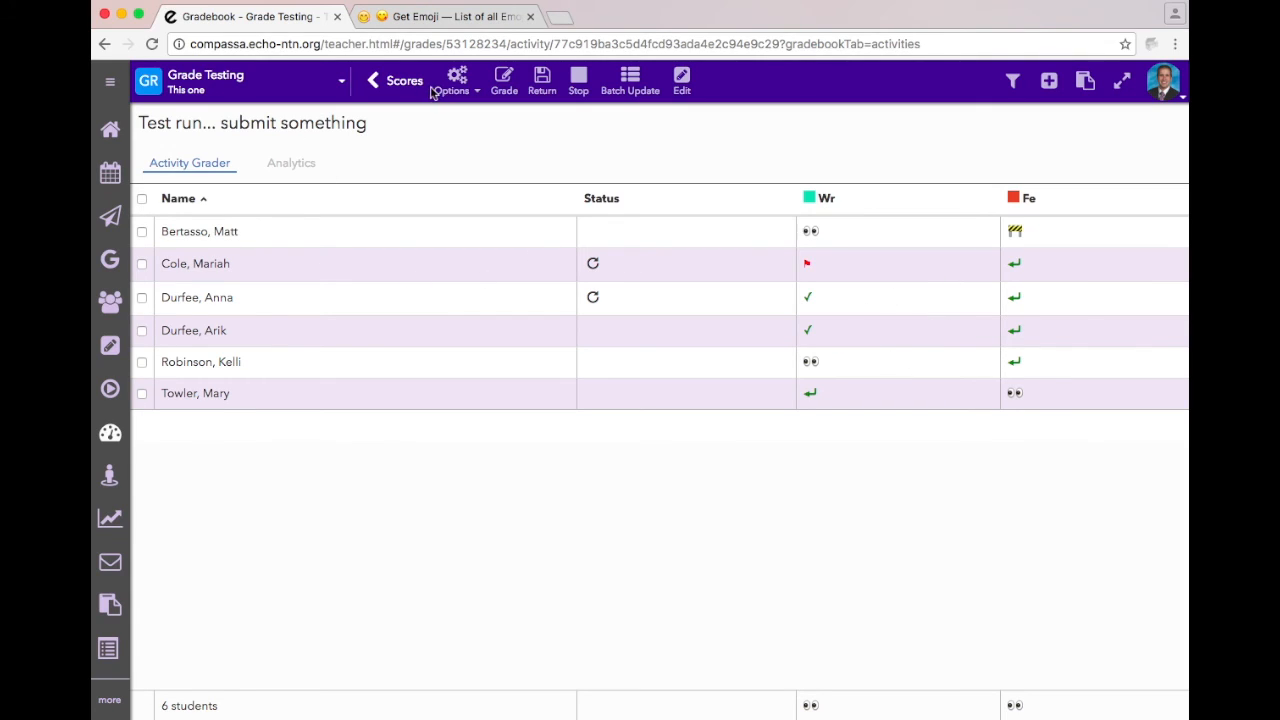
{"action": "left_click", "coordinate": [400, 92]}
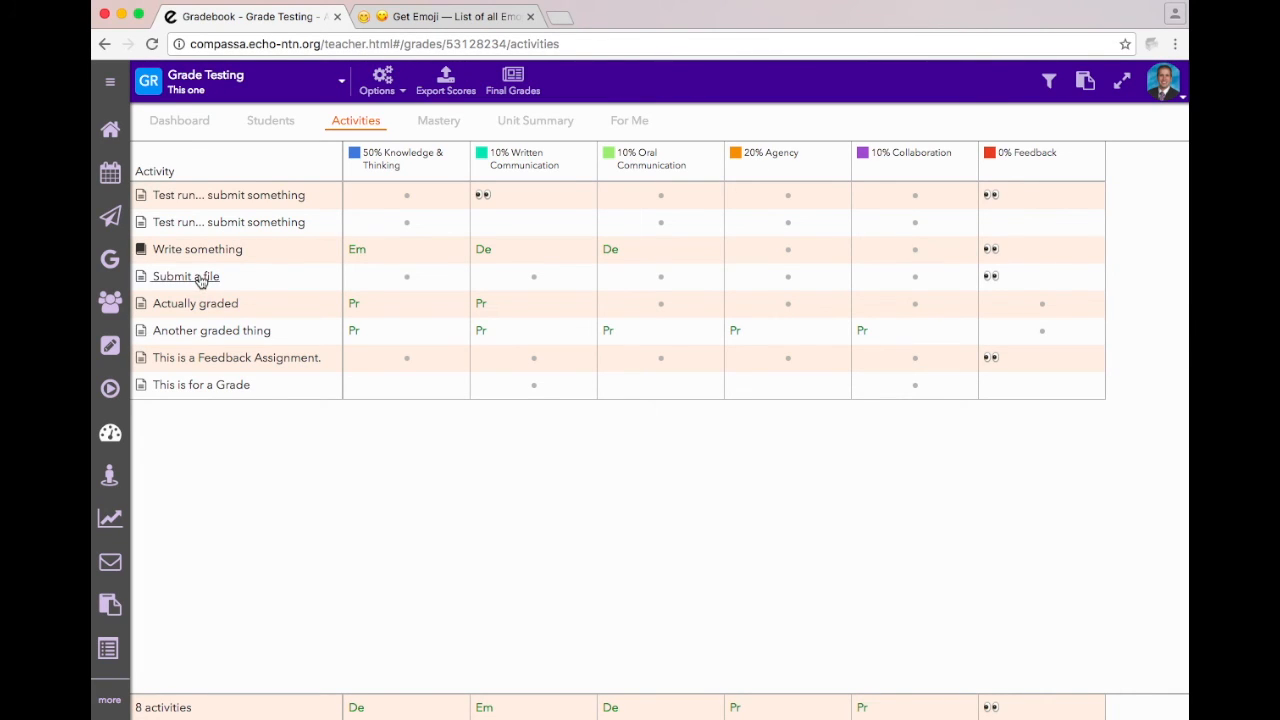
Step: Open "This is a Feedback Assignment." and submit a Feedback score of 3 for the second listed student
{"action": "left_click", "coordinate": [280, 360]}
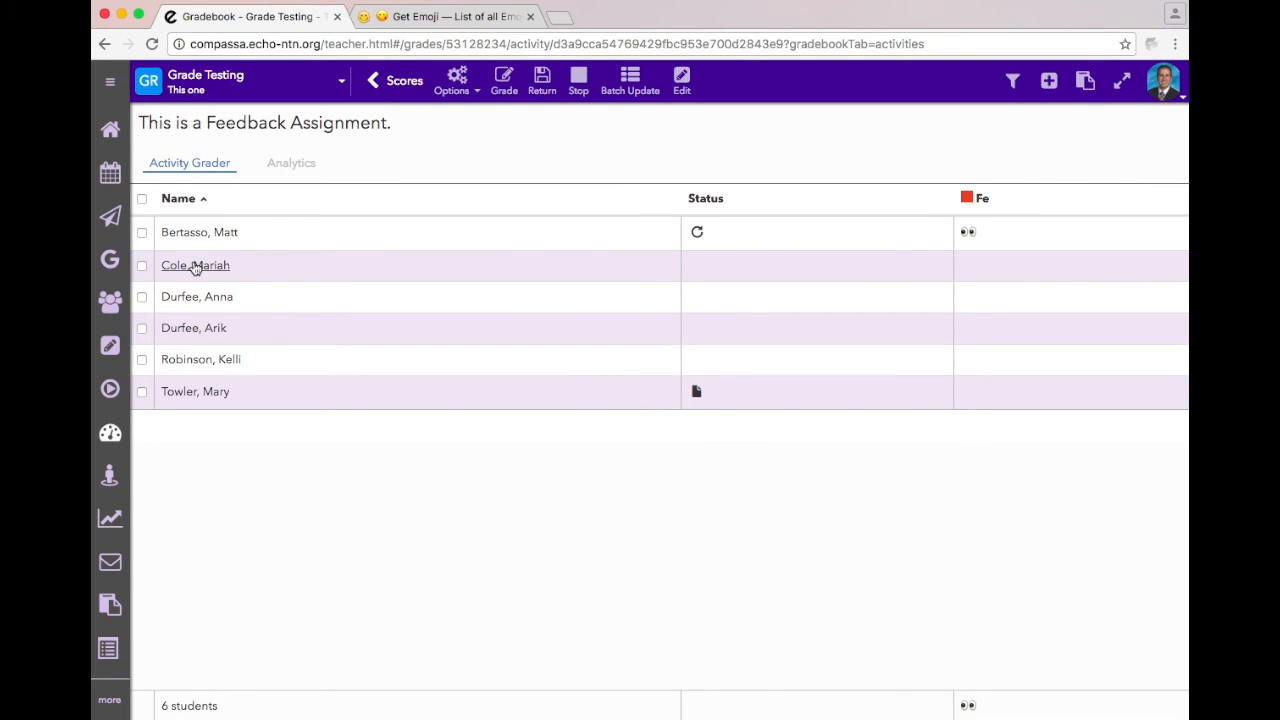
{"action": "left_click", "coordinate": [208, 262]}
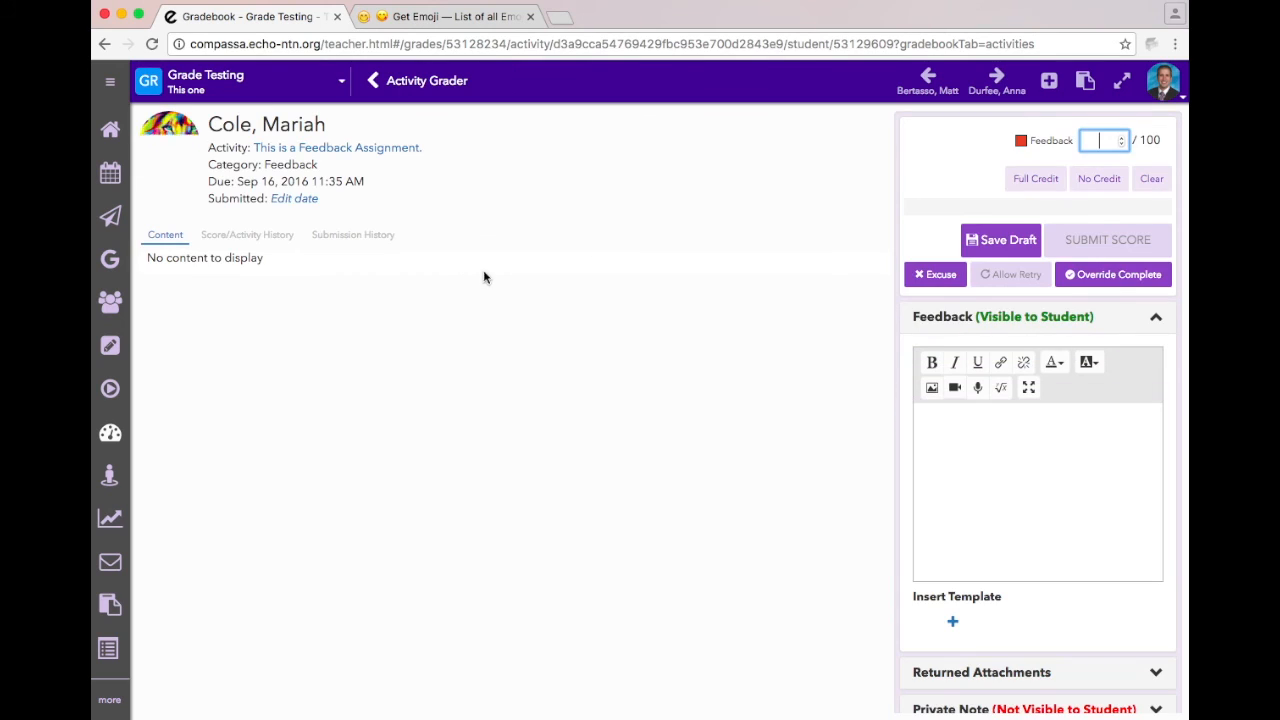
{"action": "type", "text": "3"}
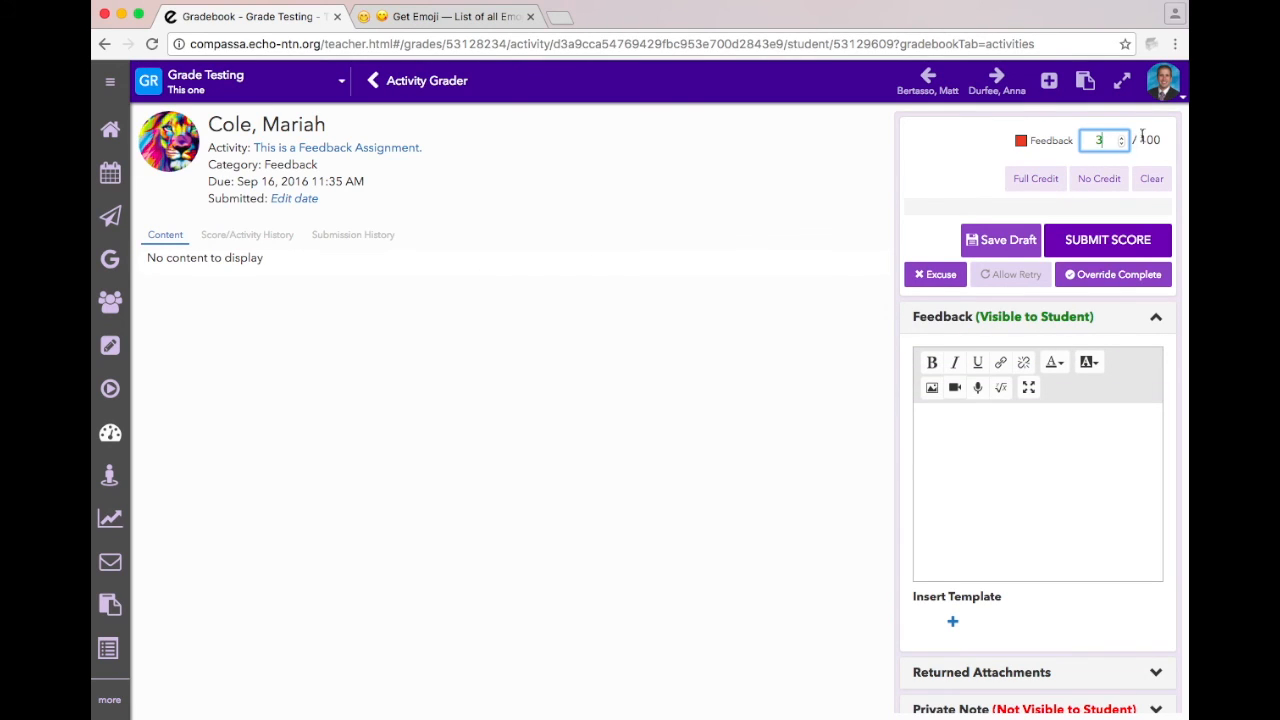
{"action": "left_click", "coordinate": [1120, 240]}
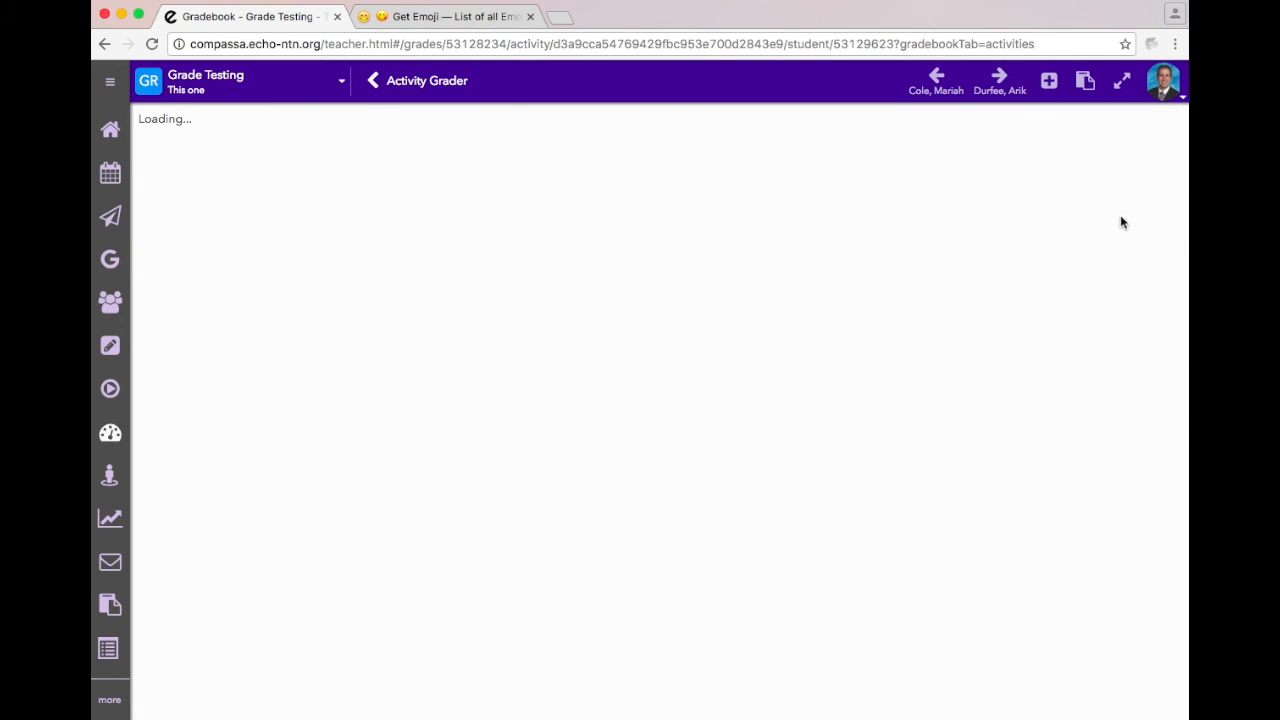
Step: Submit Feedback scores of 1, 2 and 4 for the next three students in order
{"action": "type", "text": "1"}
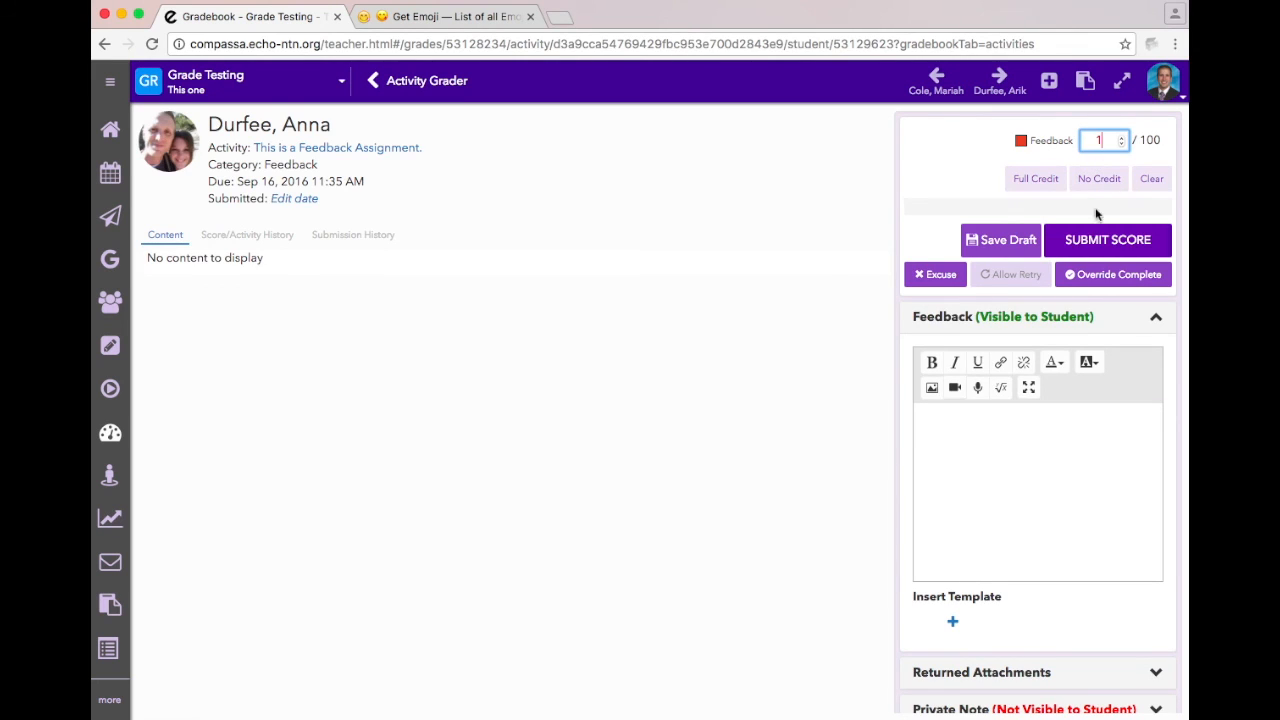
{"action": "left_click", "coordinate": [1098, 240]}
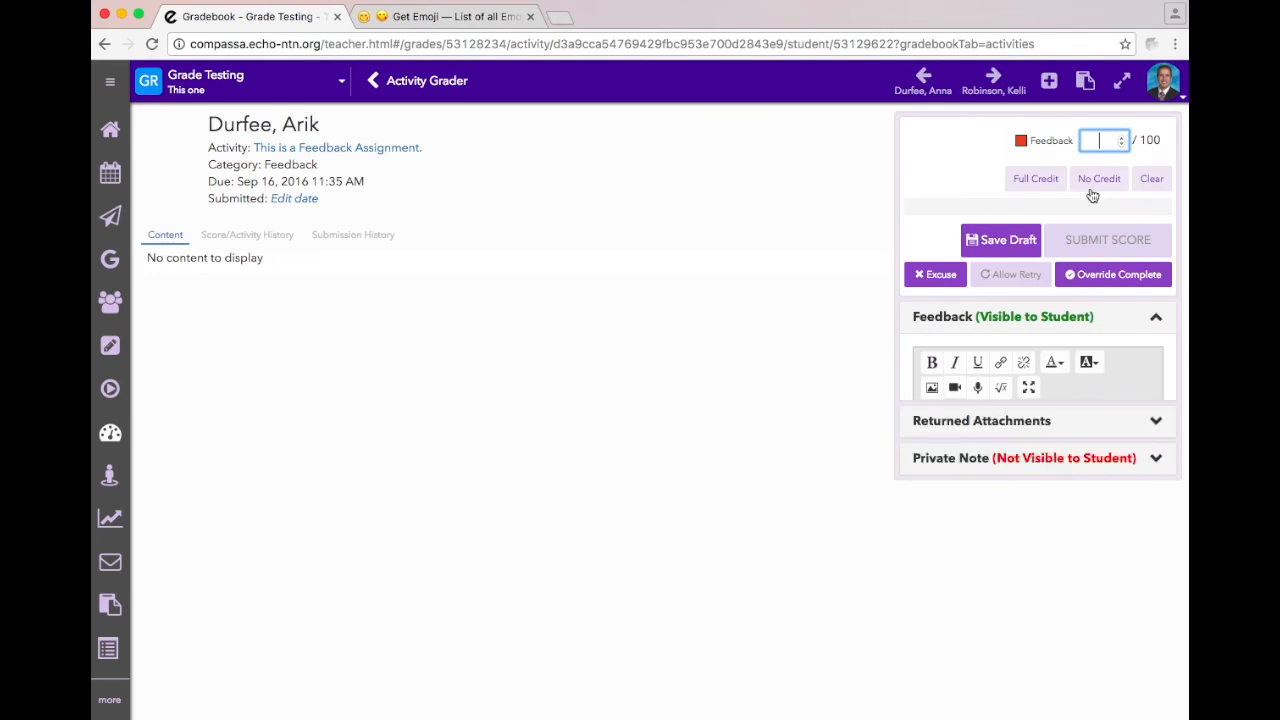
{"action": "type", "text": "2"}
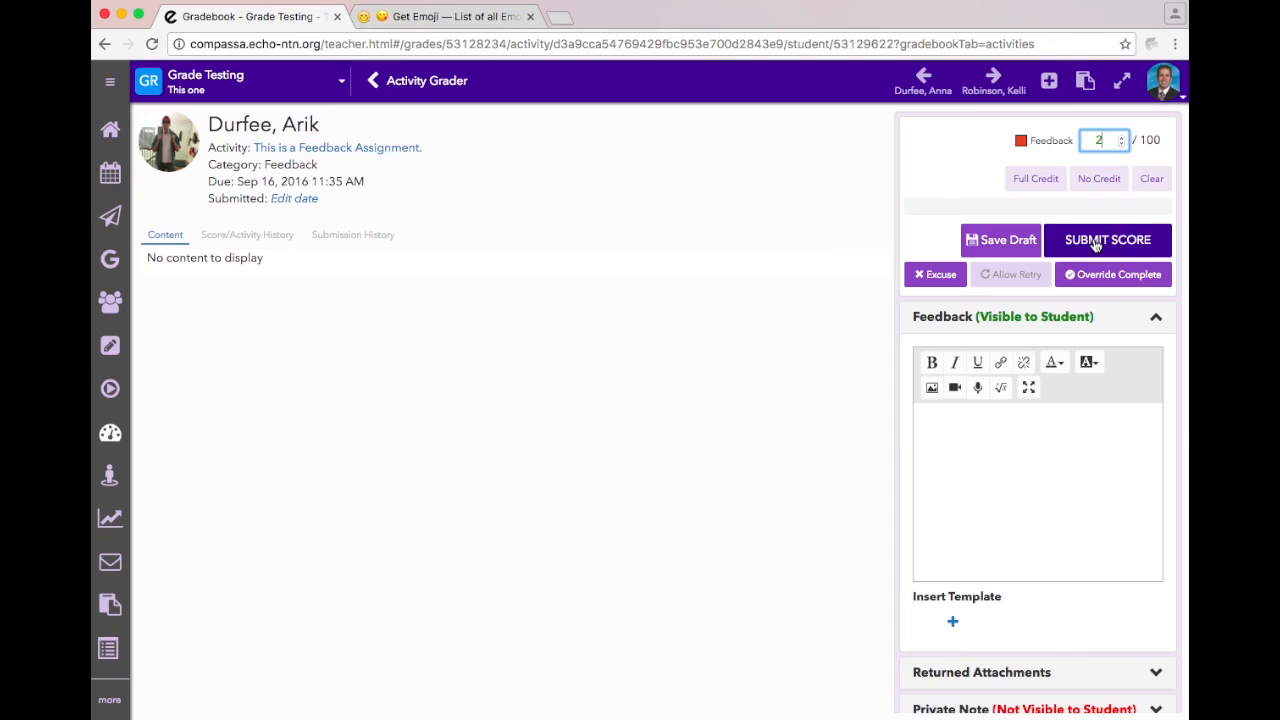
{"action": "left_click", "coordinate": [1096, 242]}
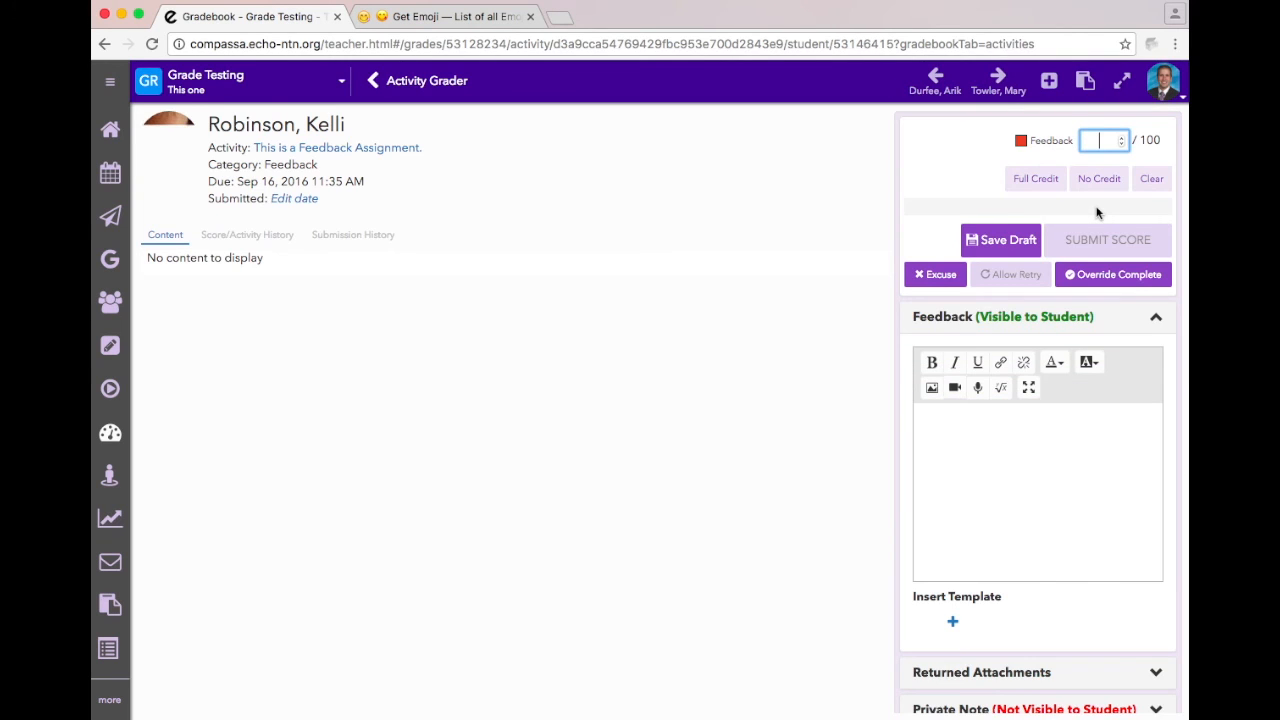
{"action": "type", "text": "4"}
{"action": "left_click", "coordinate": [1097, 246]}
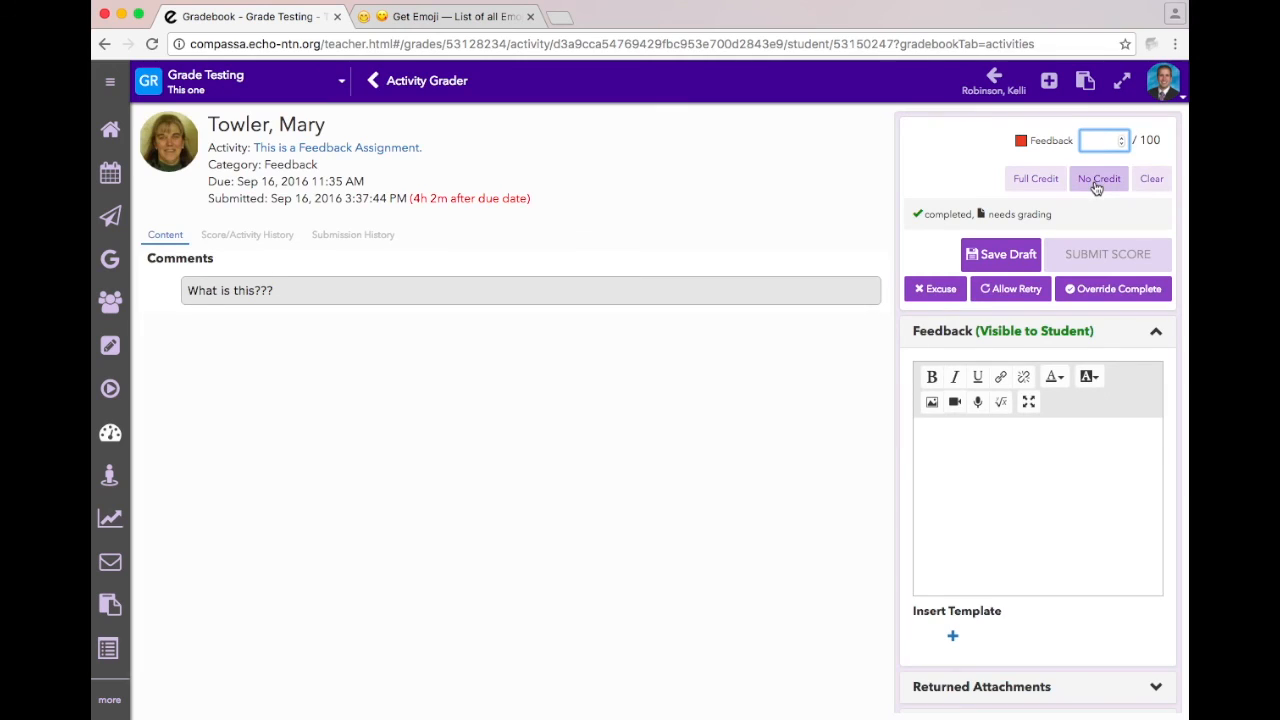
Step: Give the last student no credit for Feedback, submit the score, and return to the assignment's student list
{"action": "left_click", "coordinate": [1096, 185]}
{"action": "left_click", "coordinate": [1123, 256]}
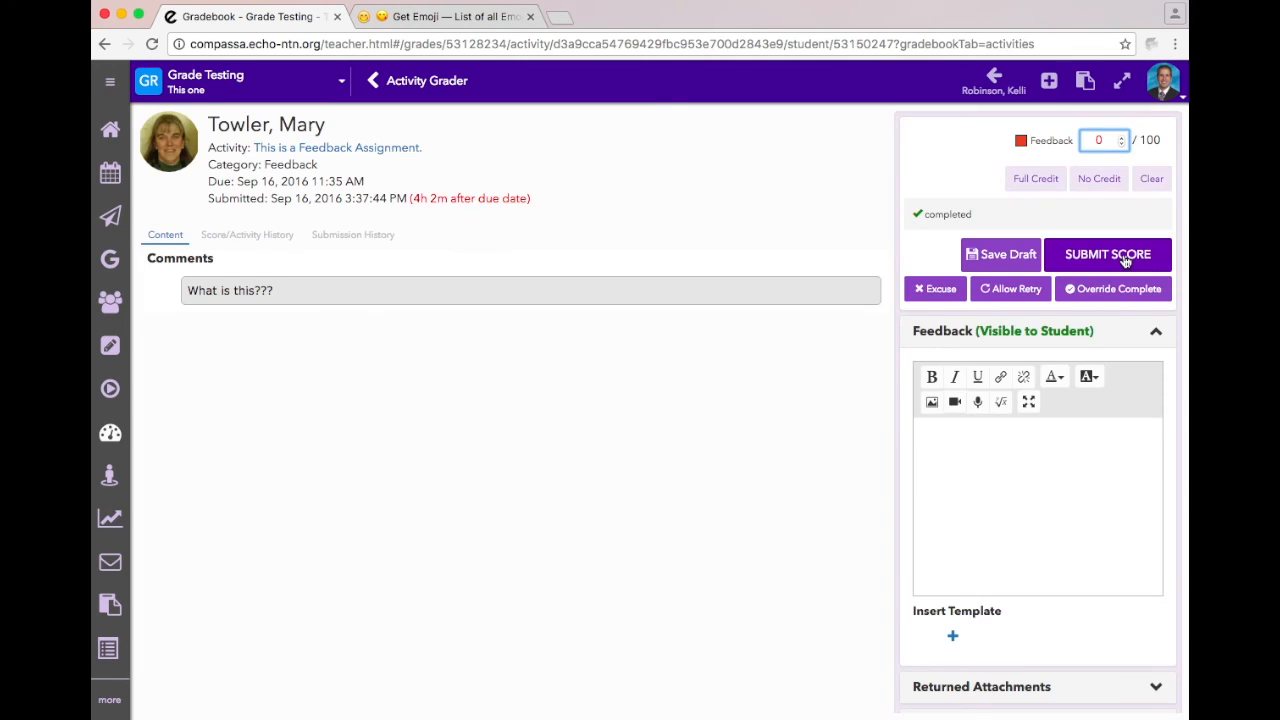
{"action": "left_click", "coordinate": [414, 84]}
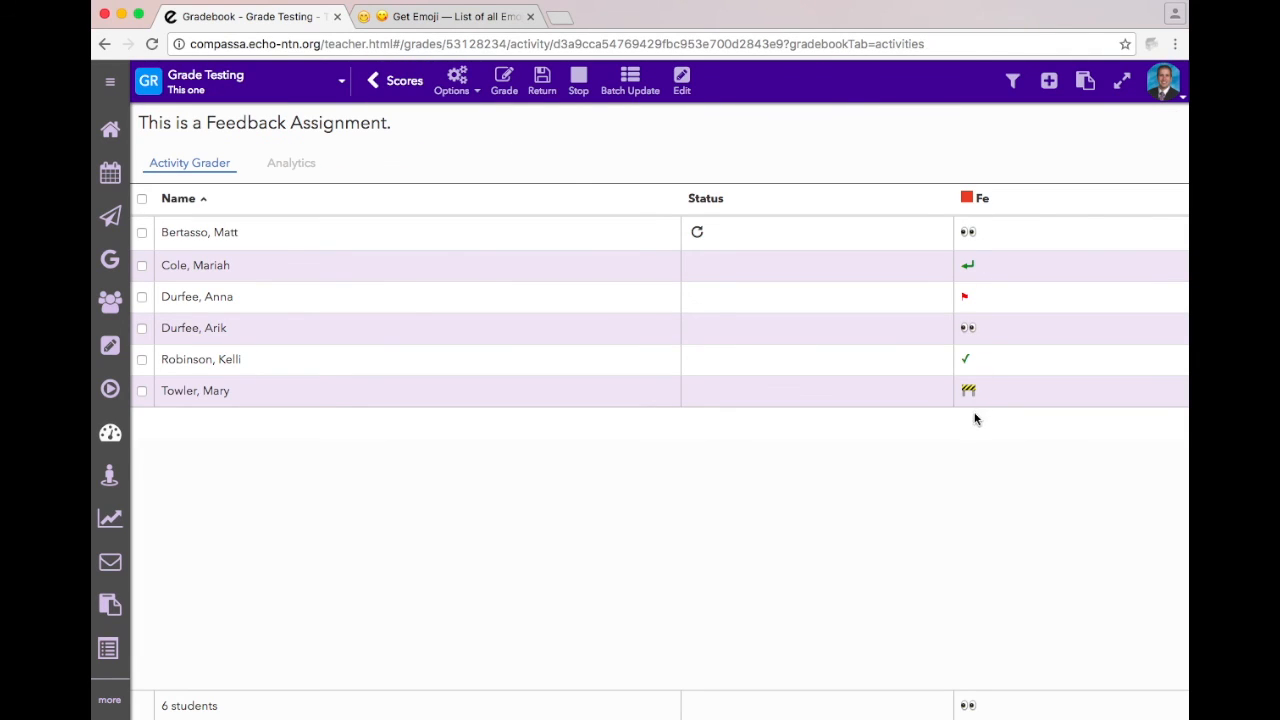